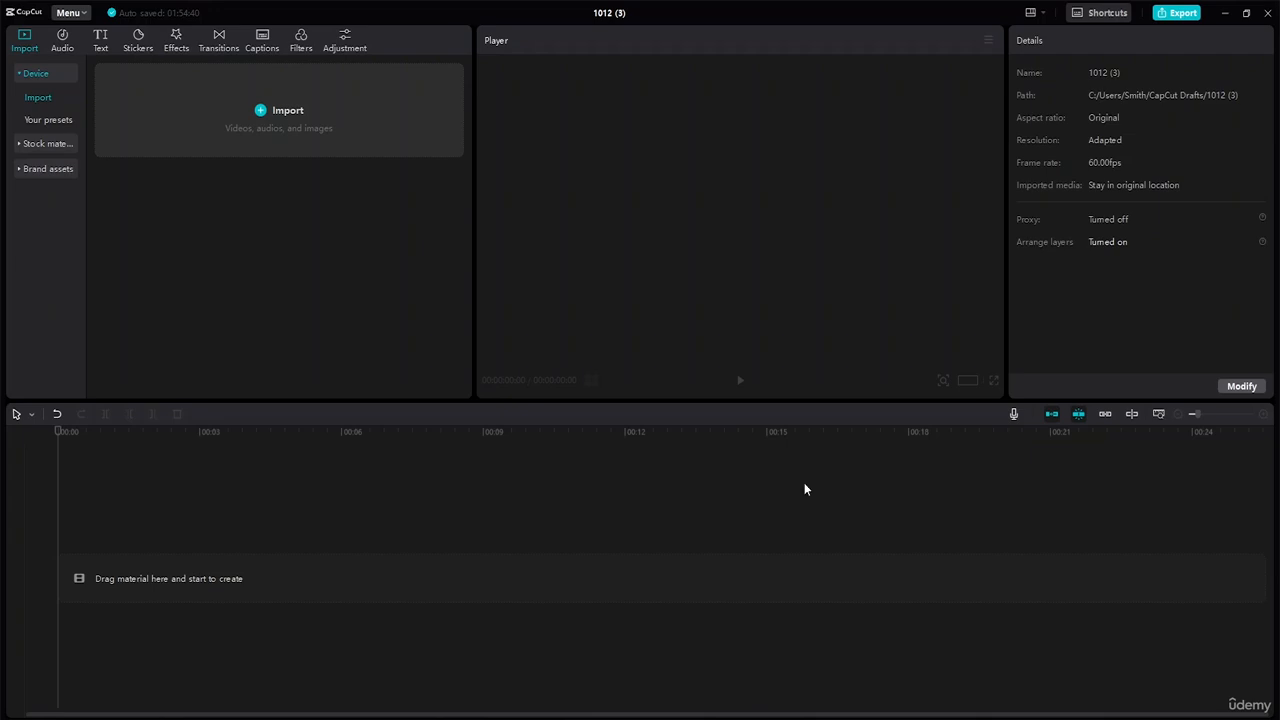
Import the boat video 3598021-uhd_3840_2160_30fps.mp4 from the Advance Capcut Tutorial Resource File folder
{"action": "left_click", "coordinate": [261, 118]}
{"action": "scroll", "coordinate": [436, 150], "scroll_direction": "down", "scroll_amount": 3}
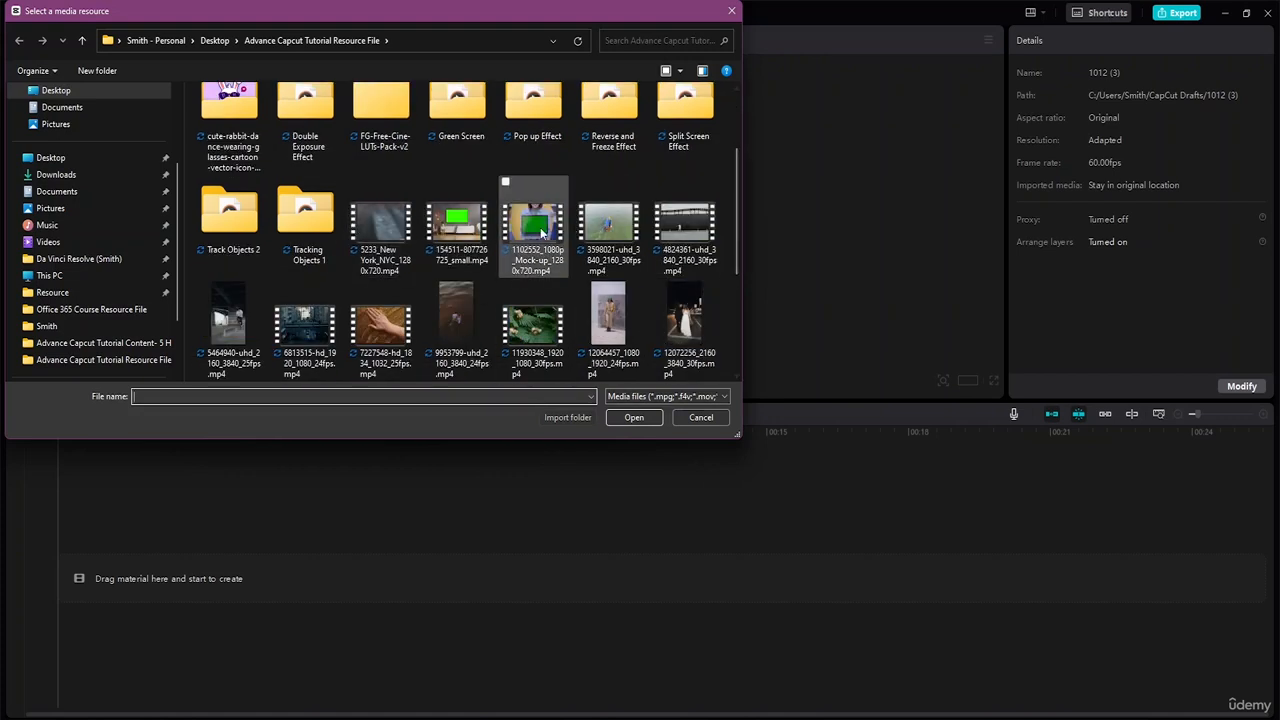
{"action": "left_click", "coordinate": [610, 225]}
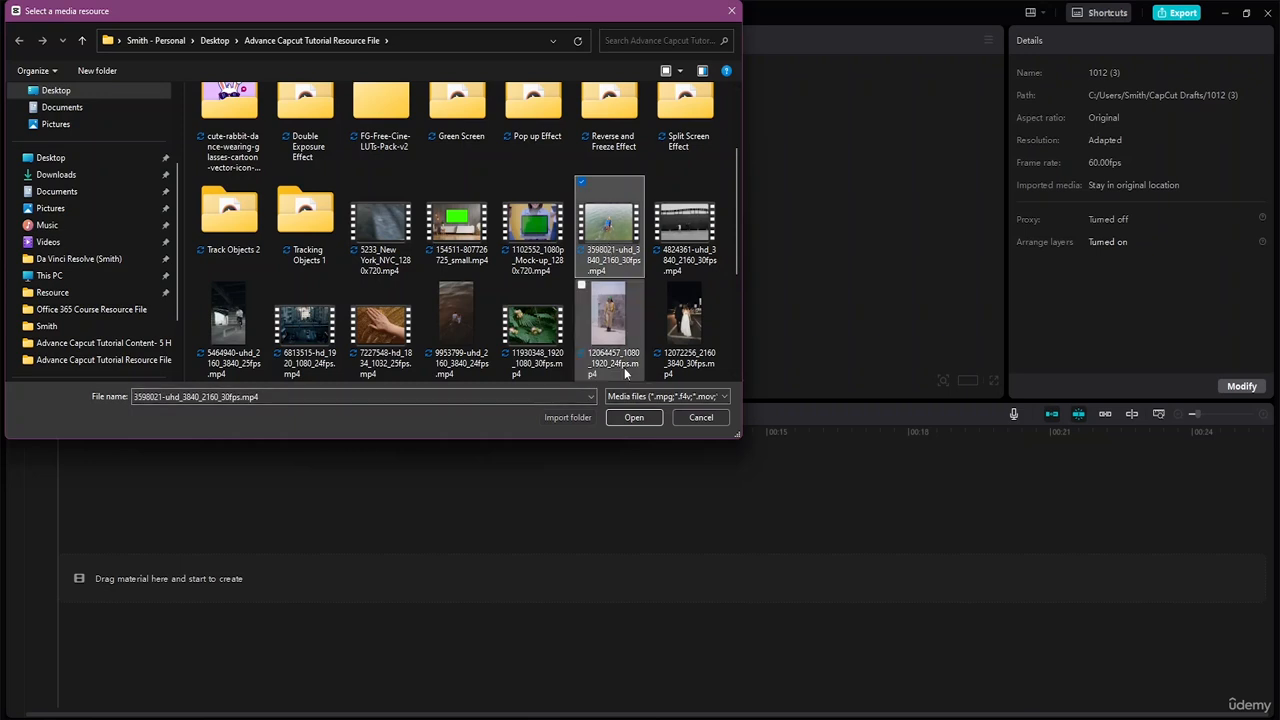
{"action": "left_click", "coordinate": [634, 417]}
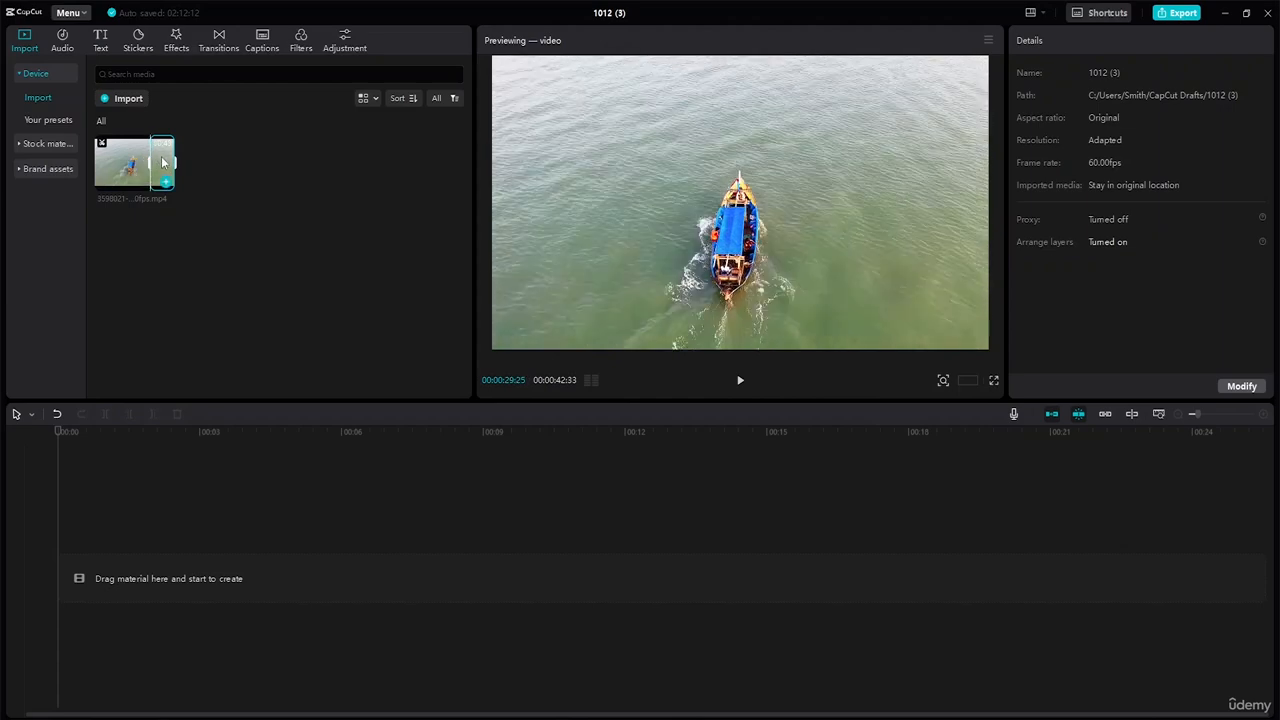
Place the boat video at the start of the timeline and trim its end so the clip lasts about 10 seconds
{"action": "left_click_drag", "start_coordinate": [163, 162], "coordinate": [169, 567]}
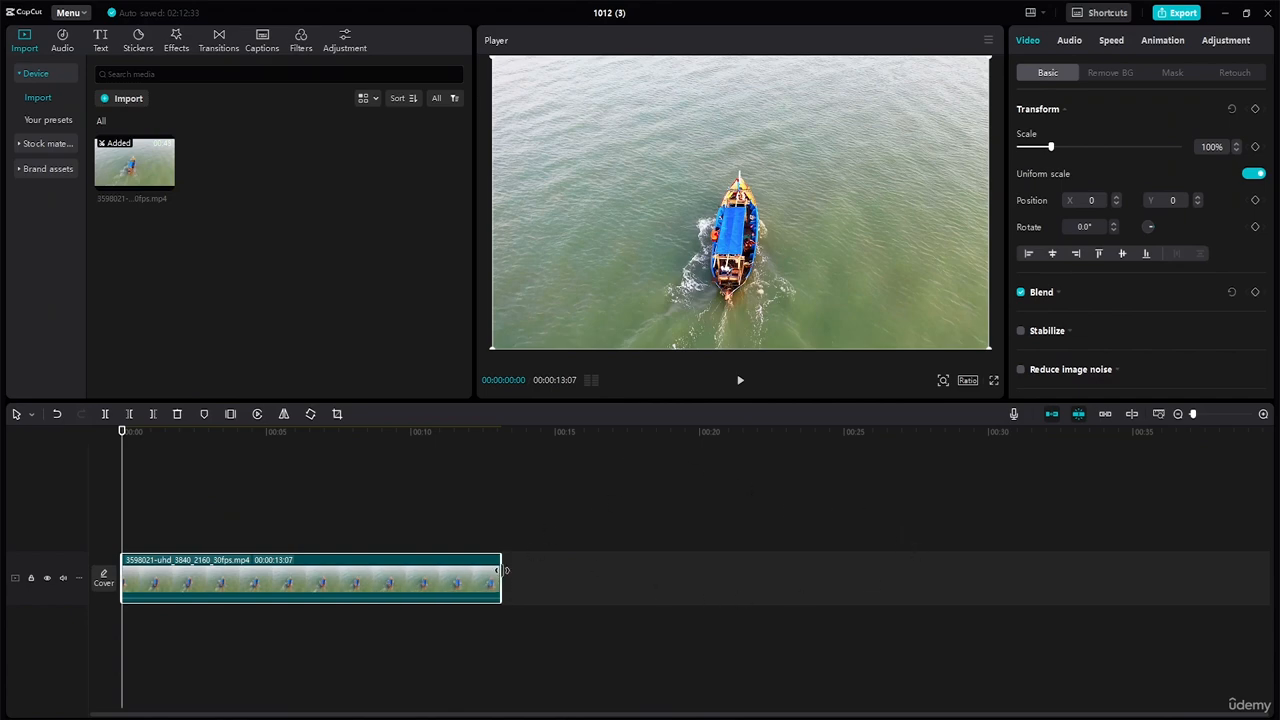
{"action": "left_click_drag", "start_coordinate": [503, 570], "coordinate": [409, 549]}
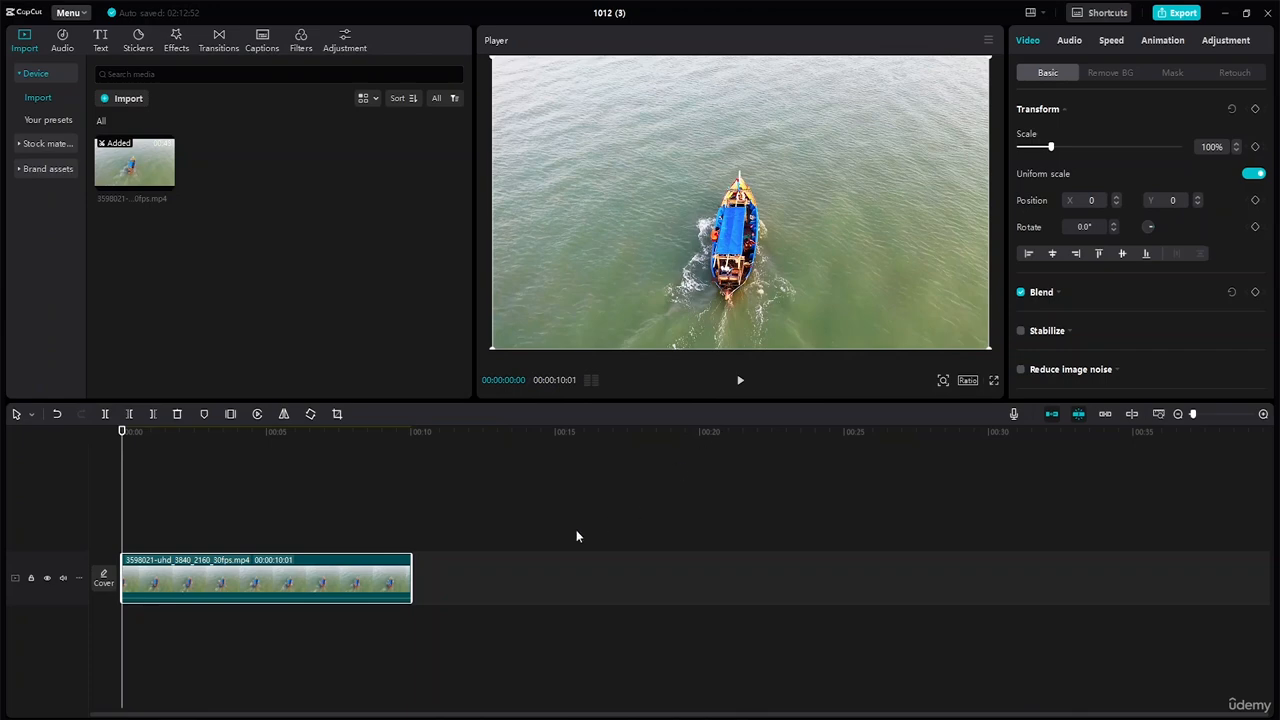
{"action": "left_click", "coordinate": [483, 549]}
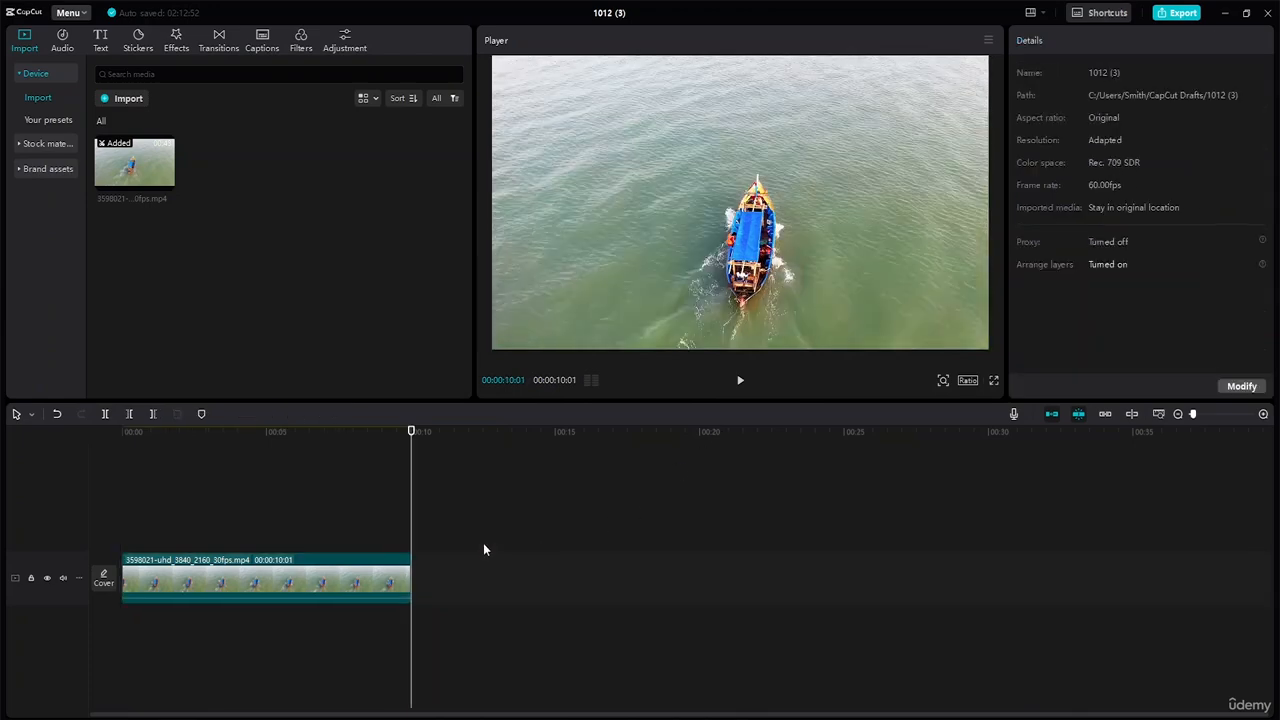
{"action": "left_click", "coordinate": [300, 566]}
{"action": "scroll", "coordinate": [1147, 509], "scroll_direction": "up", "scroll_amount": 3}
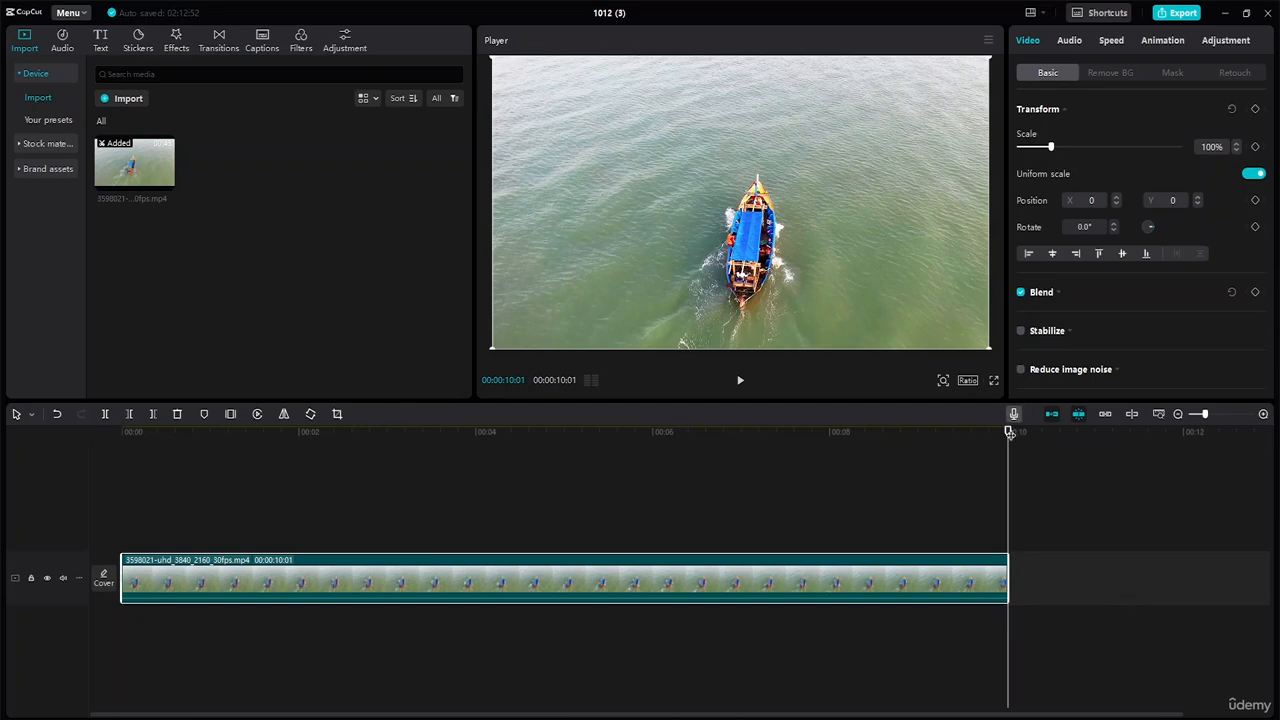
Play the trimmed boat clip from the beginning to review it
{"action": "left_click_drag", "start_coordinate": [1007, 432], "coordinate": [806, 432]}
{"action": "key", "text": "Home"}
{"action": "key", "text": "space"}
Add a default text clip above the boat video starting at about 2 seconds and select its text for editing
{"action": "left_click", "coordinate": [101, 40]}
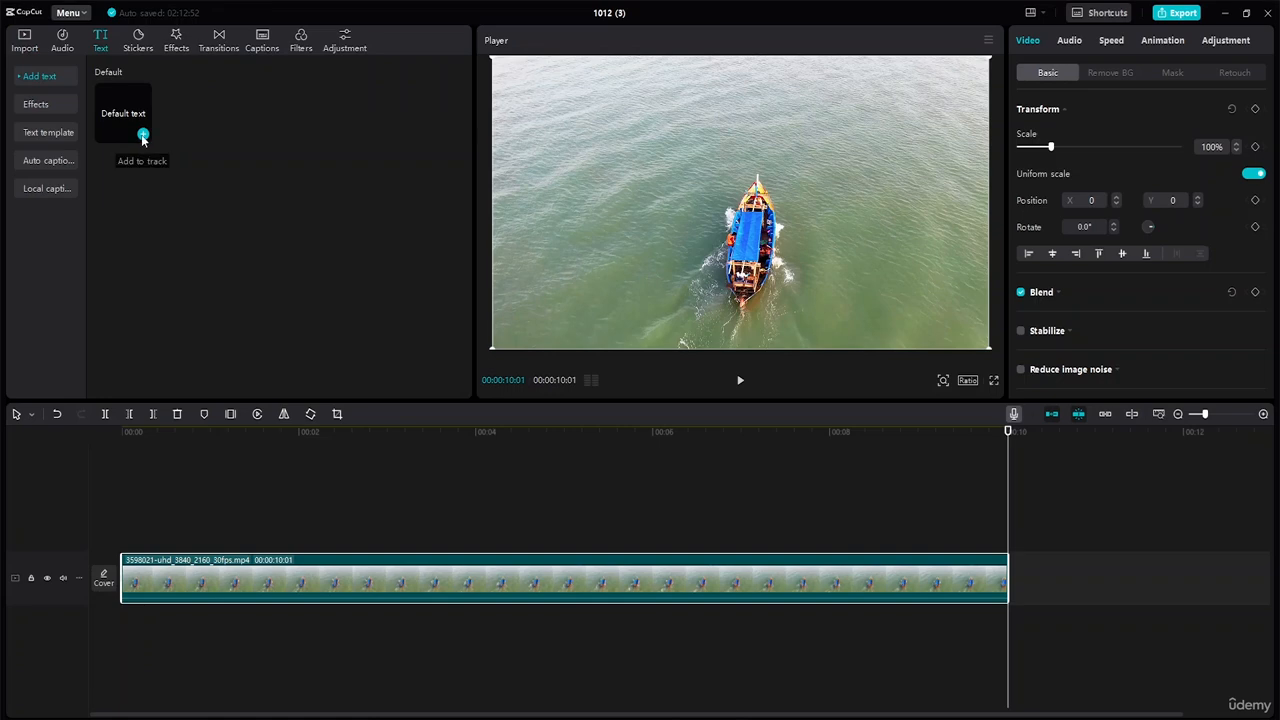
{"action": "left_click", "coordinate": [143, 135]}
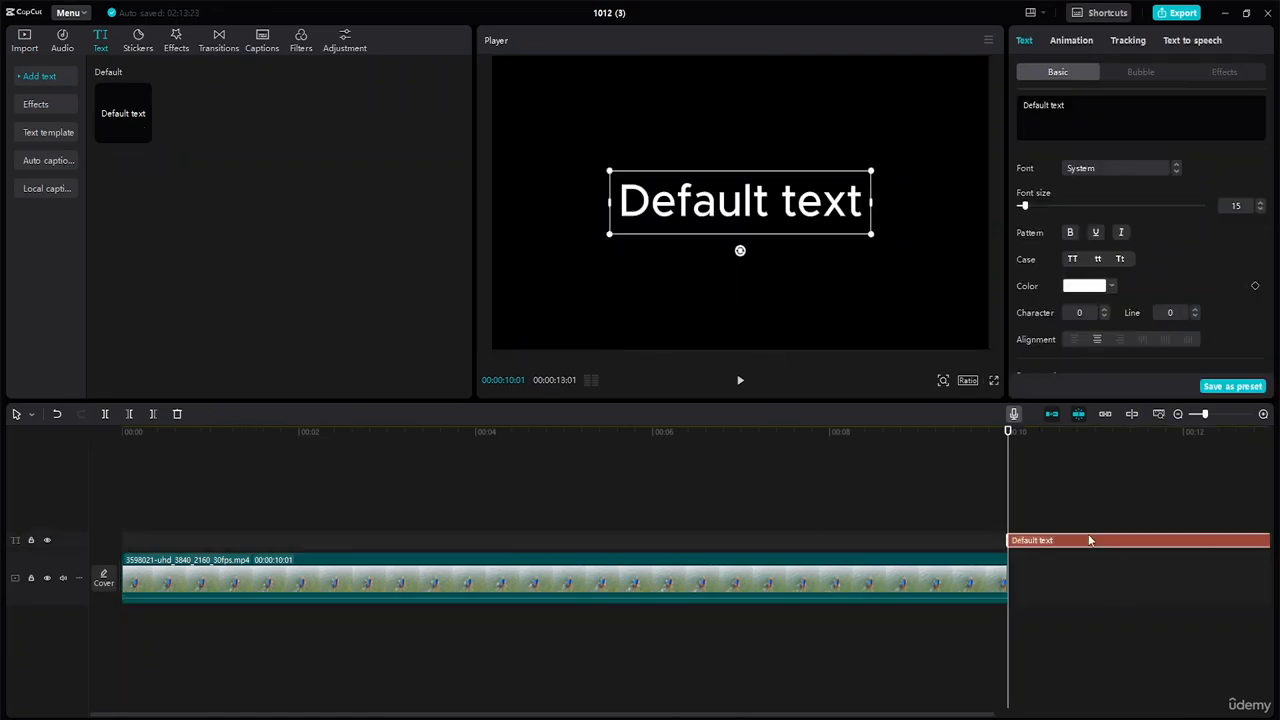
{"action": "left_click_drag", "start_coordinate": [1089, 538], "coordinate": [405, 551]}
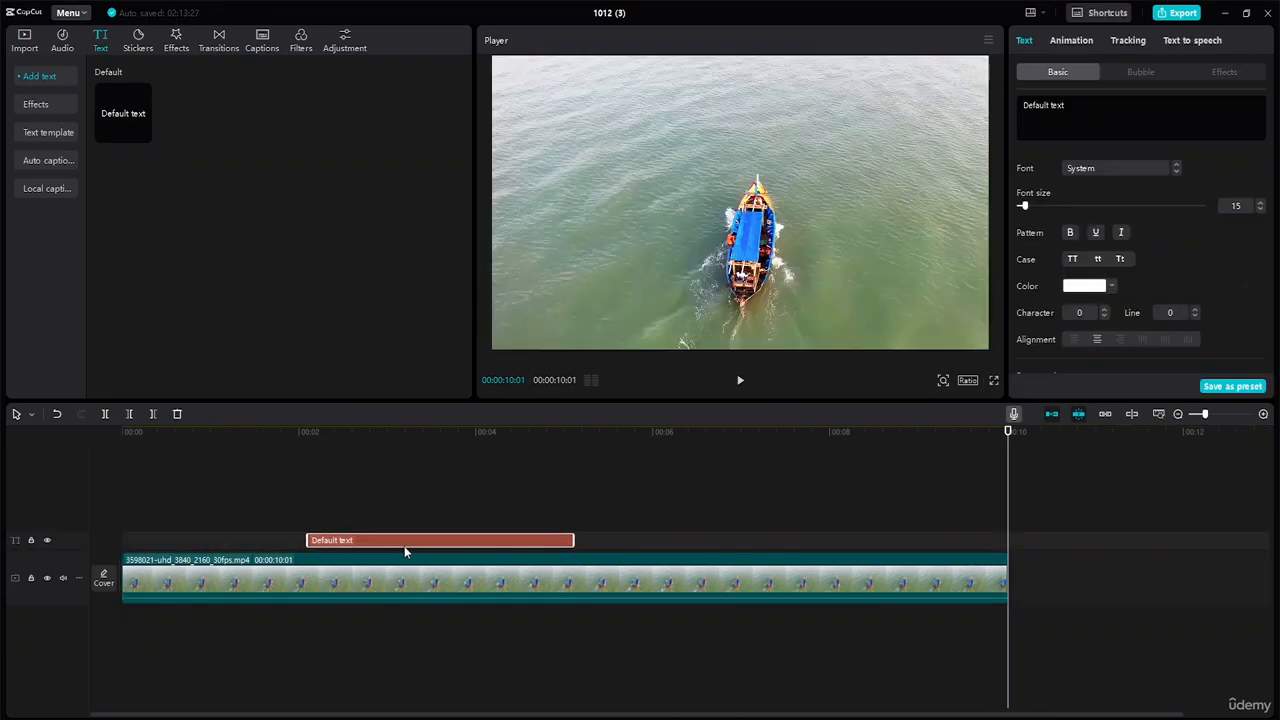
{"action": "left_click_drag", "start_coordinate": [1010, 437], "coordinate": [347, 445]}
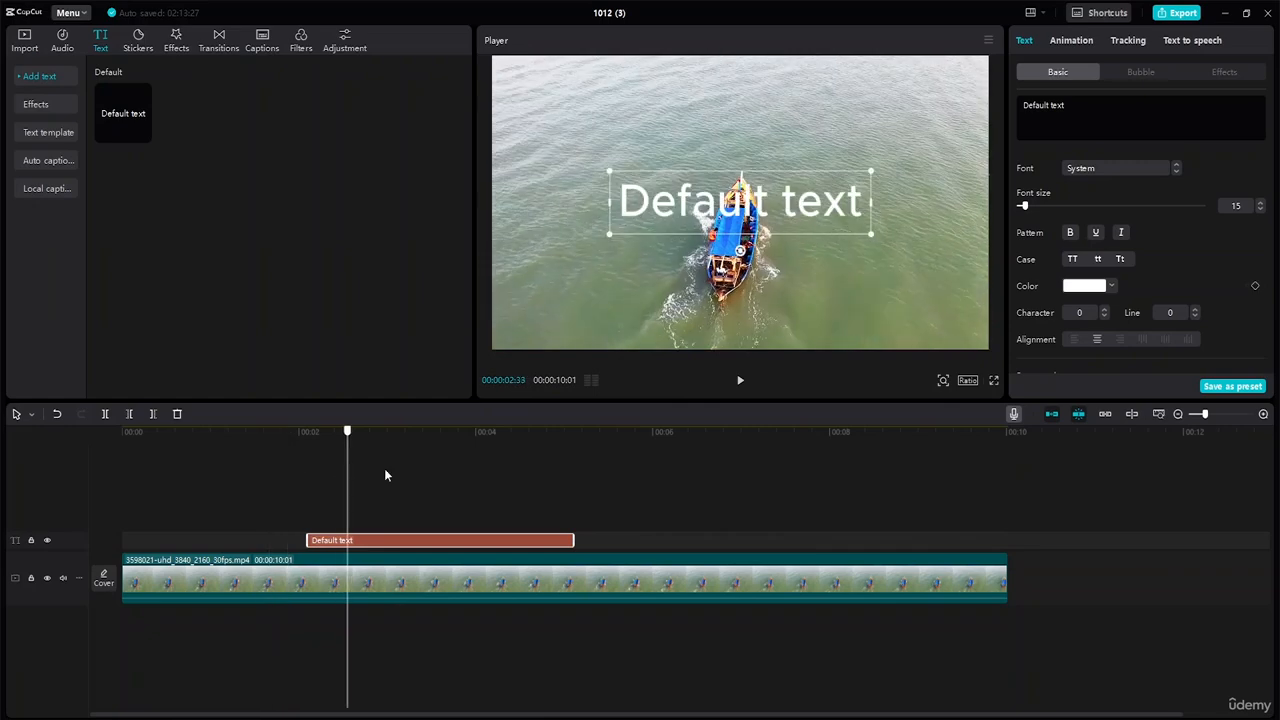
{"action": "double_click", "coordinate": [866, 218]}
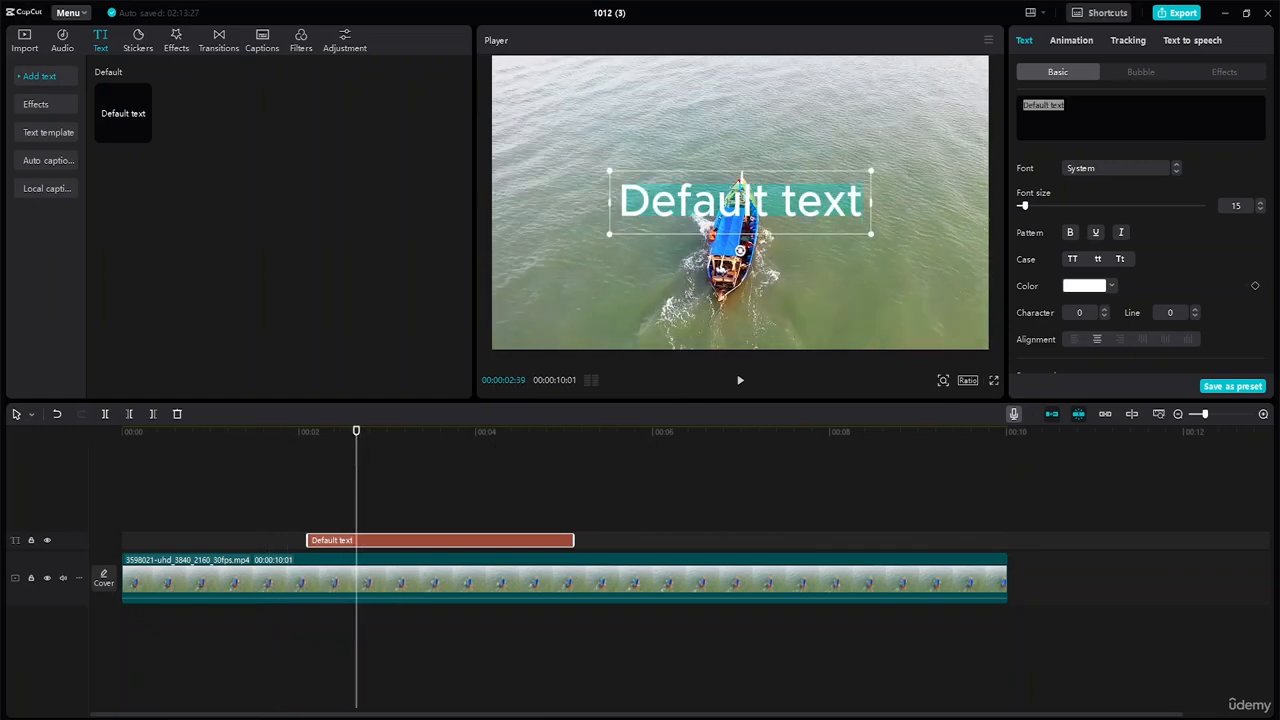
Try the ZY Panacea and ZYLAA Gambol fonts on the default text
{"action": "left_click", "coordinate": [1175, 172]}
{"action": "left_click", "coordinate": [1161, 172]}
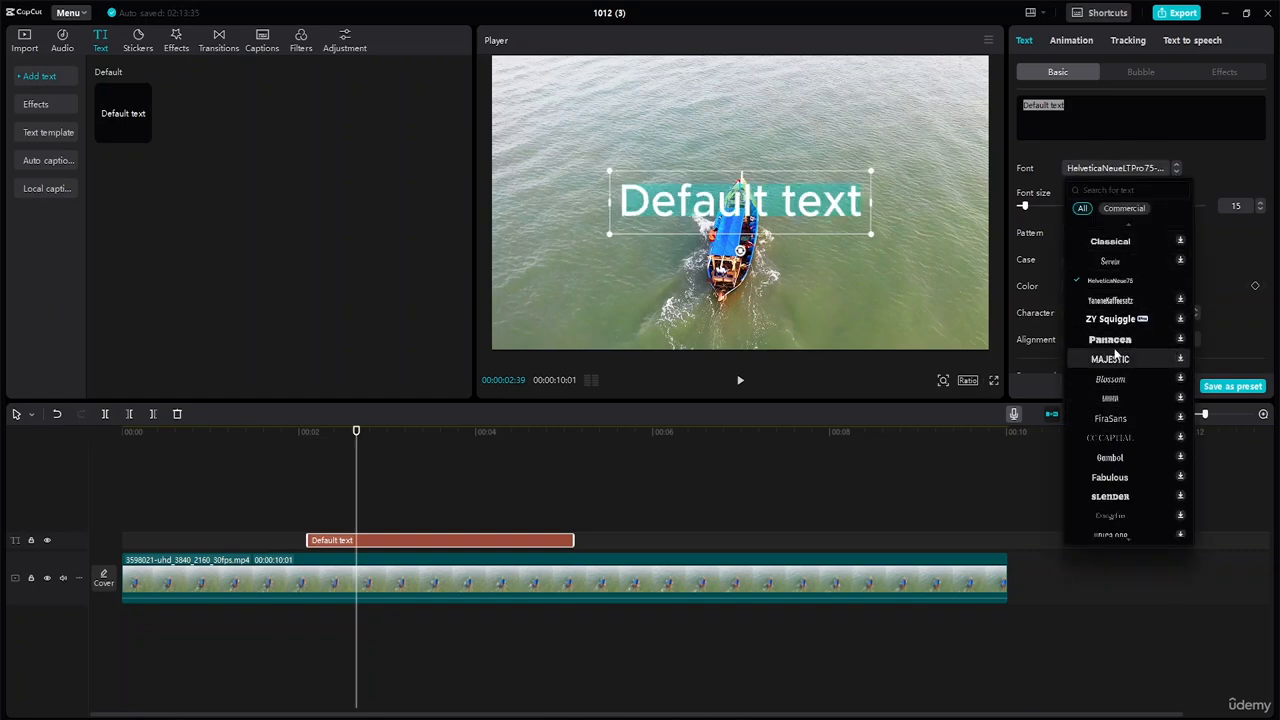
{"action": "left_click", "coordinate": [1117, 341]}
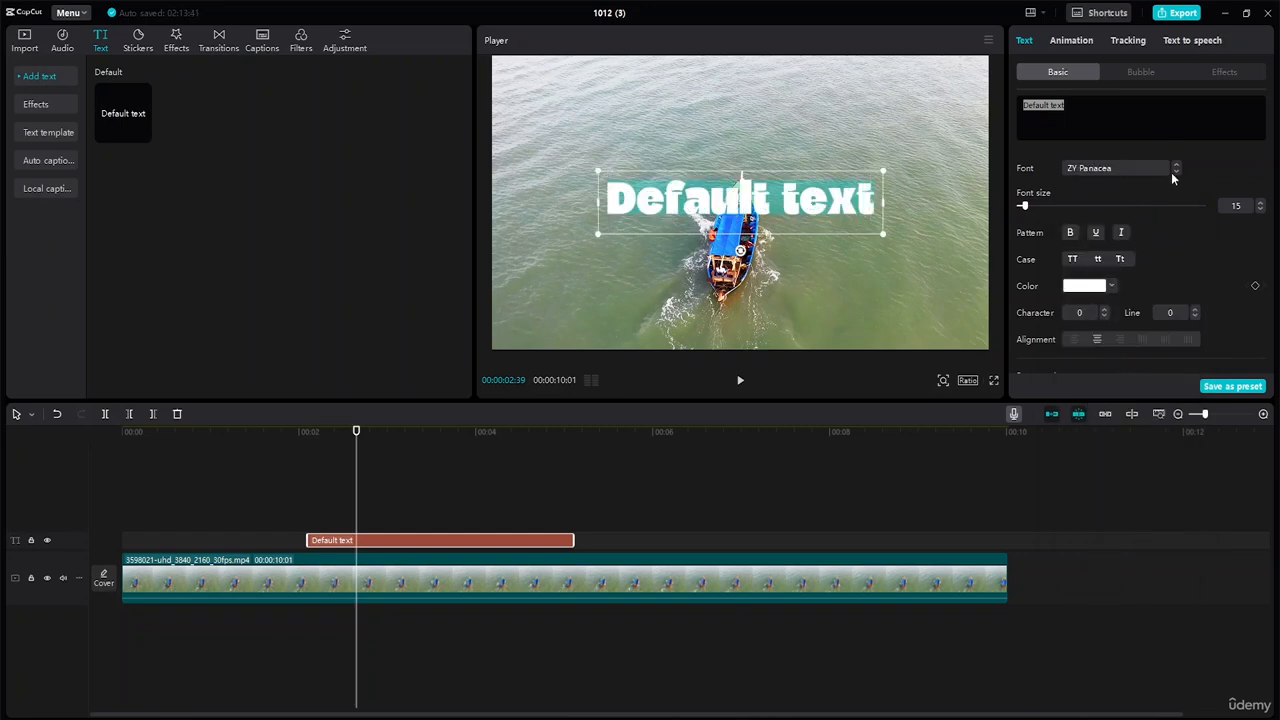
{"action": "left_click", "coordinate": [1126, 166]}
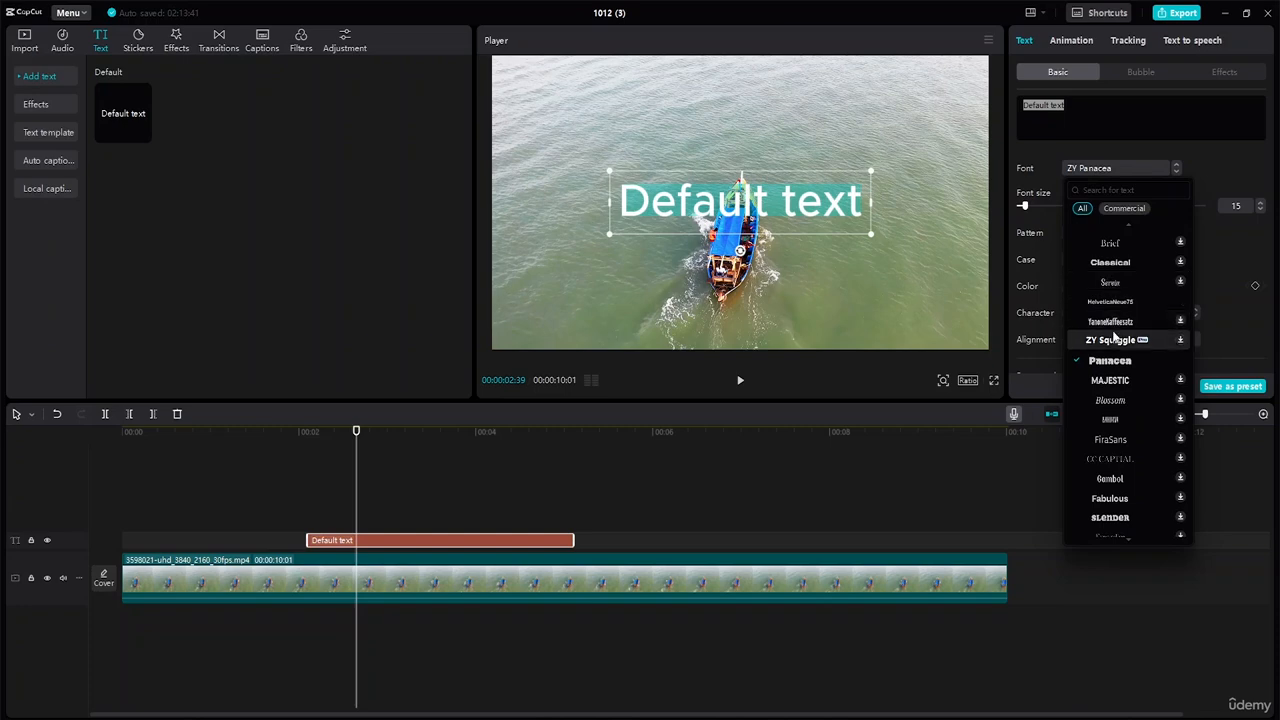
{"action": "scroll", "coordinate": [1112, 372], "scroll_direction": "down", "scroll_amount": 1}
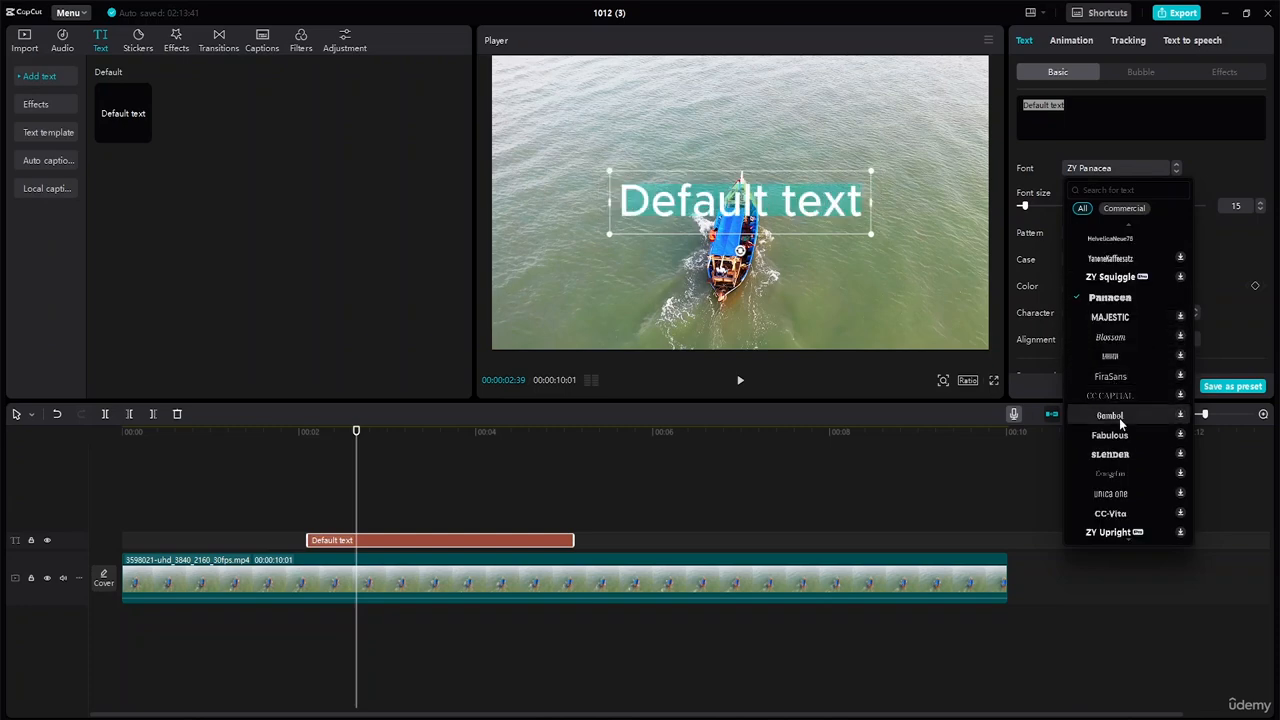
{"action": "left_click", "coordinate": [1119, 418]}
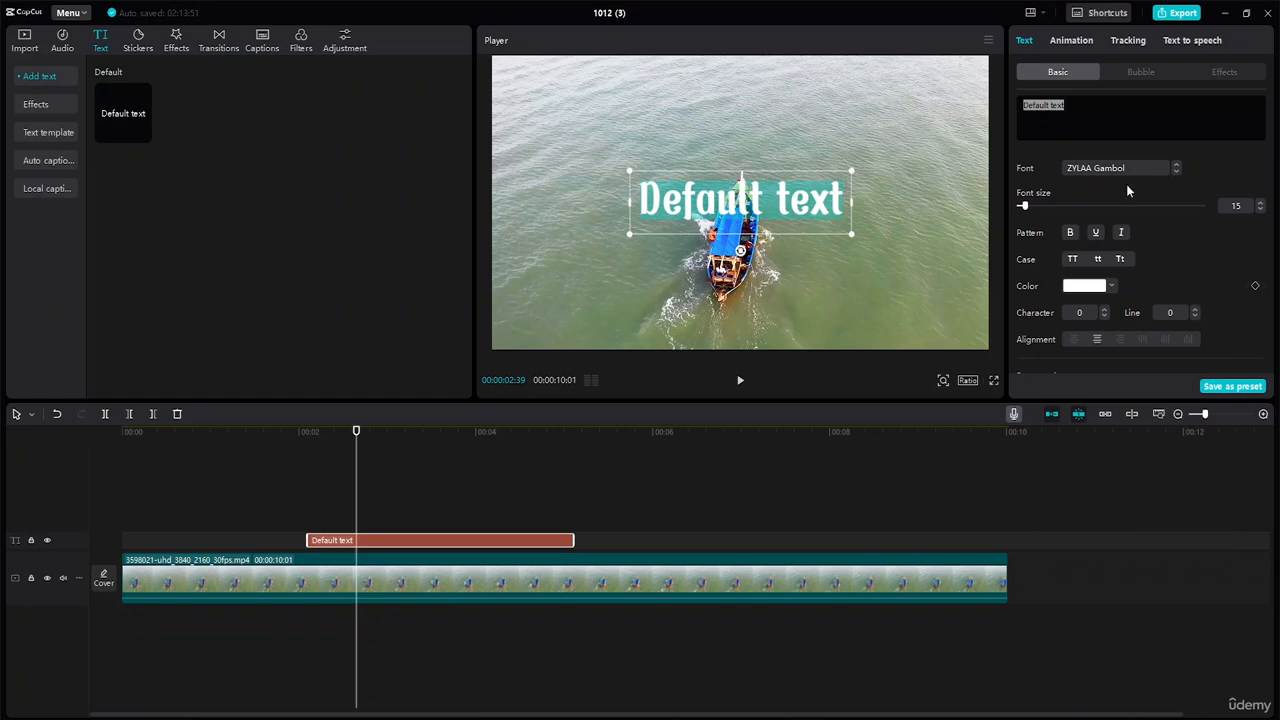
Try the Terror and ZY Aurora fonts on the default text
{"action": "left_click", "coordinate": [1150, 169]}
{"action": "scroll", "coordinate": [1118, 400], "scroll_direction": "down", "scroll_amount": 2}
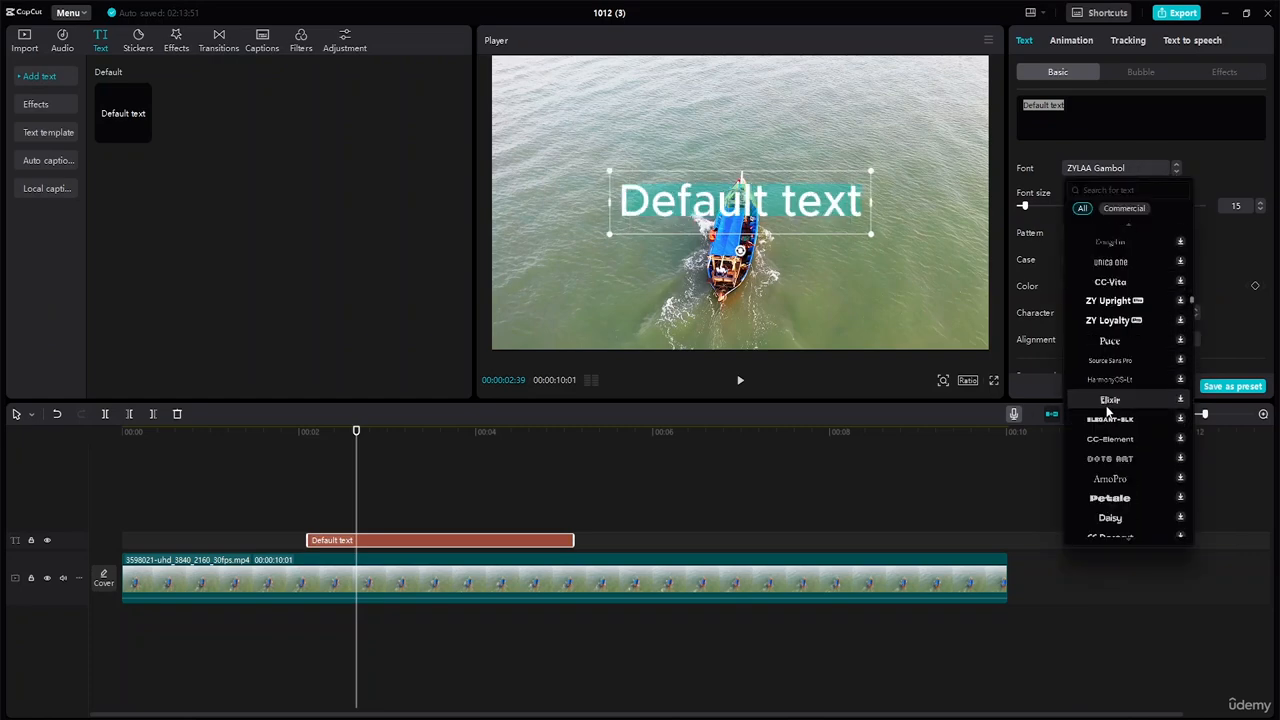
{"action": "scroll", "coordinate": [1125, 465], "scroll_direction": "down", "scroll_amount": 4}
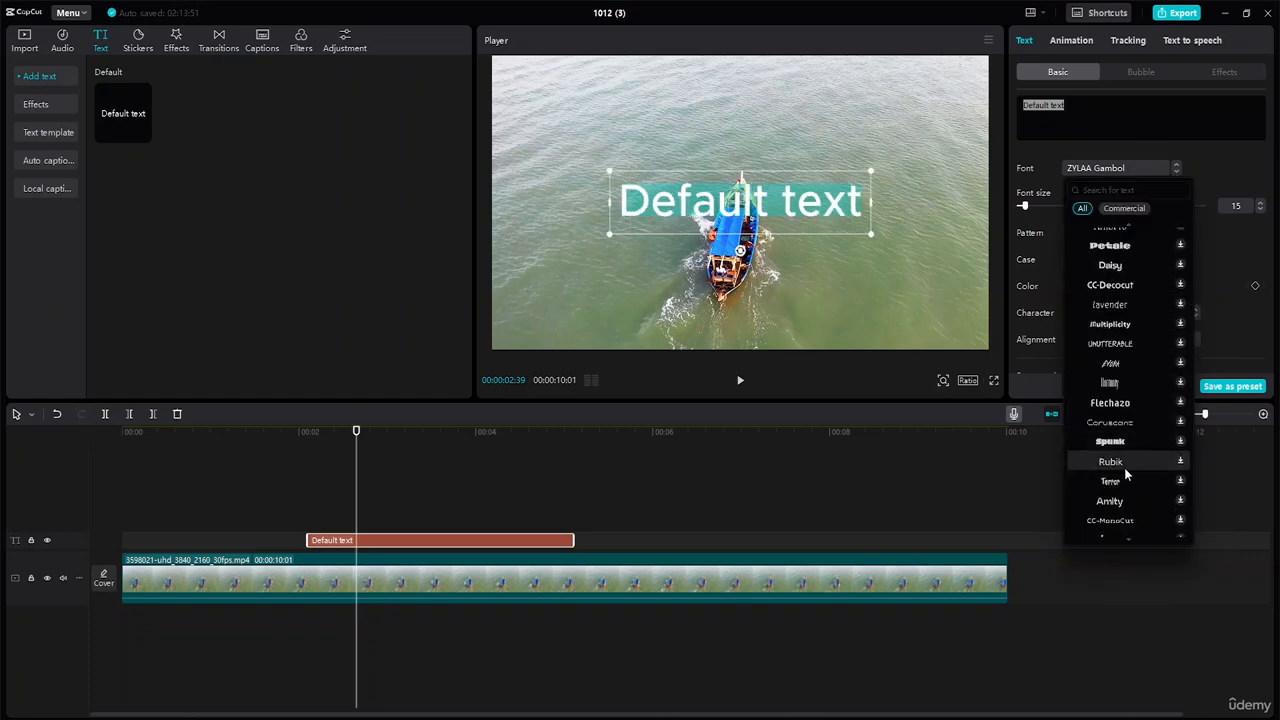
{"action": "left_click", "coordinate": [1120, 484]}
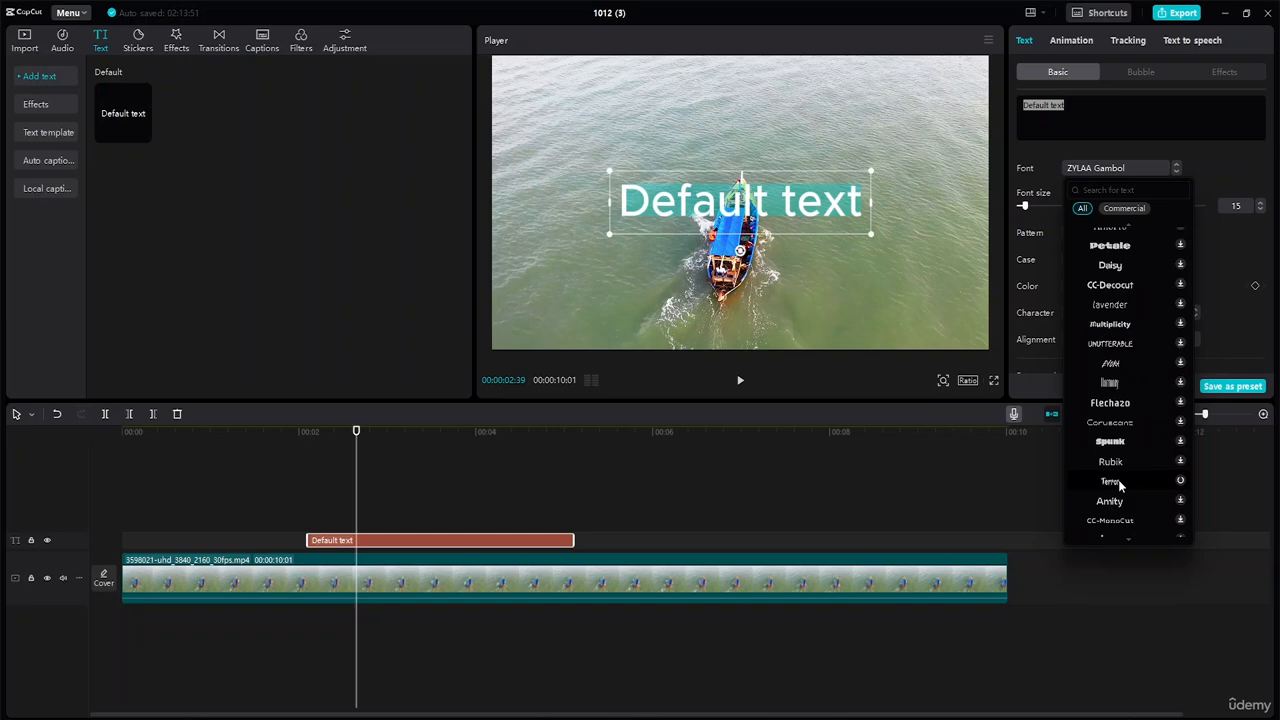
{"action": "left_click", "coordinate": [1137, 167]}
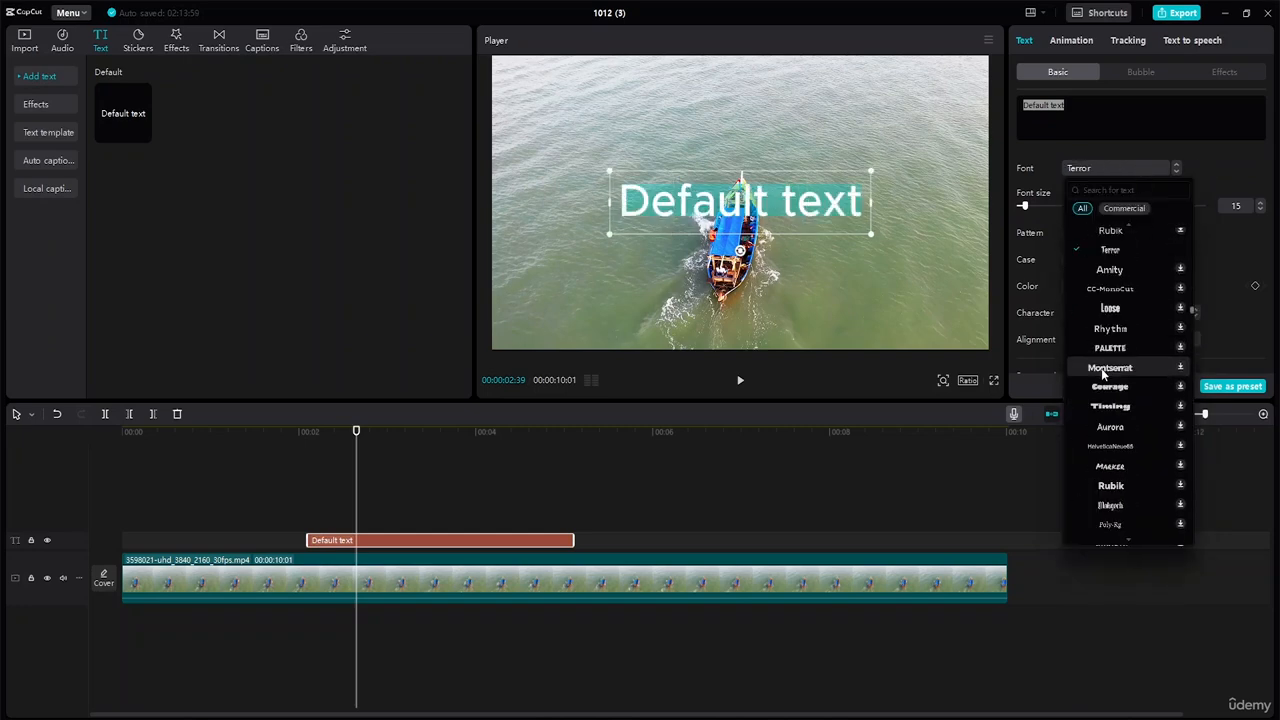
{"action": "left_click", "coordinate": [1115, 425]}
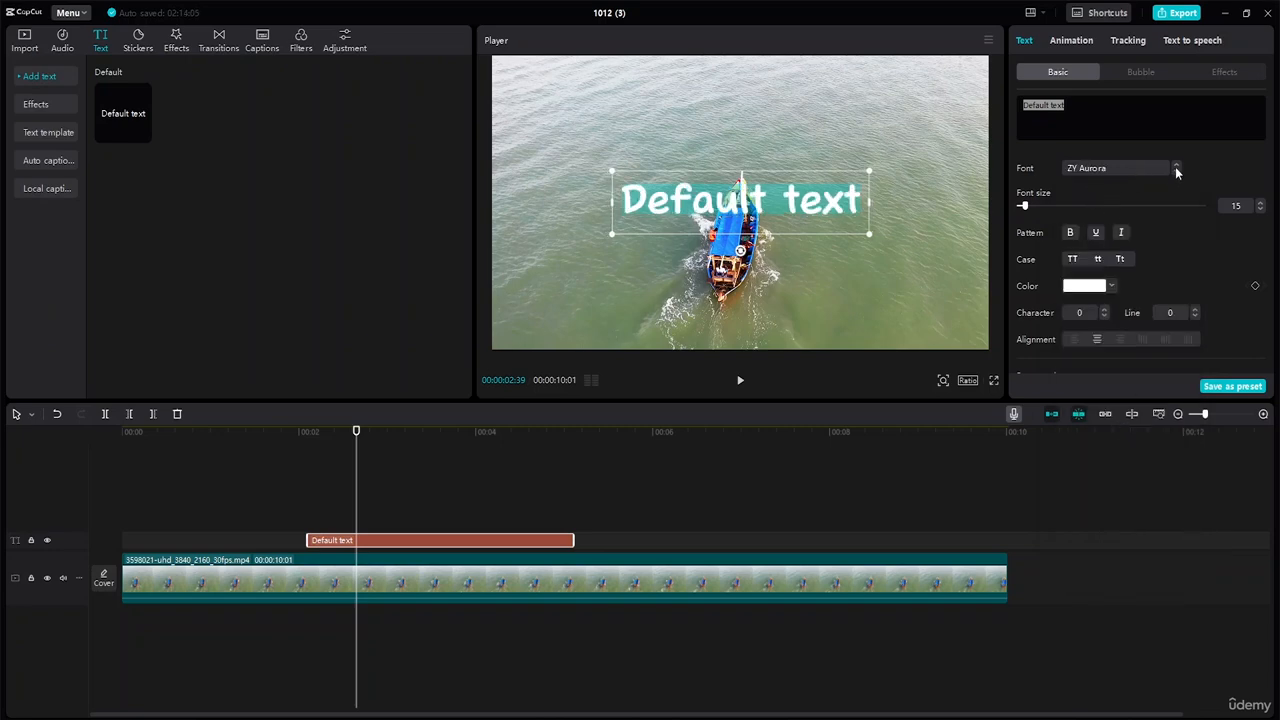
Set the text's font to ZY Amity and replace the wording with "KERELA, INDIA"
{"action": "left_click", "coordinate": [1126, 167]}
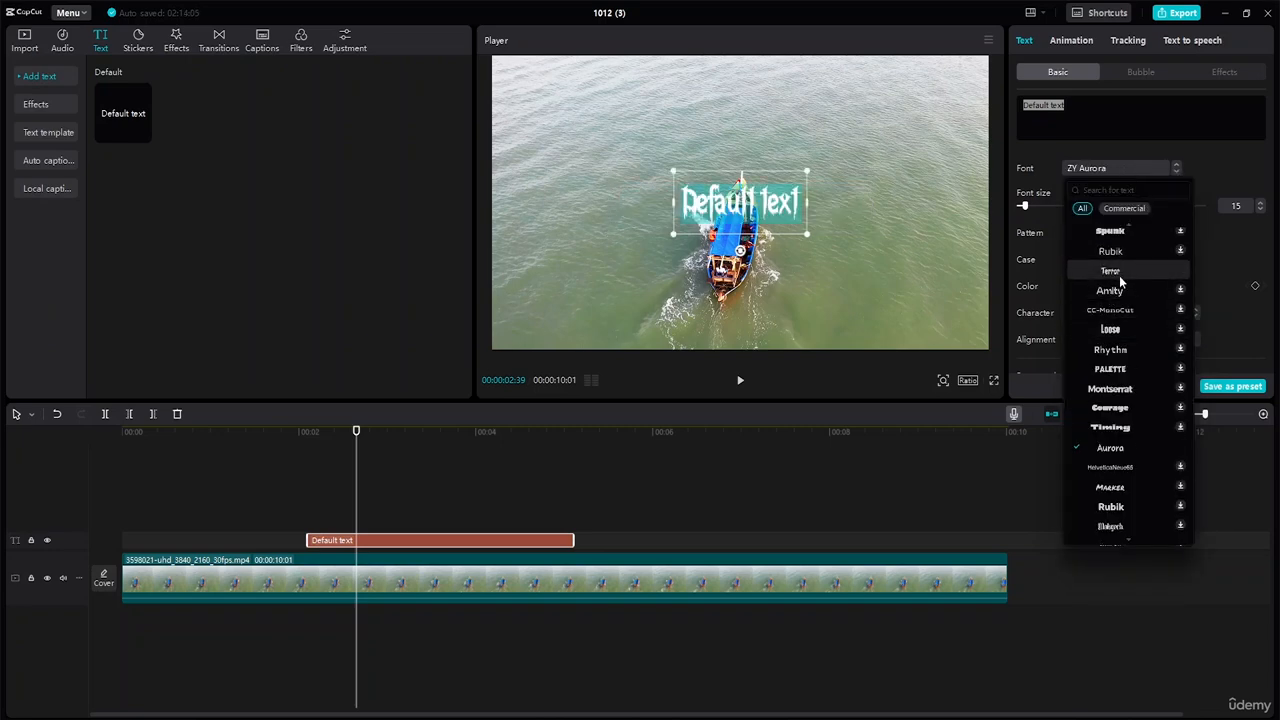
{"action": "left_click", "coordinate": [1123, 291]}
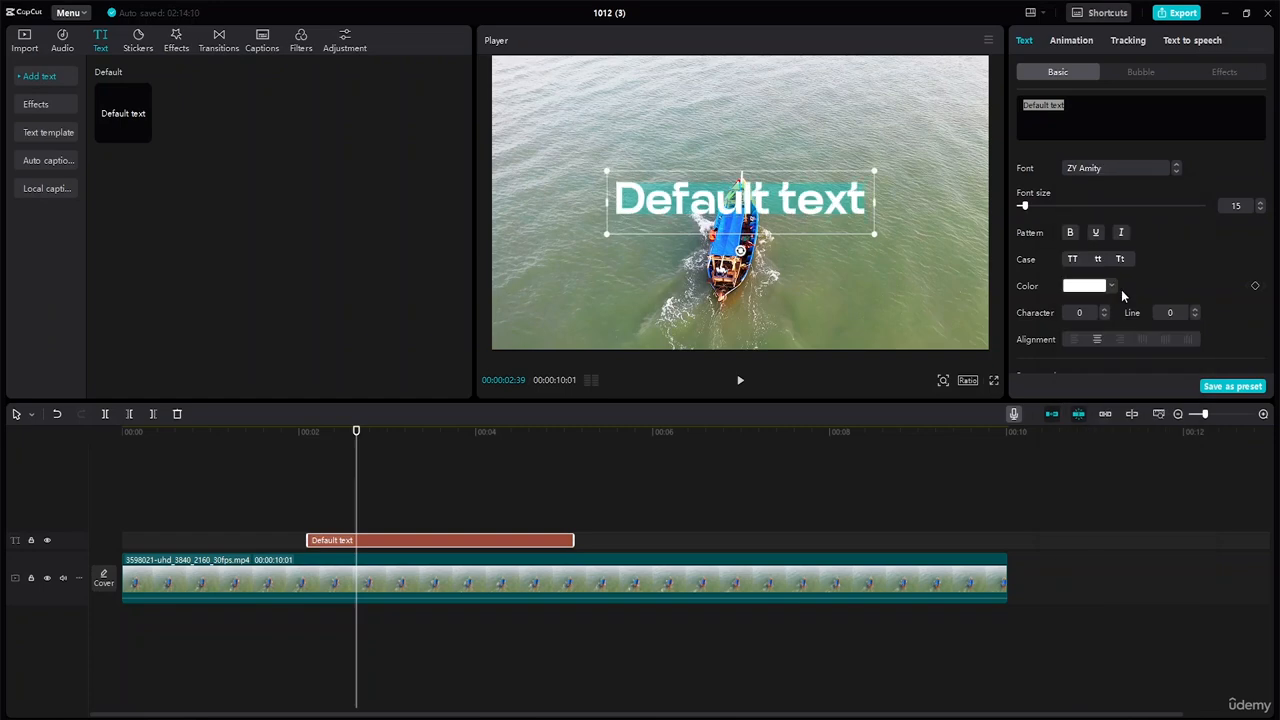
{"action": "key", "text": "BackSpace"}
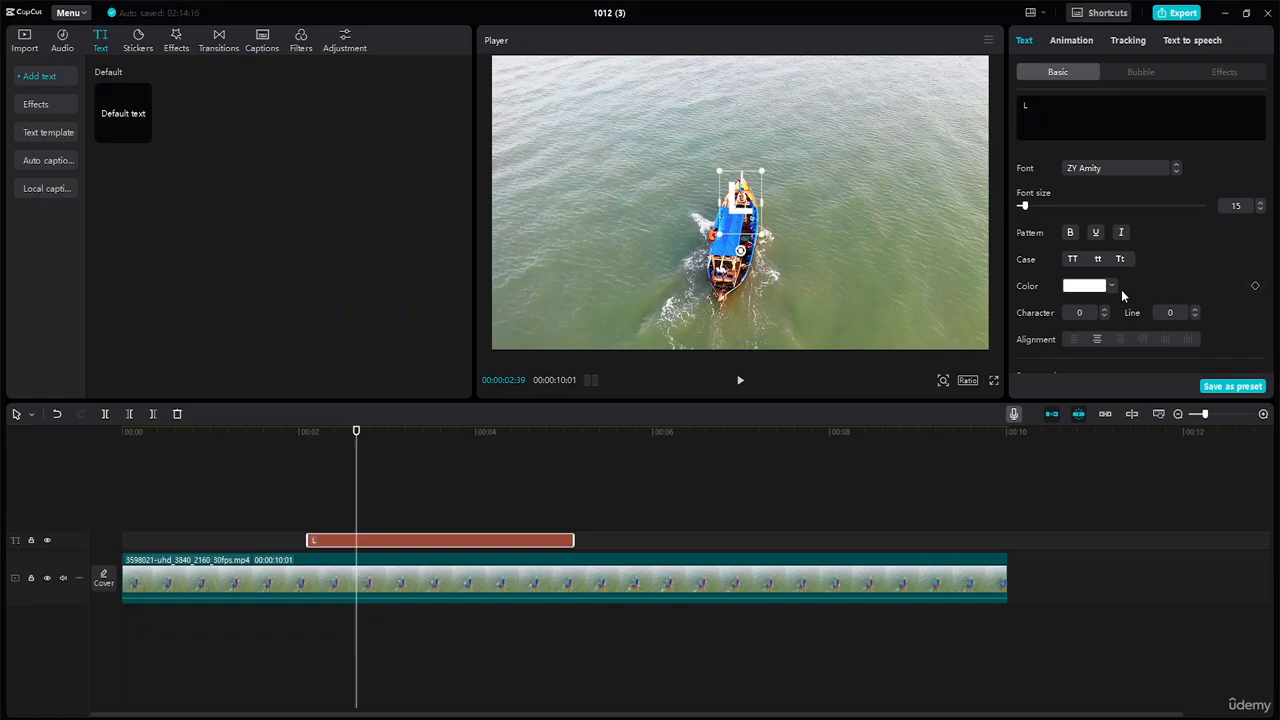
{"action": "type", "text": "K"}
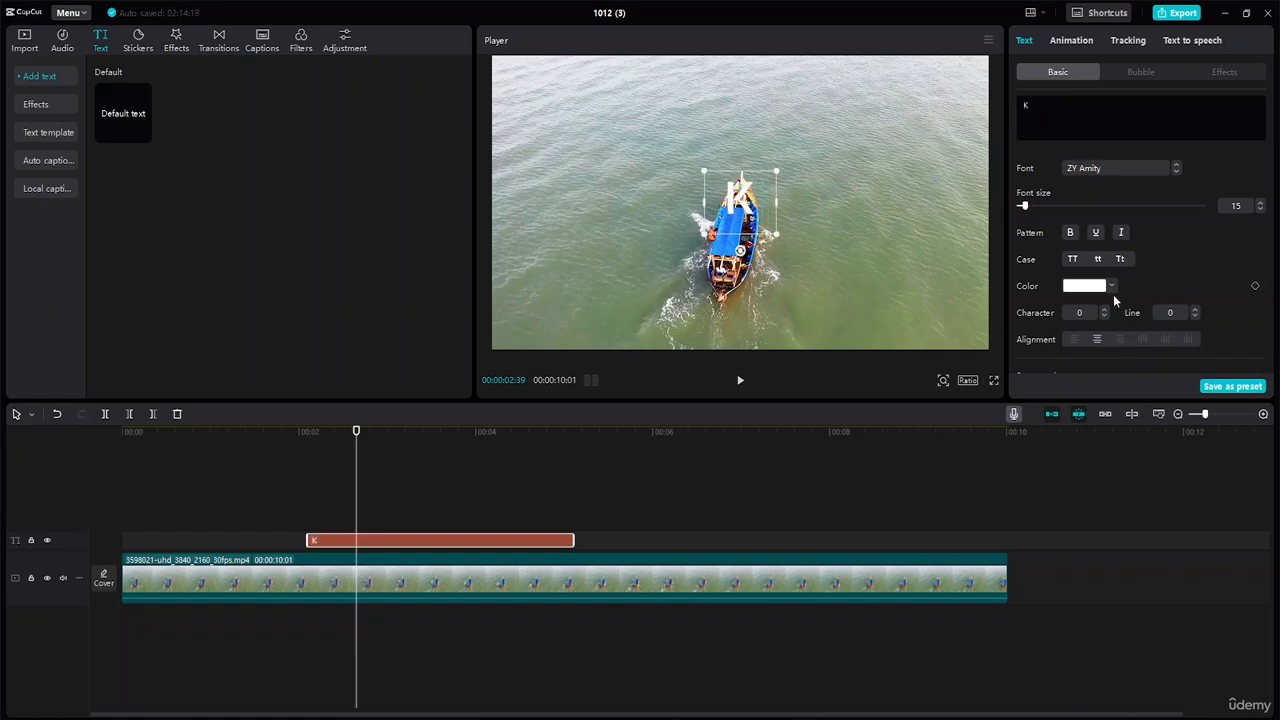
{"action": "type", "text": "ERELA"}
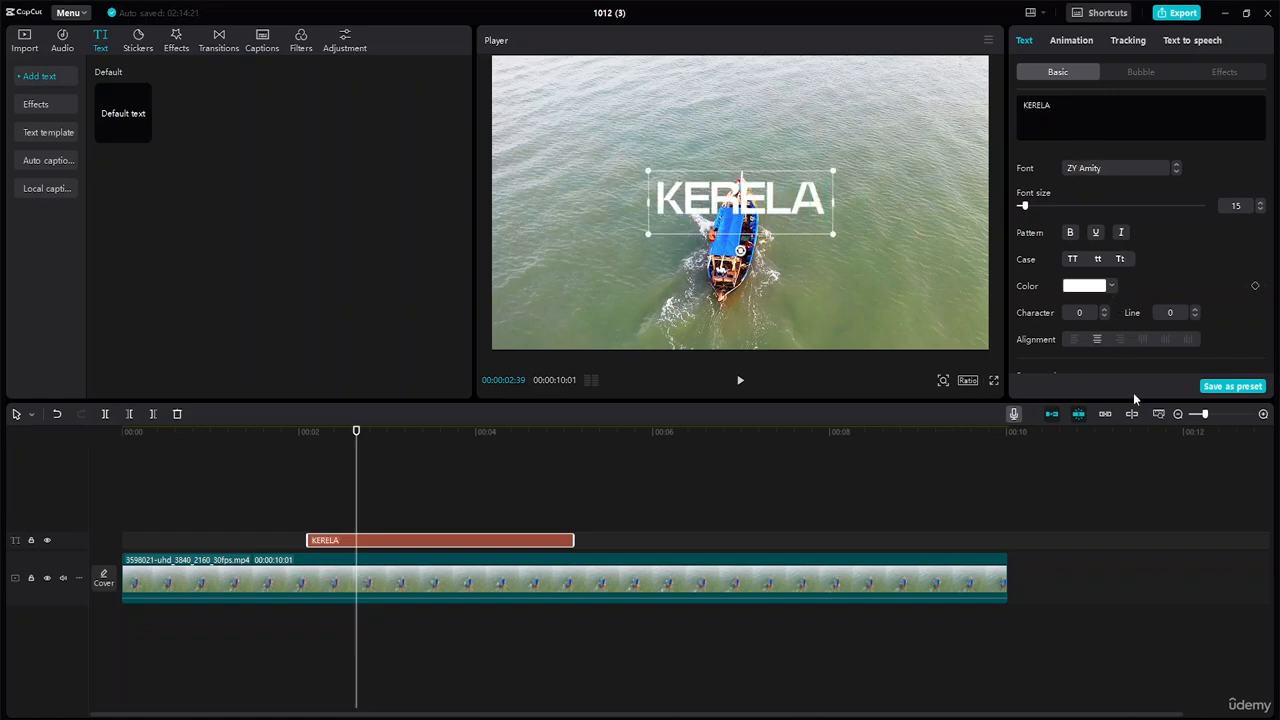
{"action": "type", "text": ", I"}
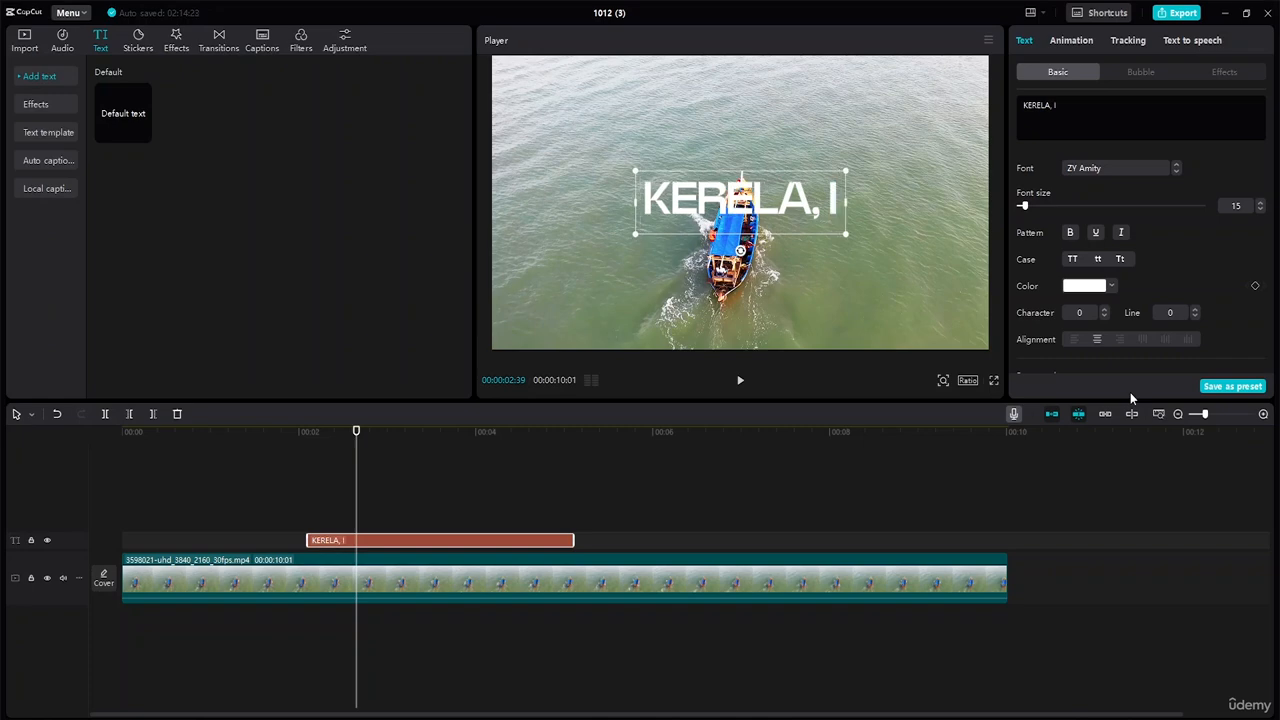
{"action": "type", "text": "NDIA"}
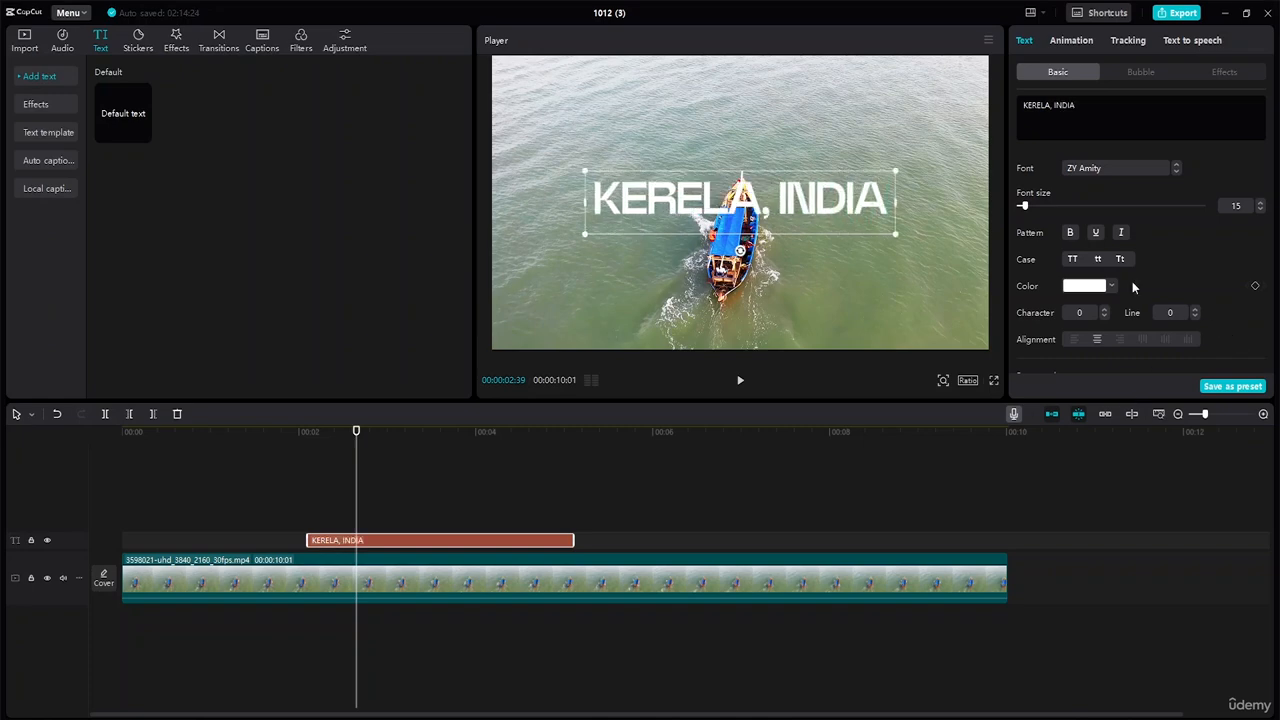
Move the KERELA, INDIA title straight up above the boat, to about X 0, Y 629
{"action": "left_click", "coordinate": [852, 268]}
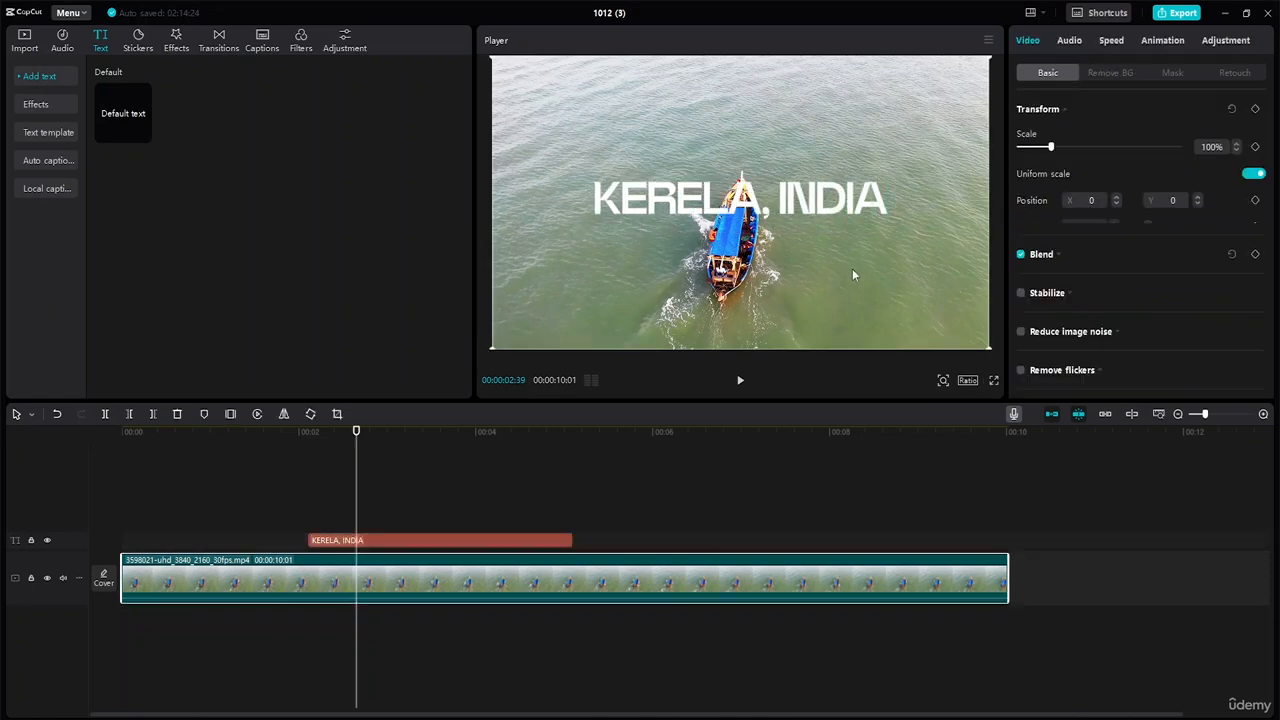
{"action": "left_click", "coordinate": [816, 206]}
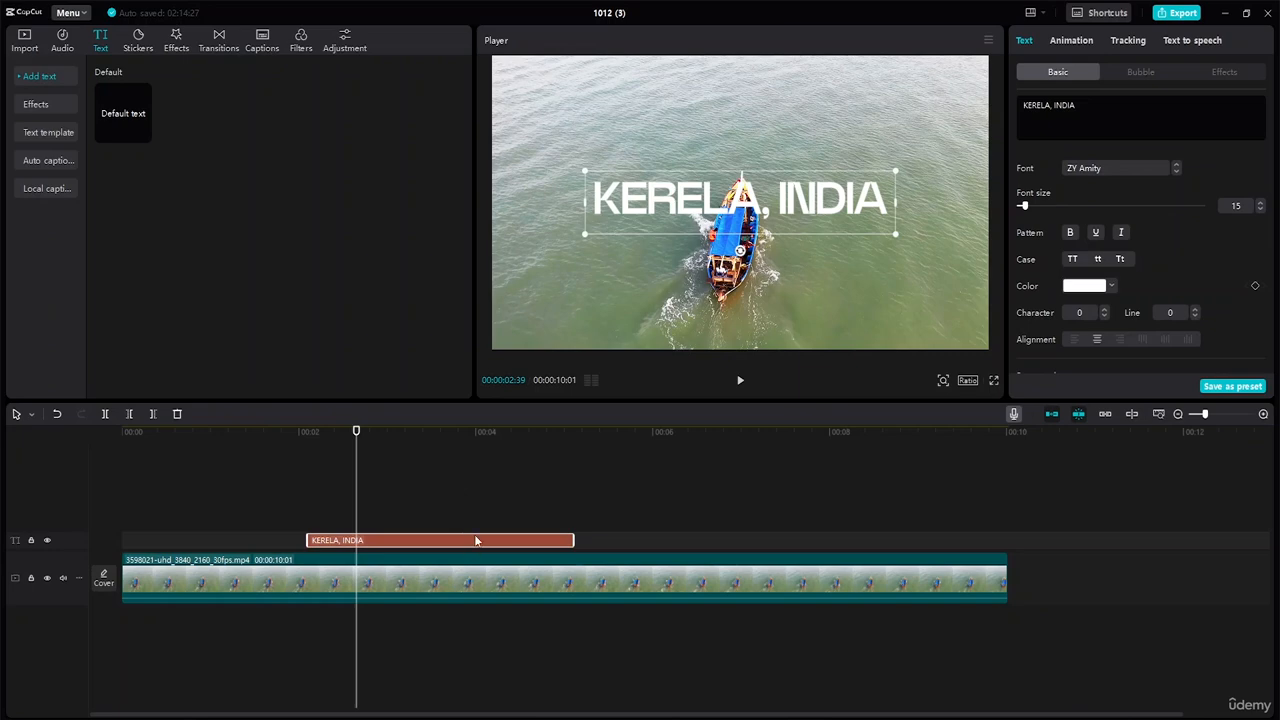
{"action": "left_click_drag", "start_coordinate": [857, 201], "coordinate": [856, 119]}
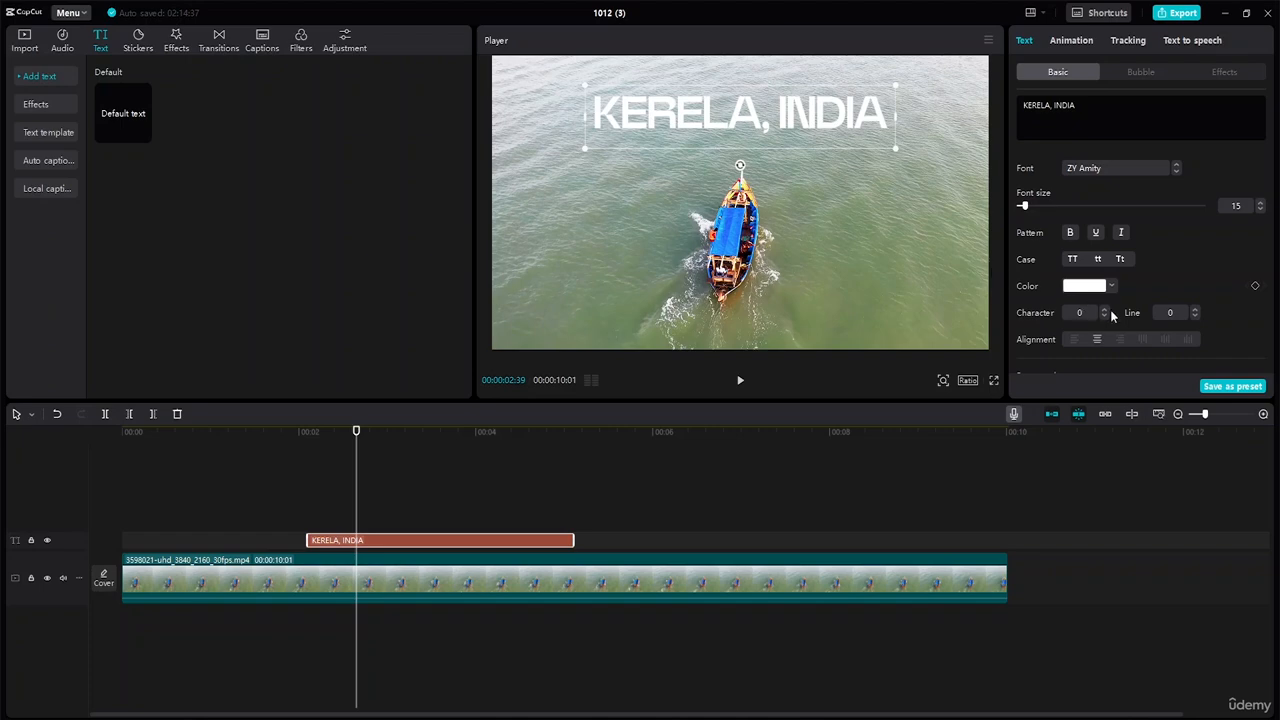
Enable Glow on the KERELA, INDIA title and set the glow color to black (000000)
{"action": "scroll", "coordinate": [1118, 242], "scroll_direction": "down", "scroll_amount": 5}
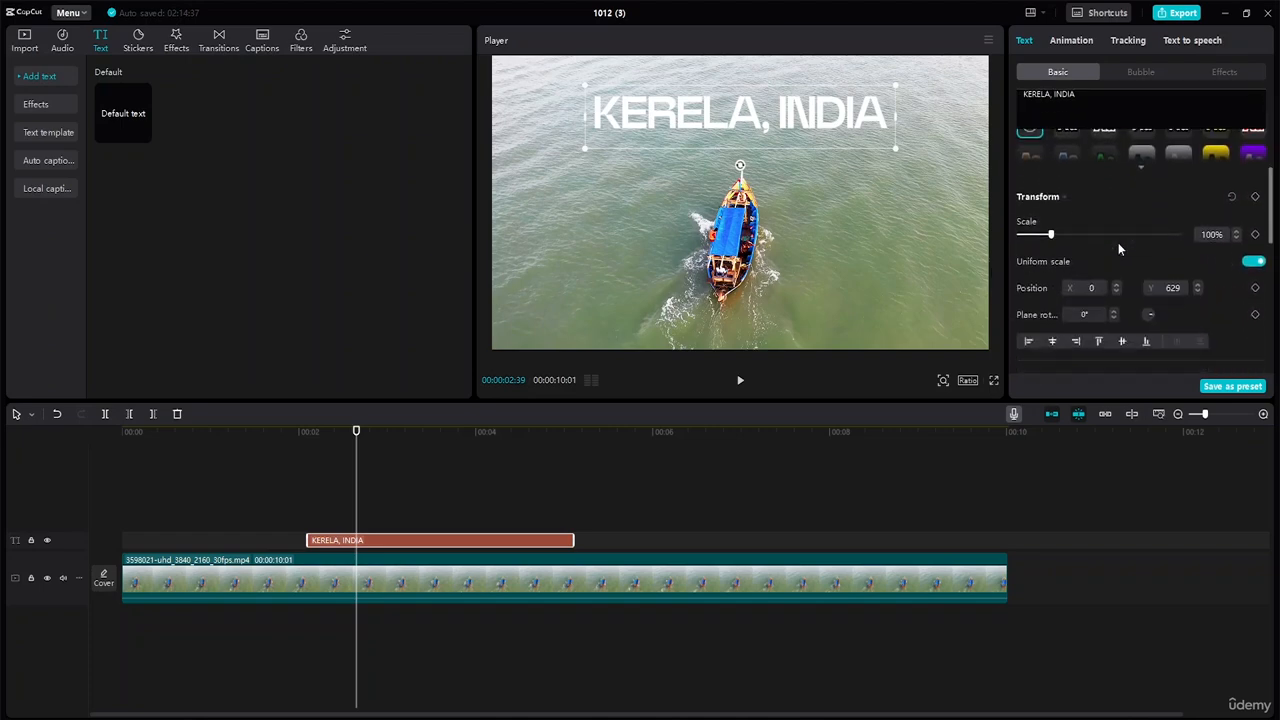
{"action": "scroll", "coordinate": [1119, 247], "scroll_direction": "down", "scroll_amount": 1}
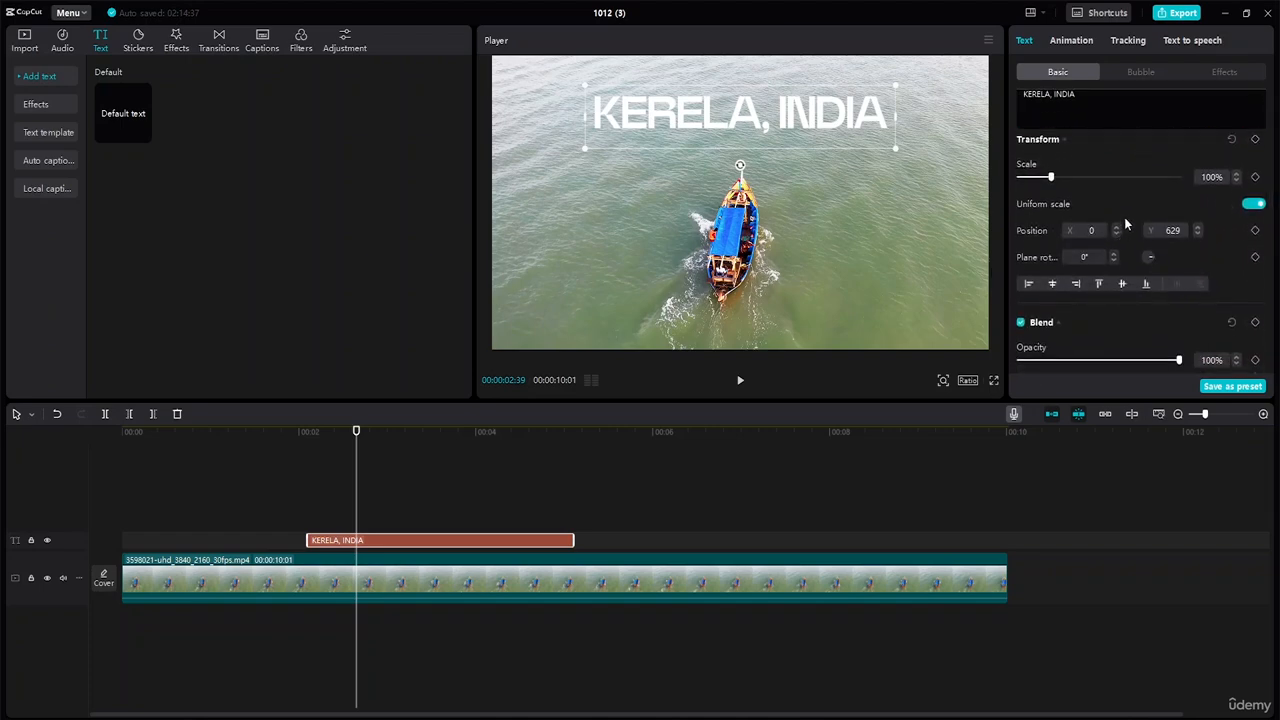
{"action": "scroll", "coordinate": [1125, 222], "scroll_direction": "down", "scroll_amount": 2}
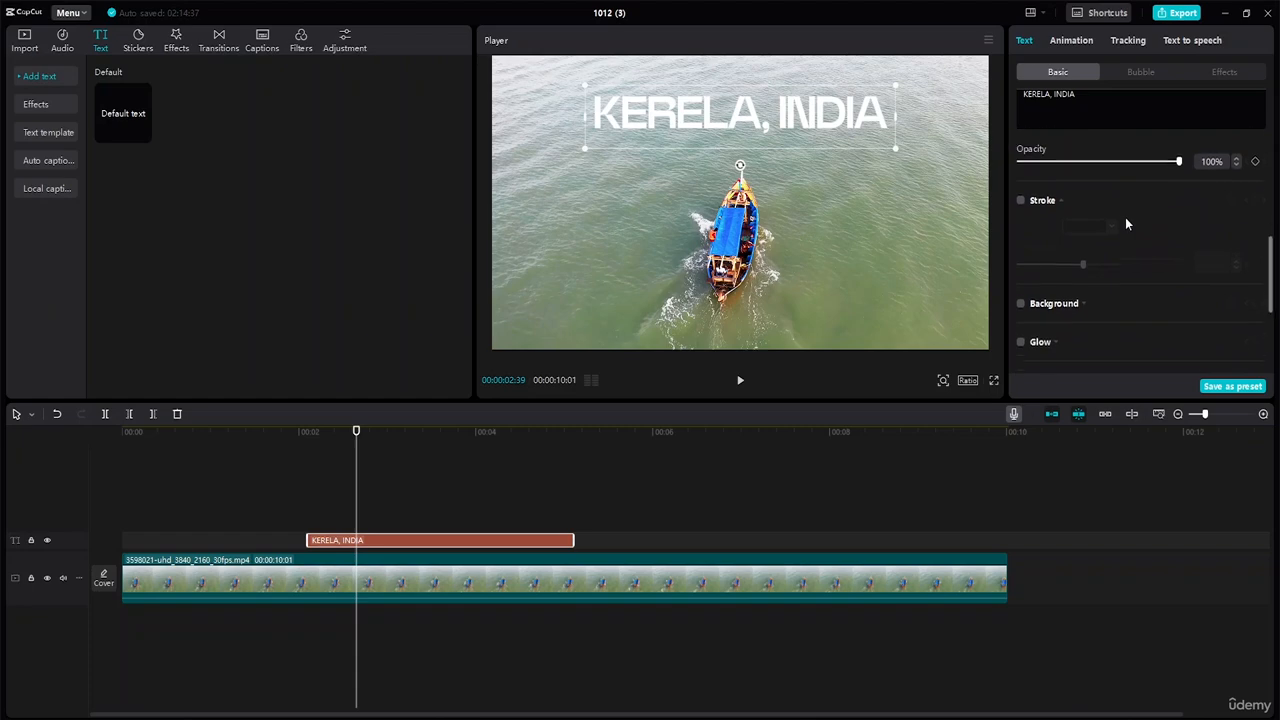
{"action": "scroll", "coordinate": [1126, 216], "scroll_direction": "down", "scroll_amount": 3}
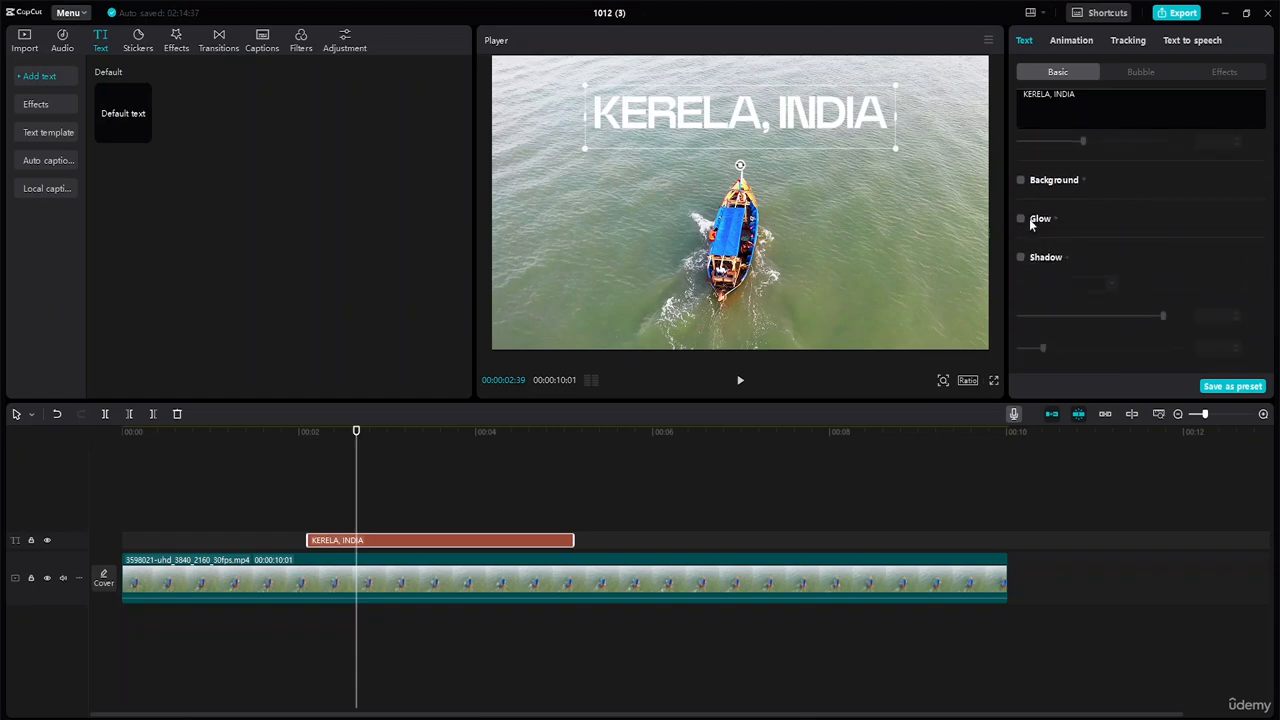
{"action": "left_click", "coordinate": [1021, 218]}
{"action": "scroll", "coordinate": [1110, 242], "scroll_direction": "down", "scroll_amount": 2}
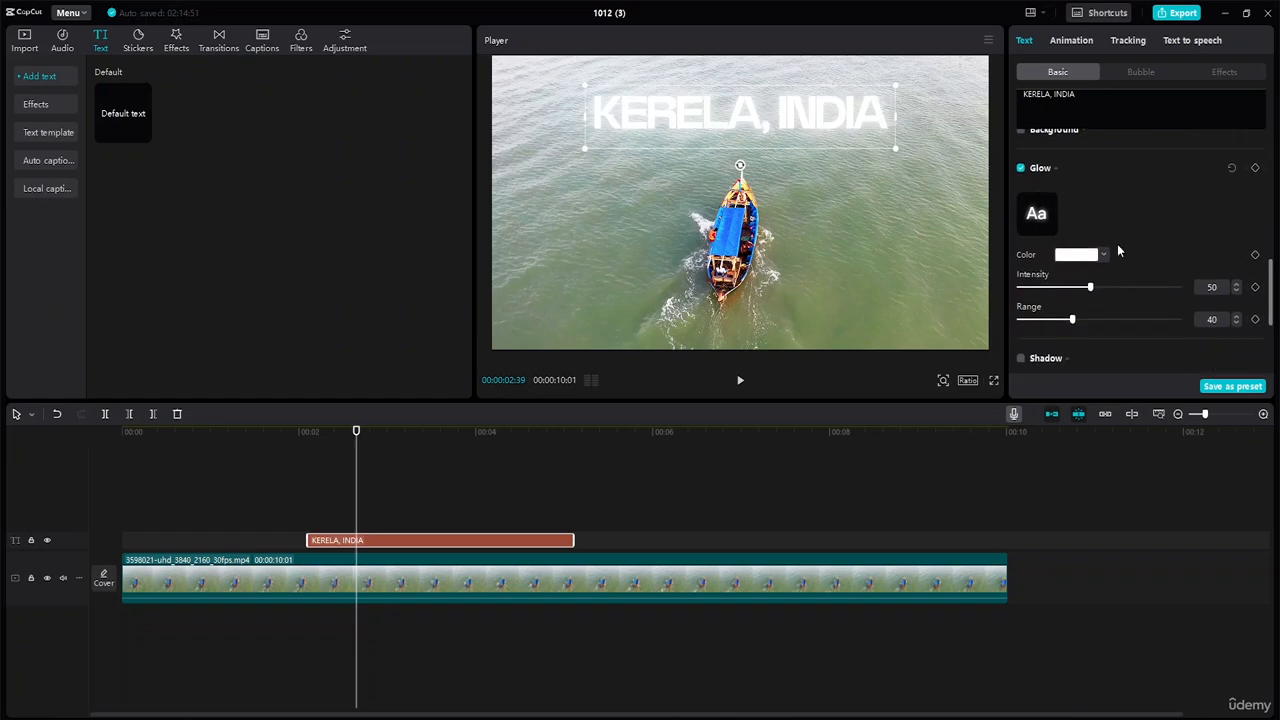
{"action": "left_click", "coordinate": [1104, 255]}
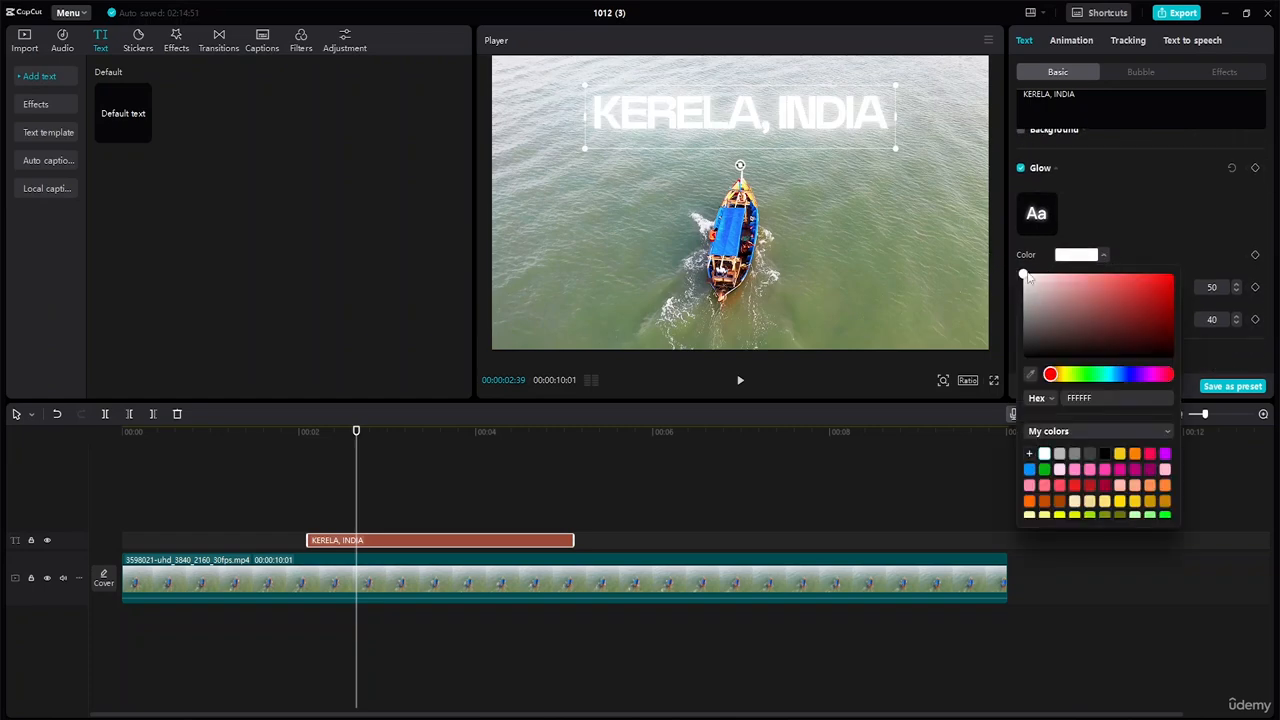
{"action": "left_click_drag", "start_coordinate": [1026, 277], "coordinate": [1022, 409]}
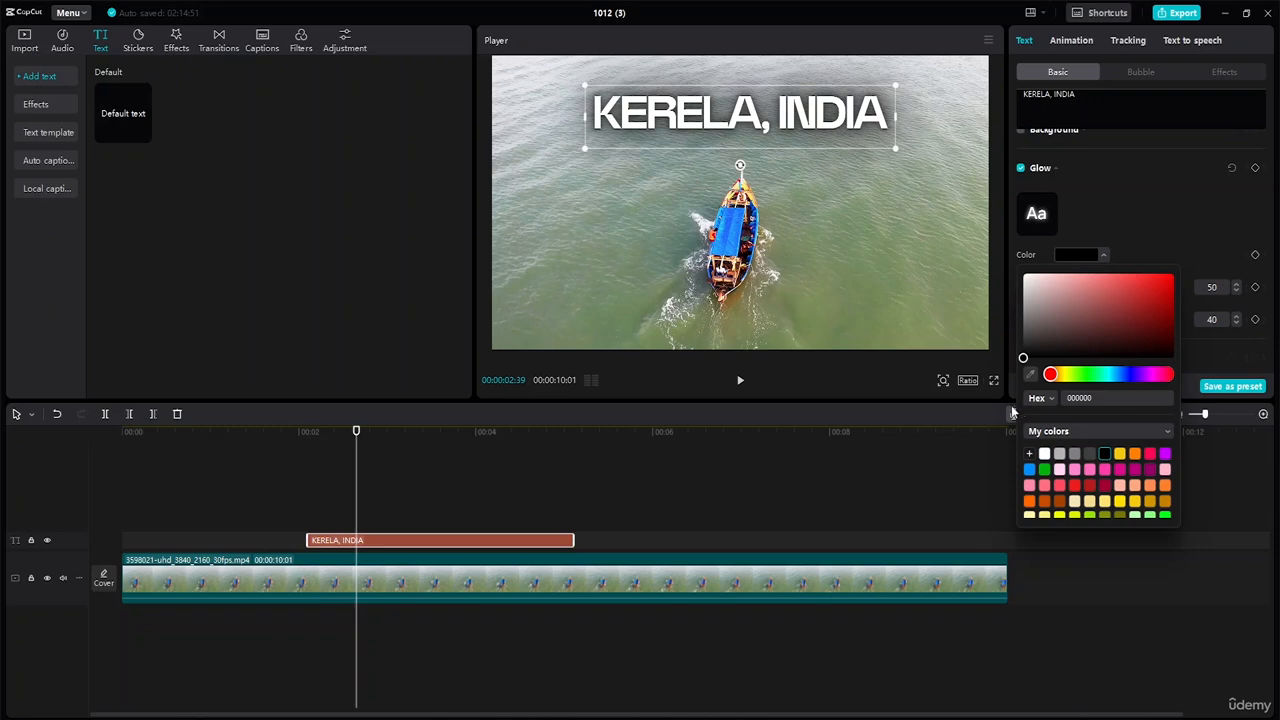
{"action": "left_click", "coordinate": [1178, 220]}
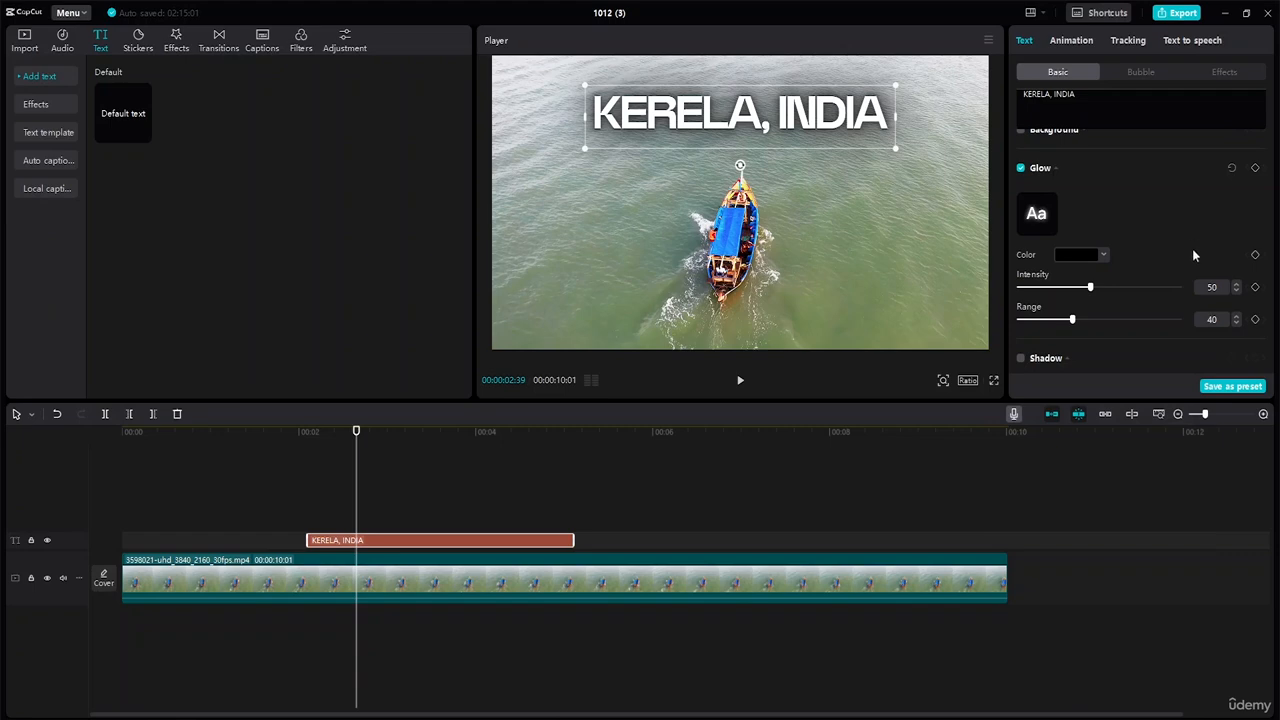
Set the title's glow range to 50 and lower its glow intensity to about 36
{"action": "mouse_move", "coordinate": [1072, 321]}
{"action": "left_mouse_down"}
{"action": "mouse_move", "coordinate": [1146, 334]}
{"action": "mouse_move", "coordinate": [1090, 336]}
{"action": "left_mouse_up"}
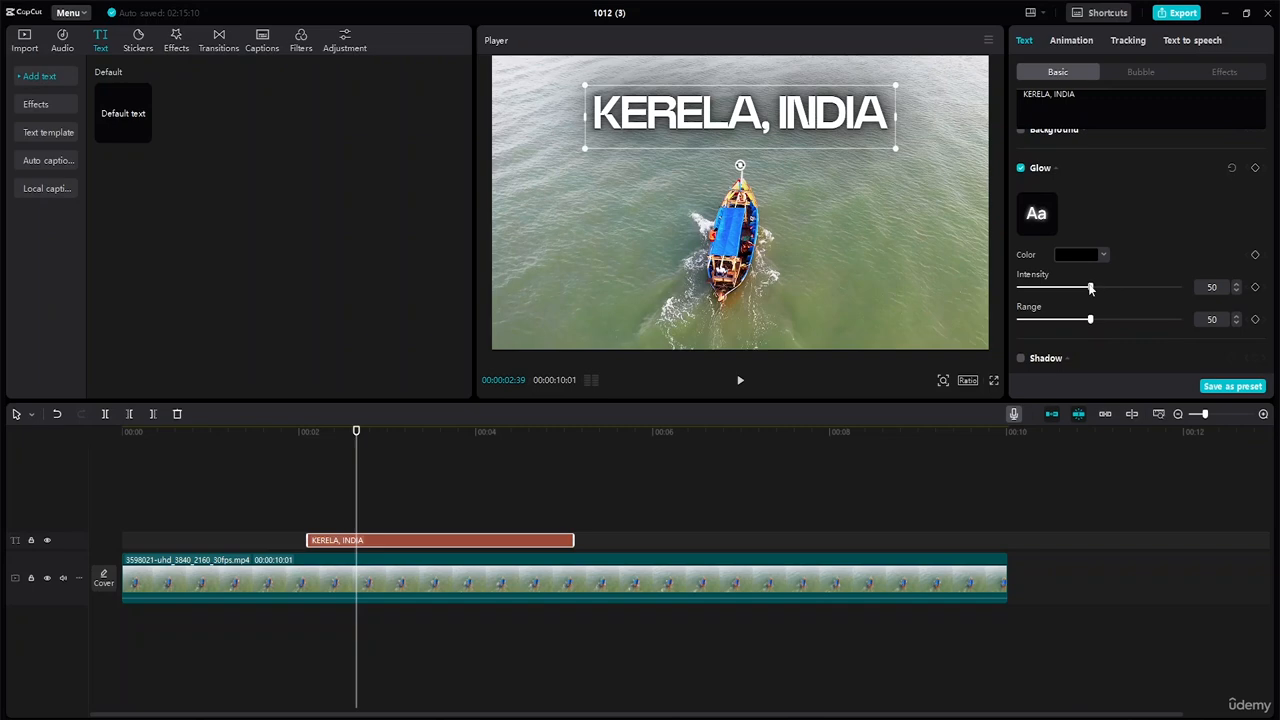
{"action": "left_click_drag", "start_coordinate": [1091, 288], "coordinate": [1061, 296]}
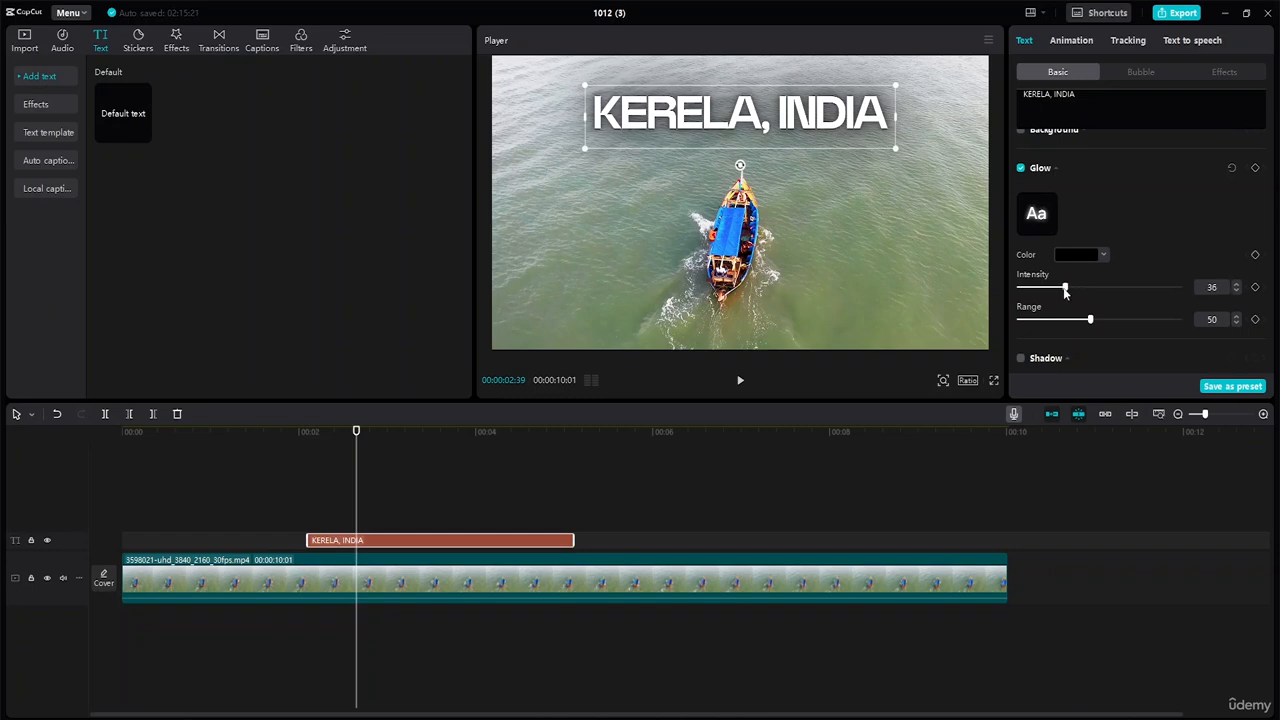
{"action": "left_click", "coordinate": [1236, 291]}
{"action": "left_click", "coordinate": [877, 238]}
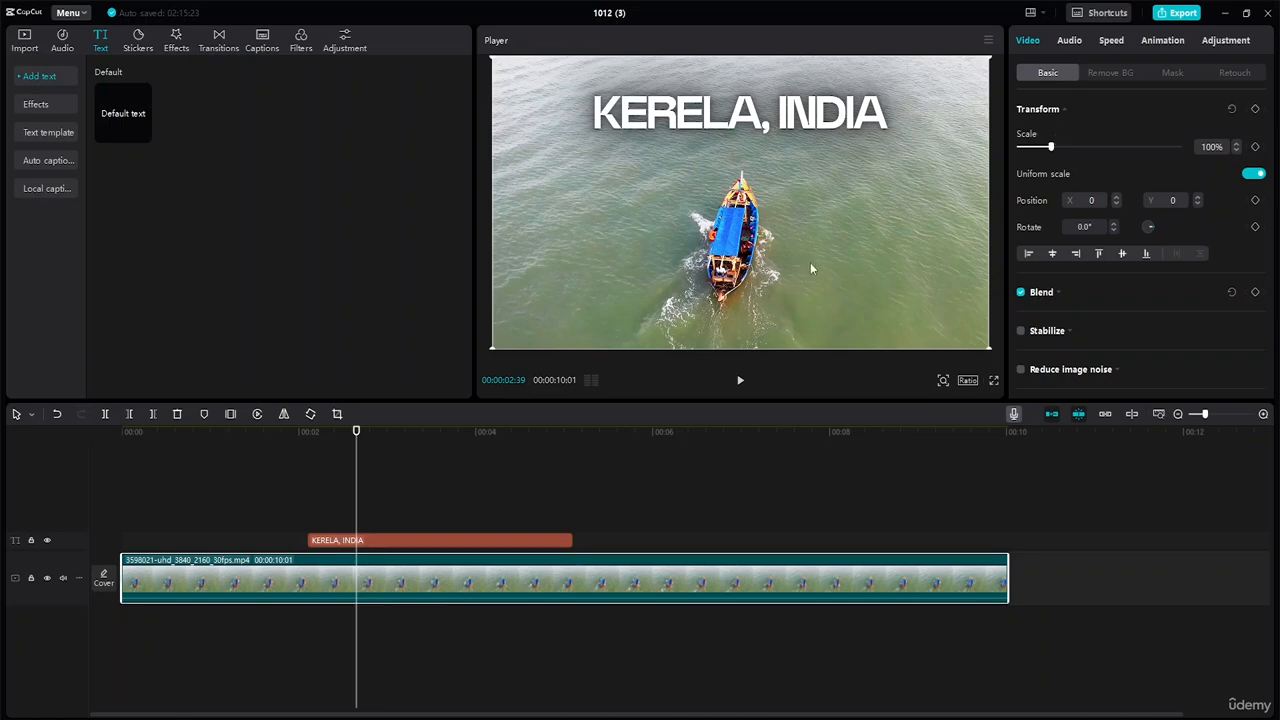
Try a Horizontal mask on the boat video clip, tilted to -11°, and undo both changes
{"action": "left_click", "coordinate": [479, 541]}
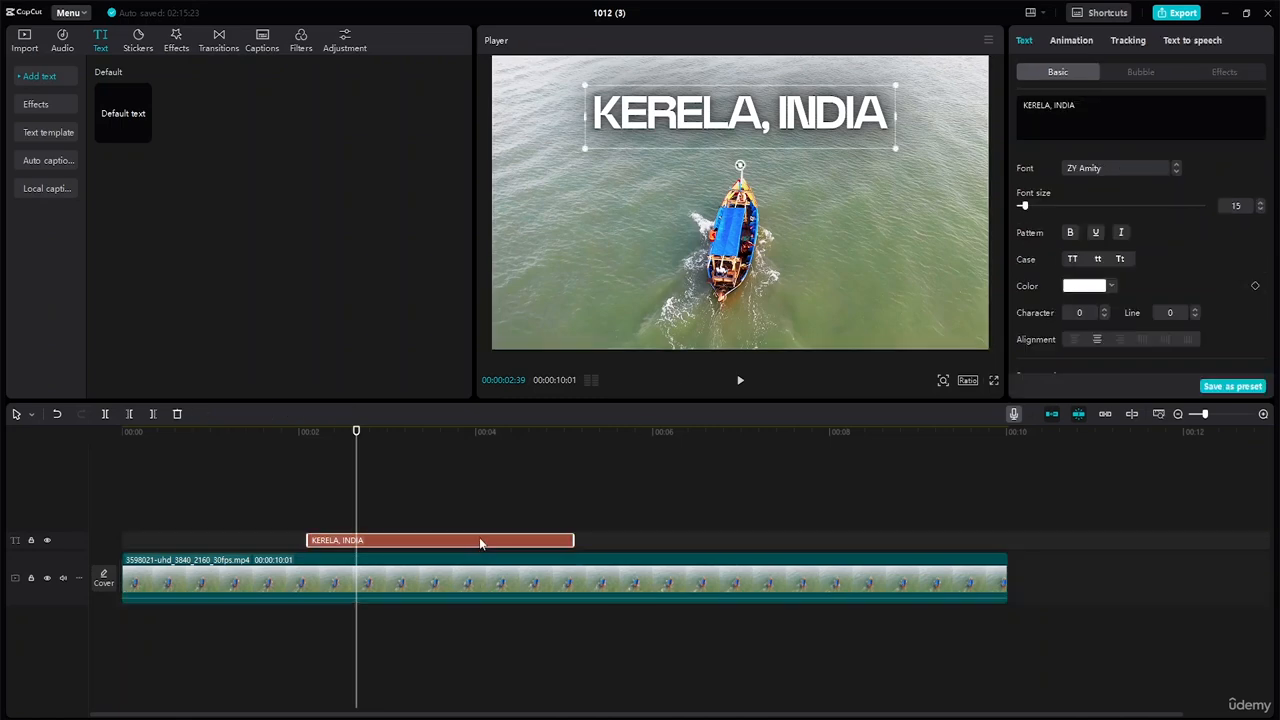
{"action": "left_click", "coordinate": [510, 580]}
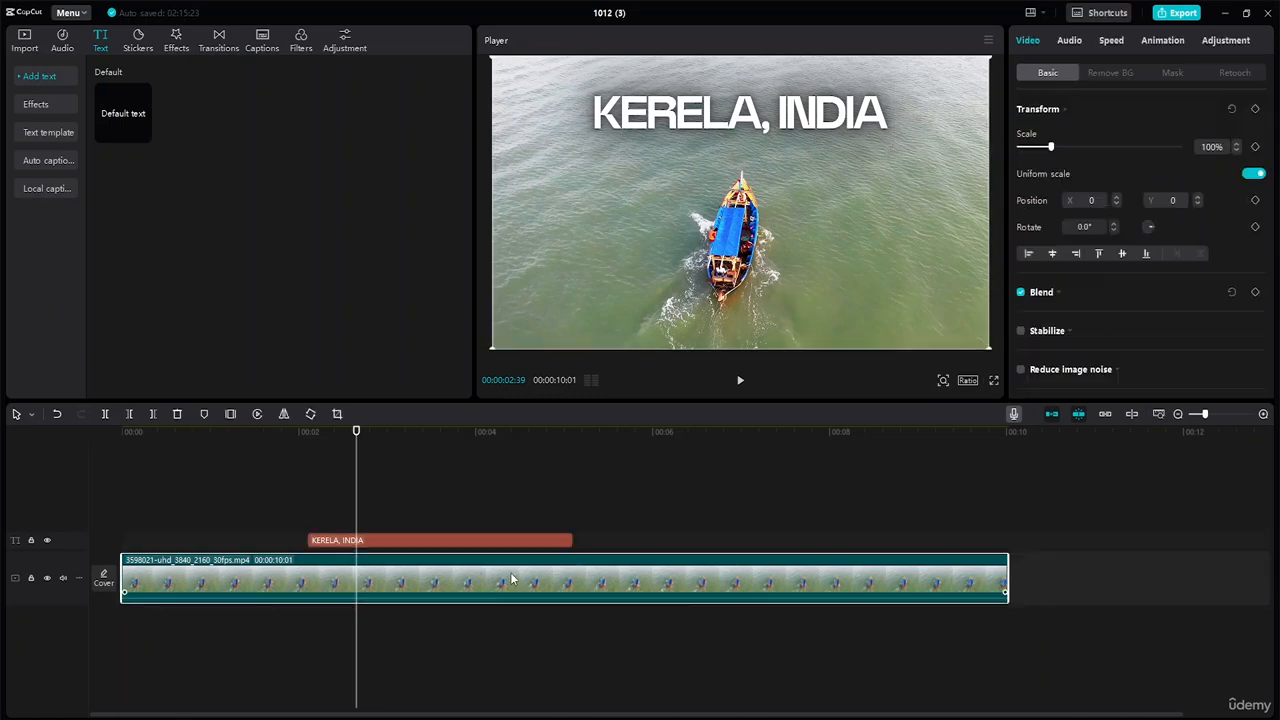
{"action": "left_click", "coordinate": [1171, 71]}
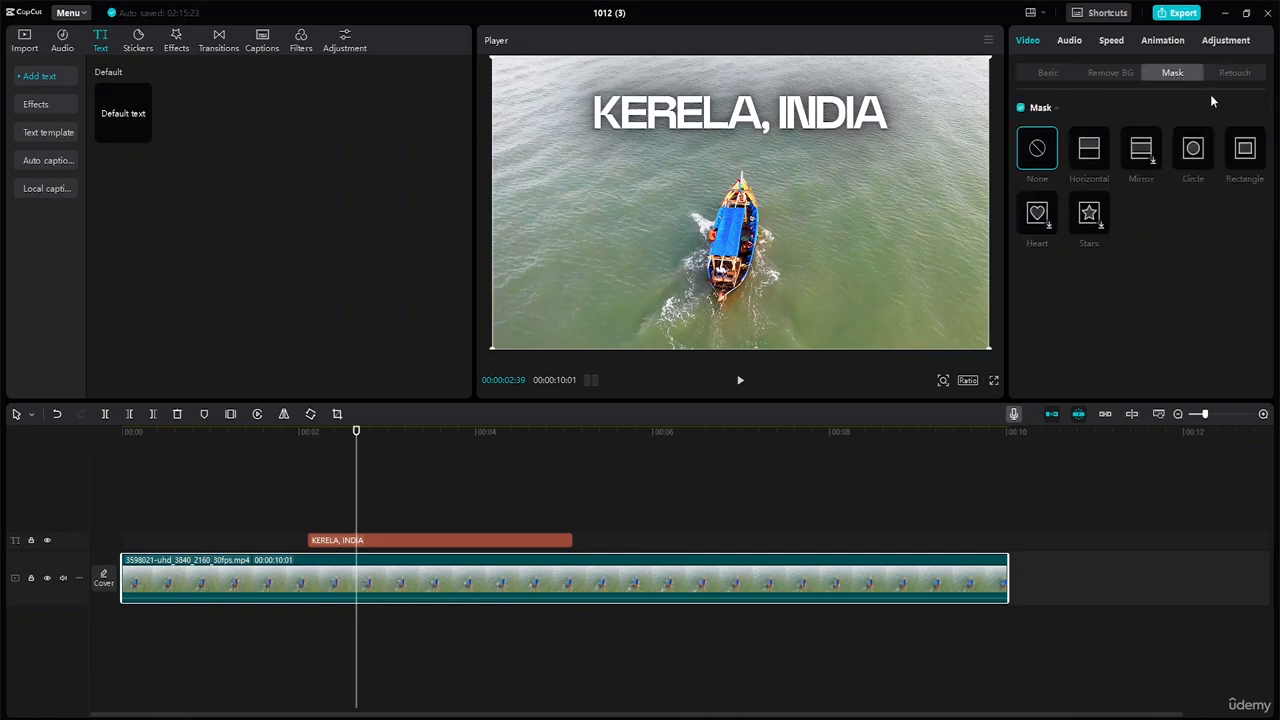
{"action": "left_click", "coordinate": [1089, 150]}
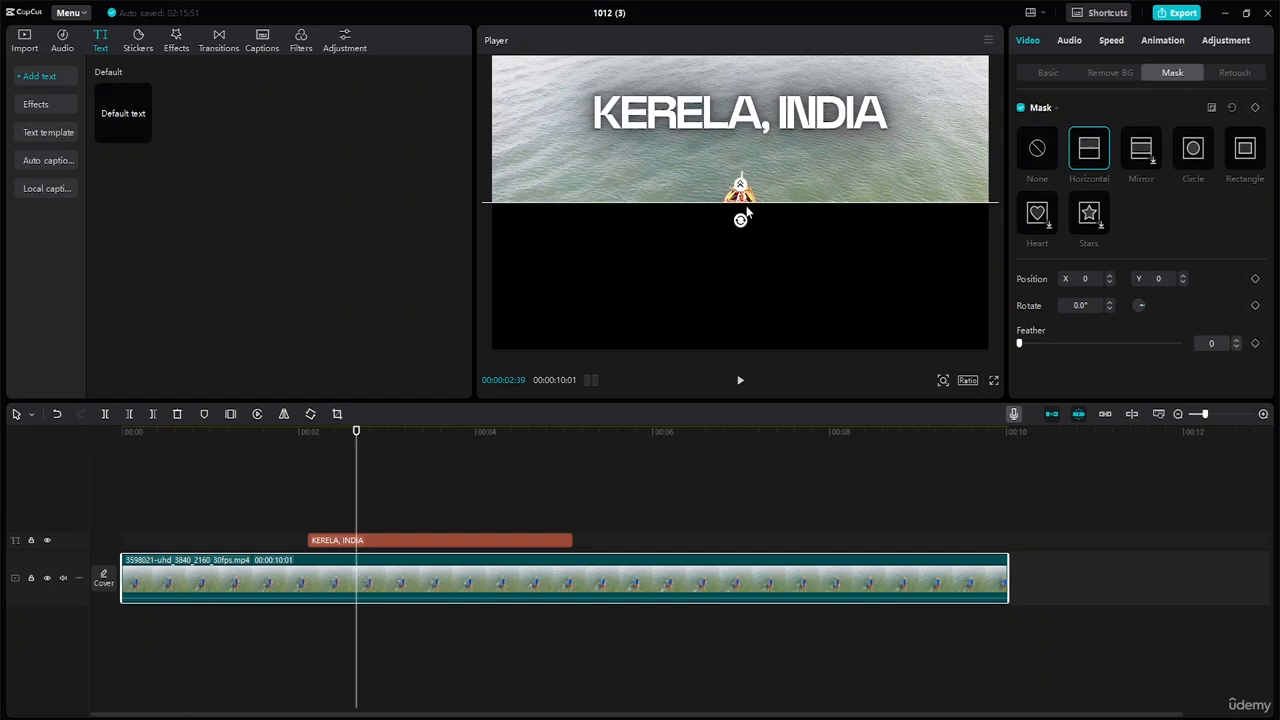
{"action": "mouse_move", "coordinate": [740, 220]}
{"action": "left_mouse_down"}
{"action": "mouse_move", "coordinate": [718, 210]}
{"action": "mouse_move", "coordinate": [738, 200]}
{"action": "mouse_move", "coordinate": [729, 211]}
{"action": "mouse_move", "coordinate": [743, 219]}
{"action": "left_mouse_up"}
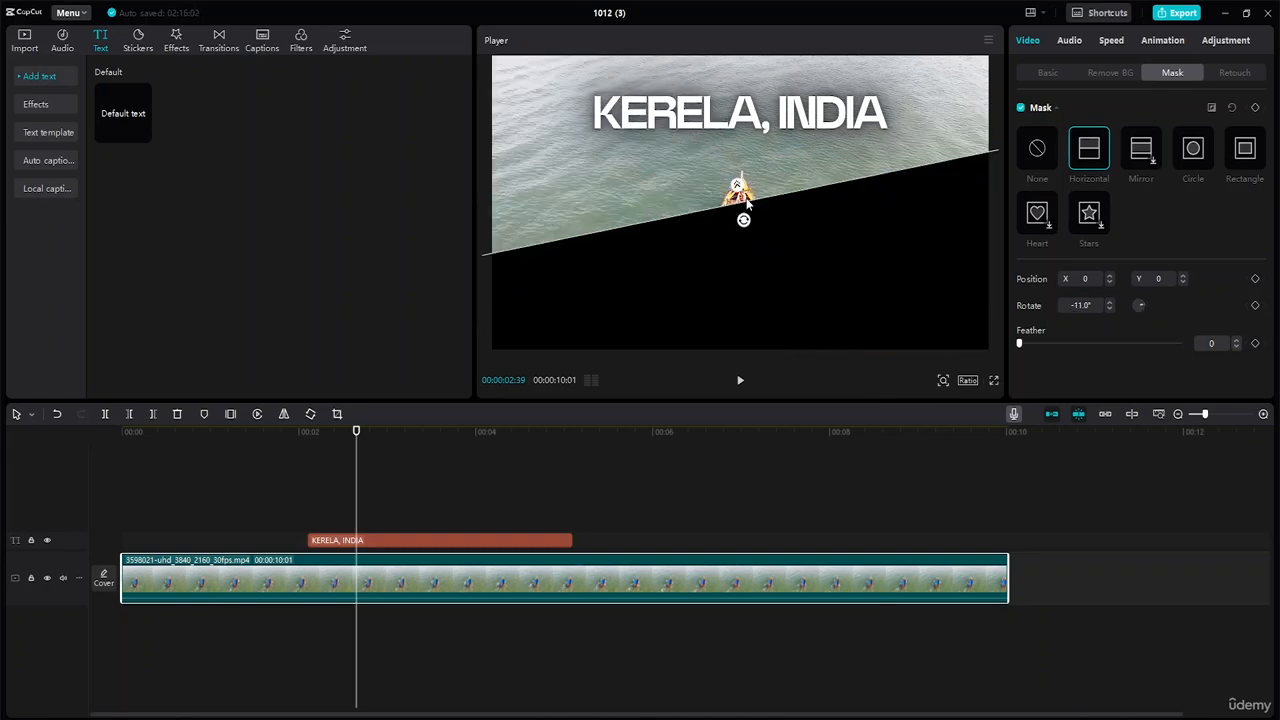
{"action": "key", "text": "ctrl+z"}
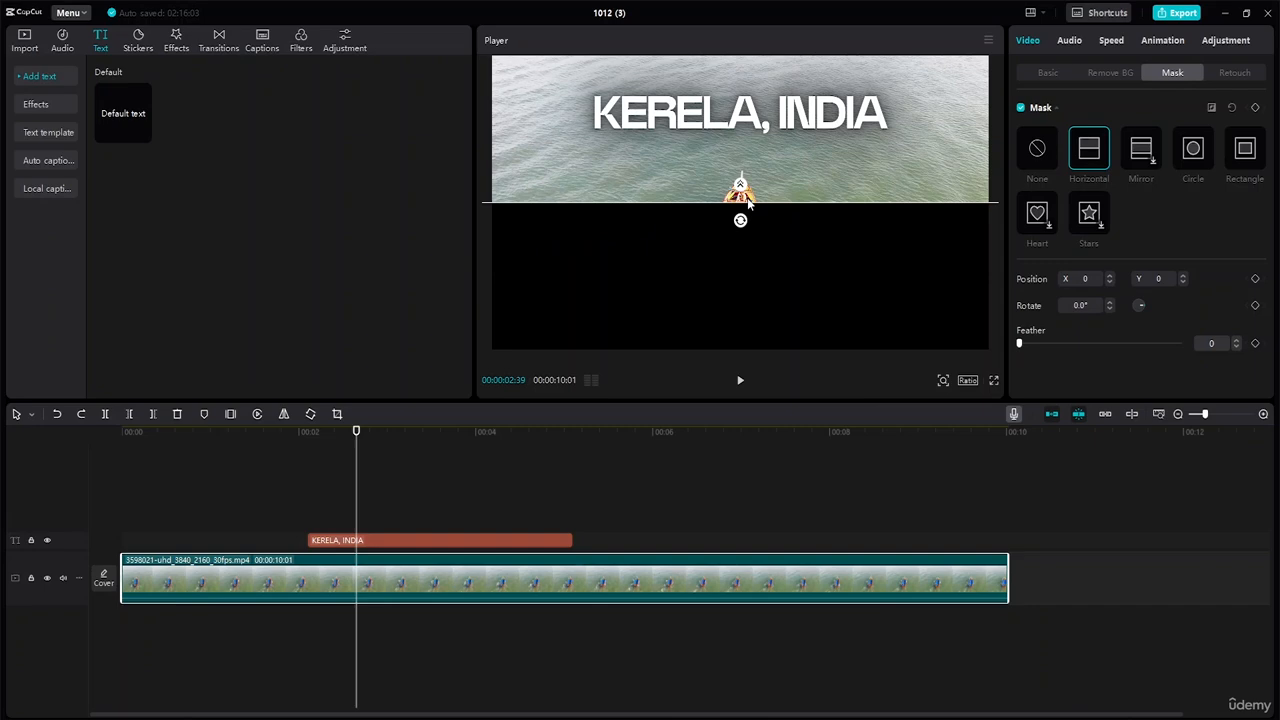
{"action": "key", "text": "ctrl+z"}
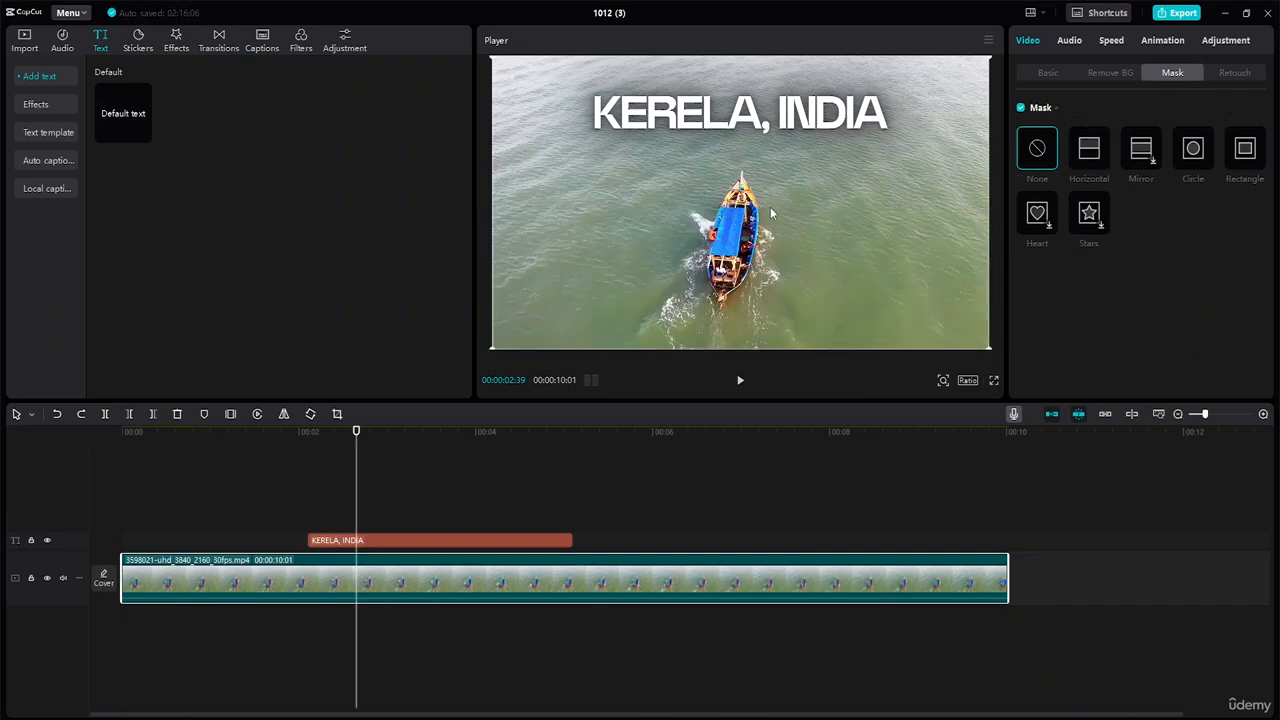
Convert the KERELA, INDIA title clip into a compound clip
{"action": "left_click", "coordinate": [442, 539]}
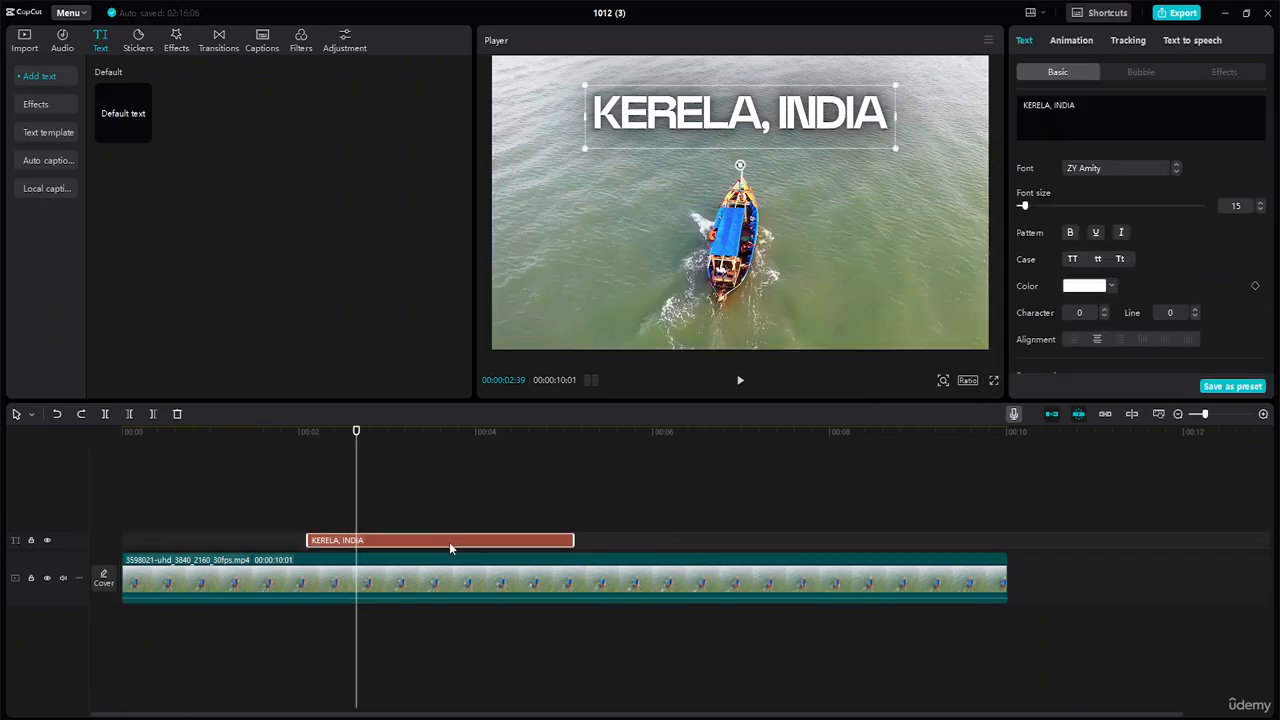
{"action": "right_click", "coordinate": [383, 540]}
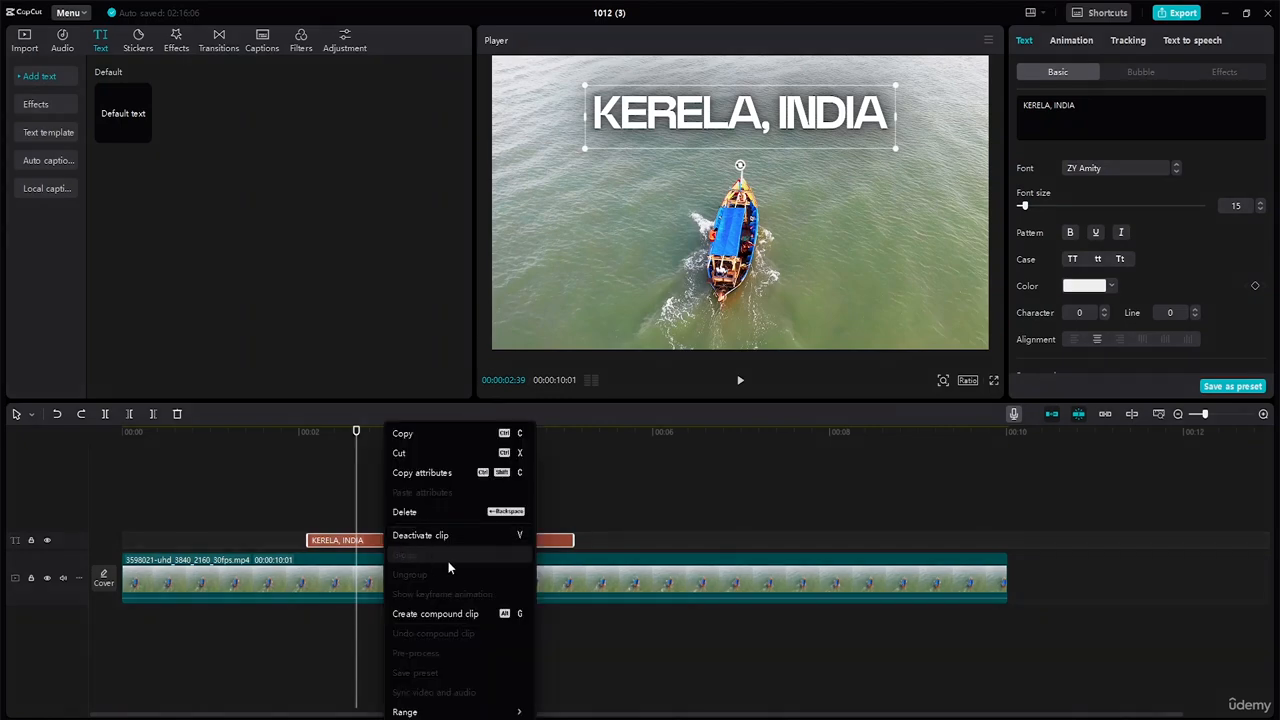
{"action": "left_click", "coordinate": [457, 613]}
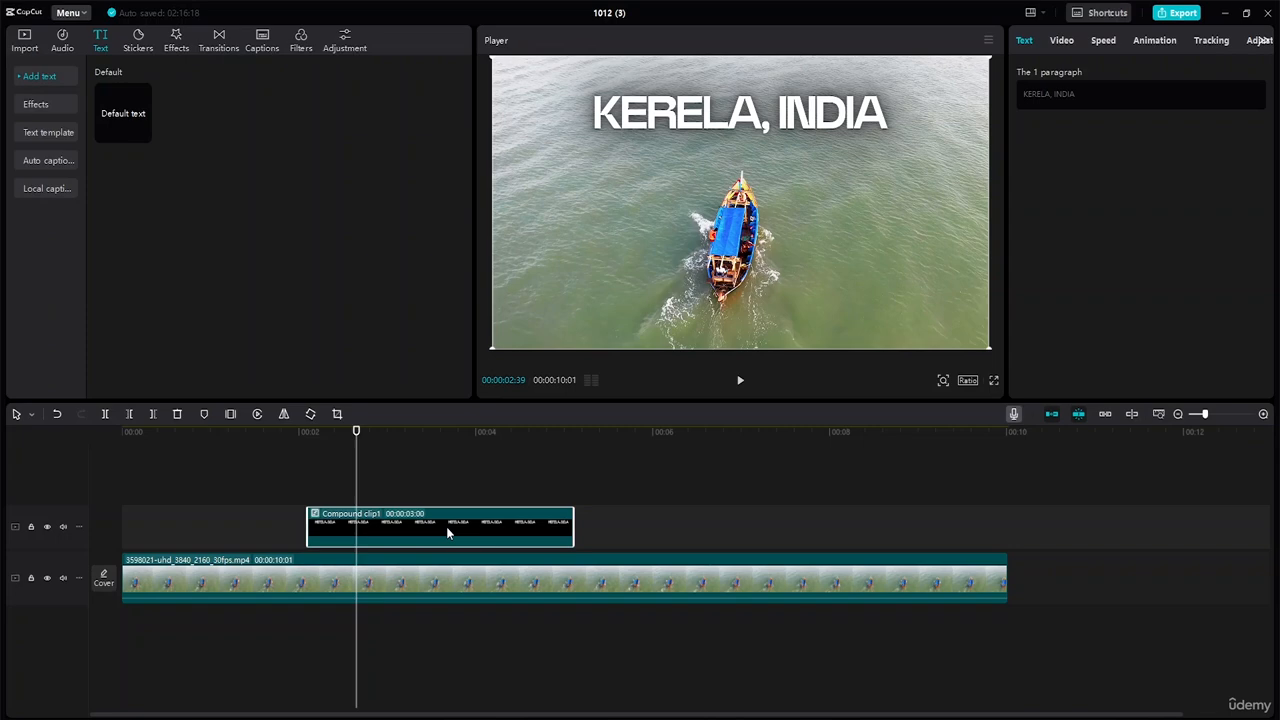
Add a Horizontal mask to the compound title clip, rotated to -289° and moved to about X 629, Y 250, hiding the text
{"action": "left_click", "coordinate": [1066, 45]}
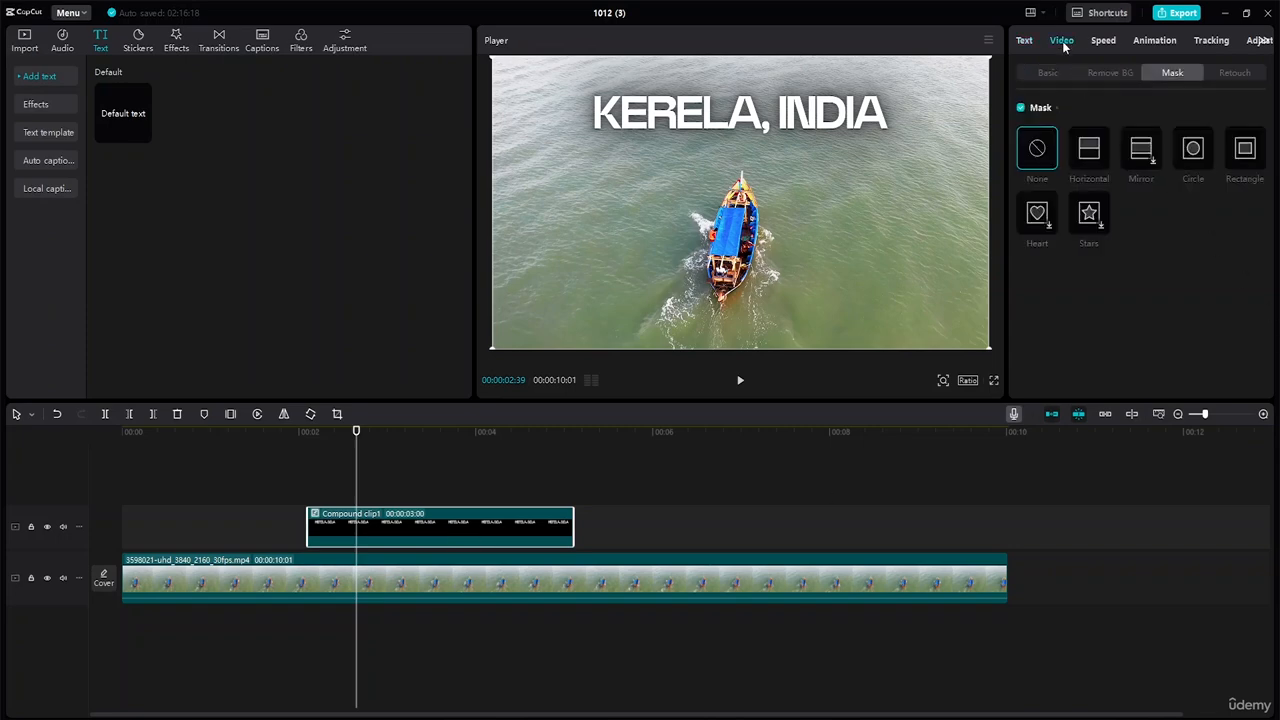
{"action": "left_click", "coordinate": [1095, 153]}
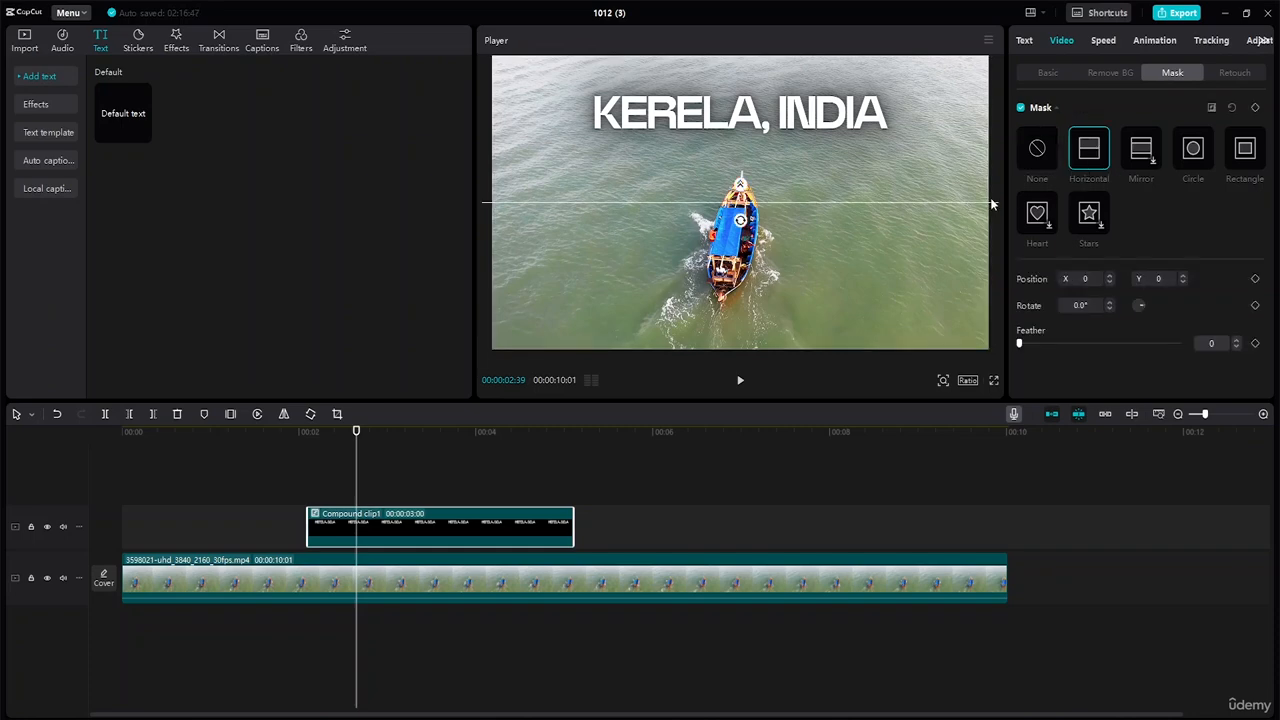
{"action": "left_click_drag", "start_coordinate": [742, 224], "coordinate": [683, 108]}
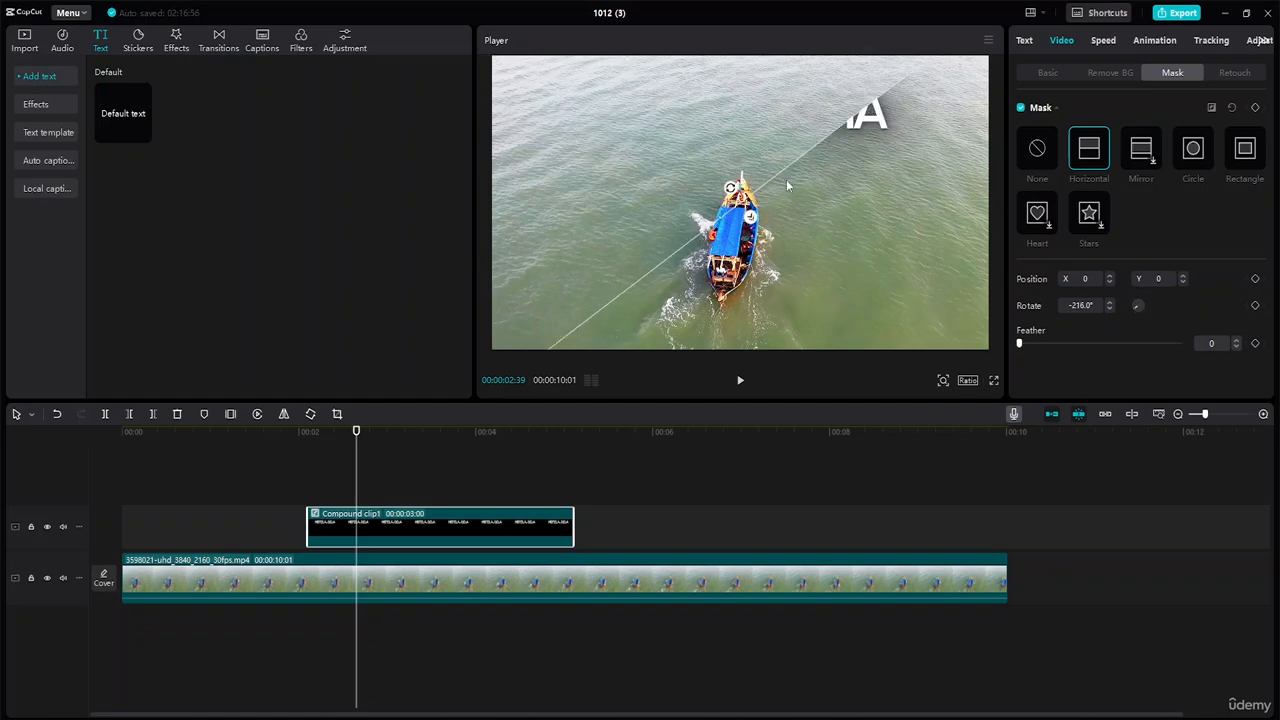
{"action": "left_click_drag", "start_coordinate": [731, 188], "coordinate": [894, 164]}
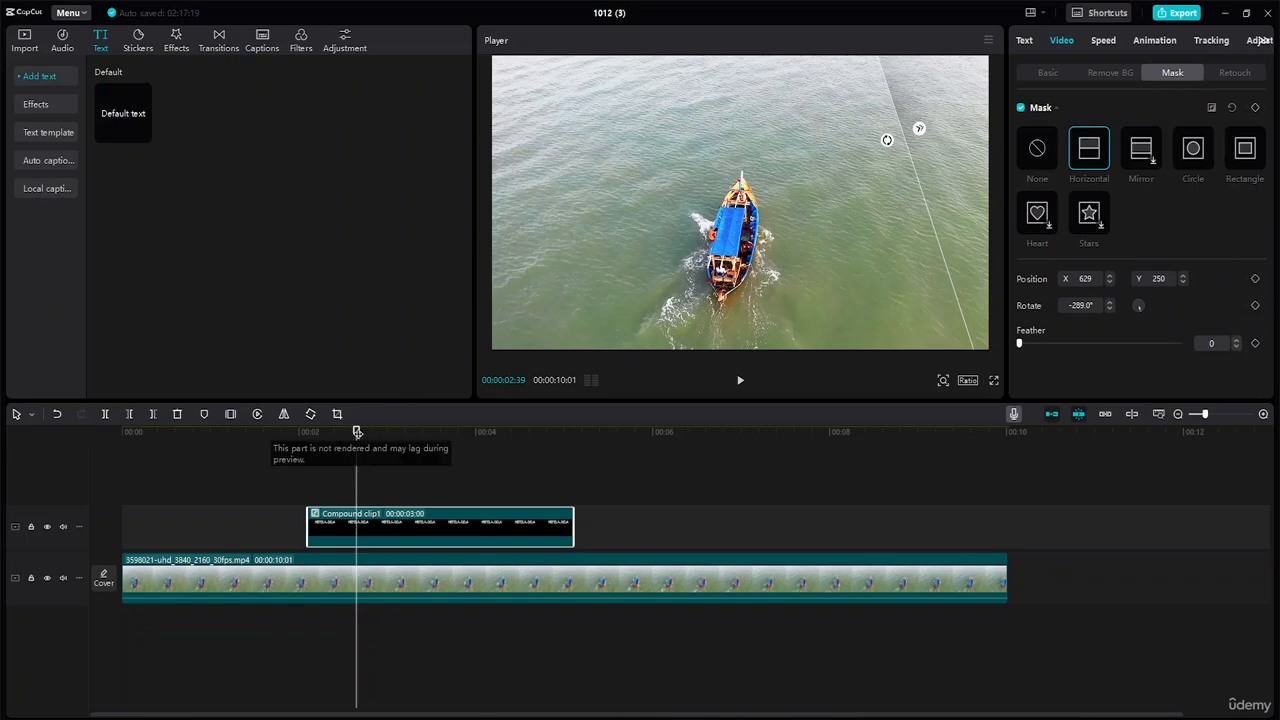
Keyframe the mask position at 00:00:02:06, then at 00:00:04:57 move the mask to about X -515, Y -36 to reveal the title
{"action": "left_click_drag", "start_coordinate": [356, 432], "coordinate": [307, 432]}
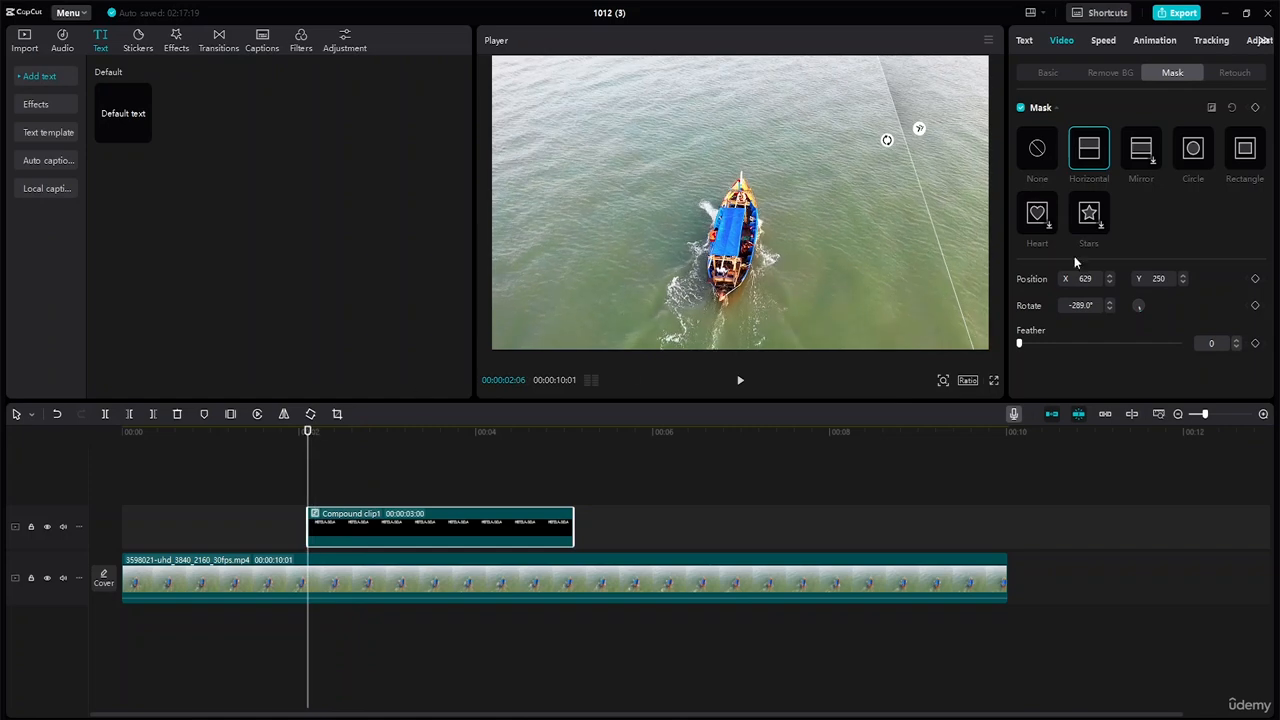
{"action": "left_click", "coordinate": [1256, 280]}
{"action": "left_click_drag", "start_coordinate": [309, 433], "coordinate": [559, 443]}
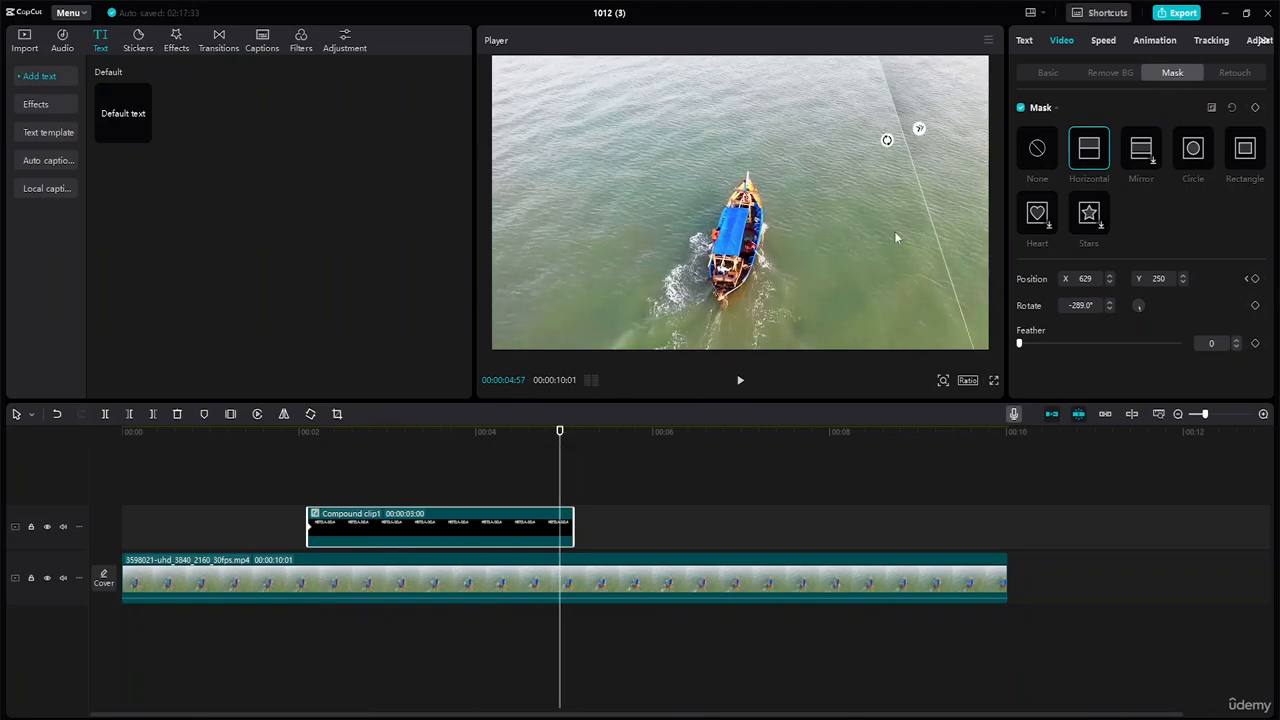
{"action": "left_click_drag", "start_coordinate": [924, 189], "coordinate": [612, 278]}
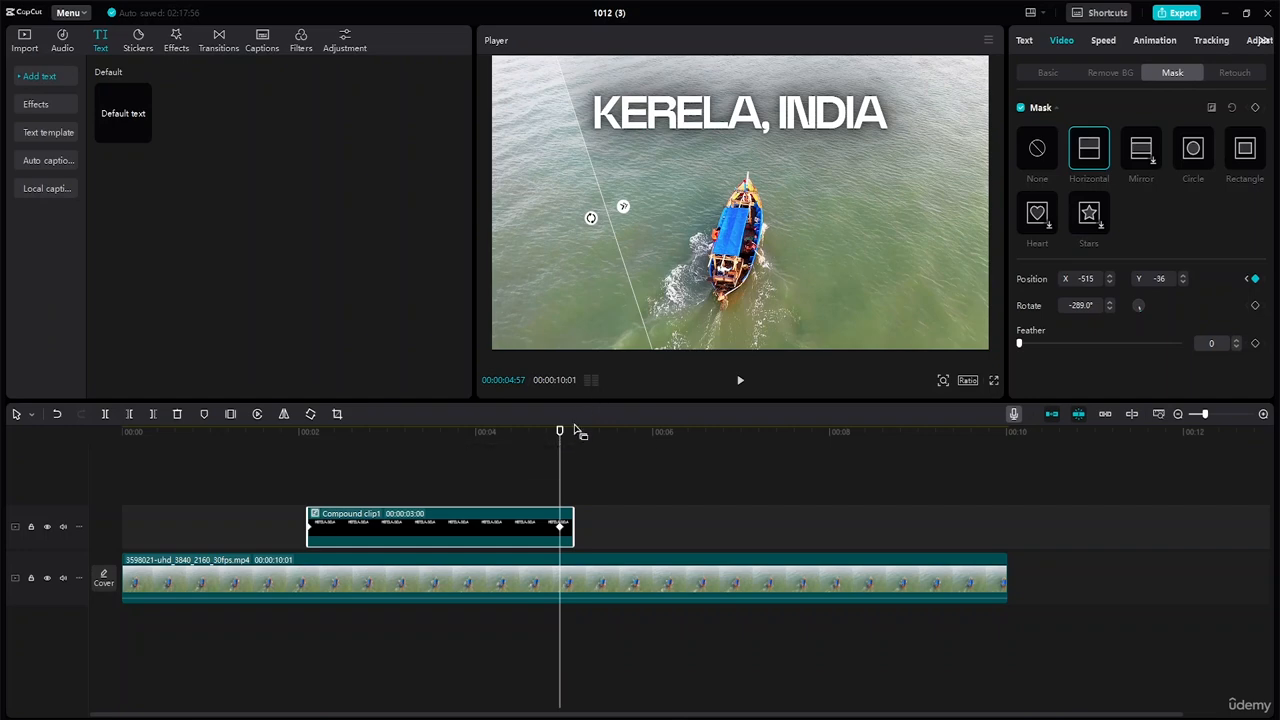
Play back the compound title clip to check the mask reveal
{"action": "left_click", "coordinate": [447, 432]}
{"action": "left_click", "coordinate": [204, 470]}
{"action": "key", "text": "space"}
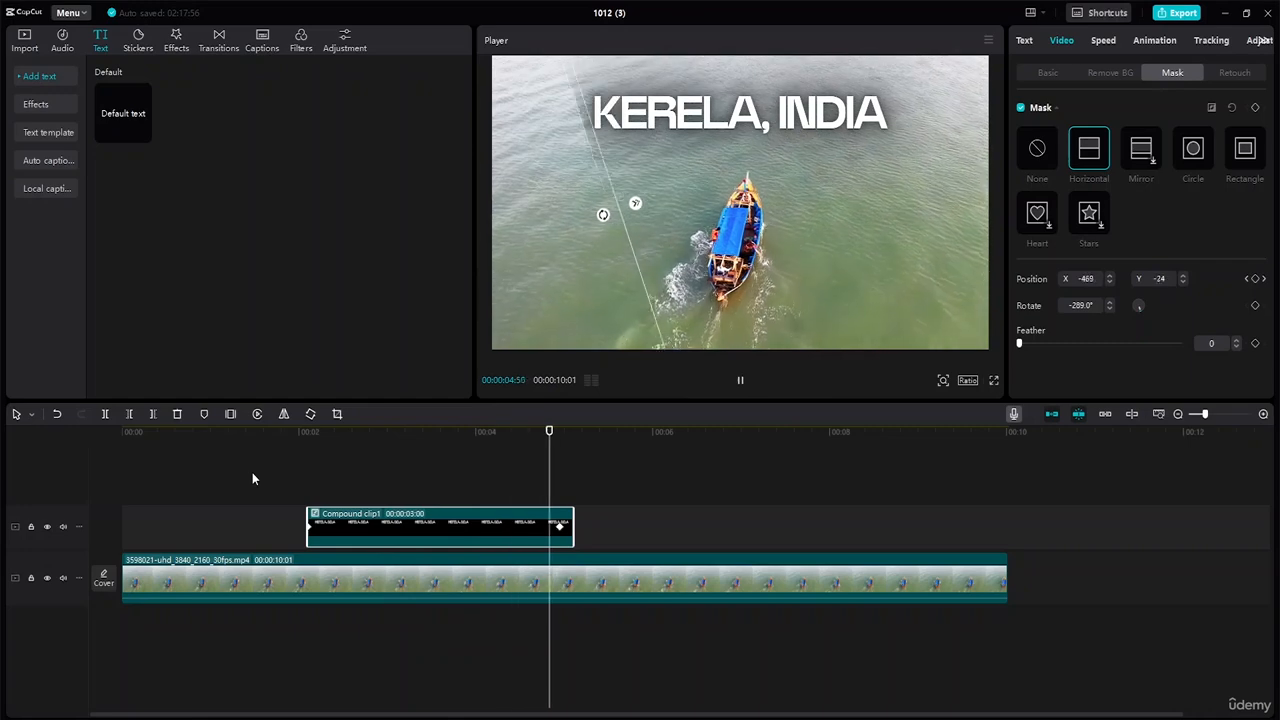
{"action": "key", "text": "space"}
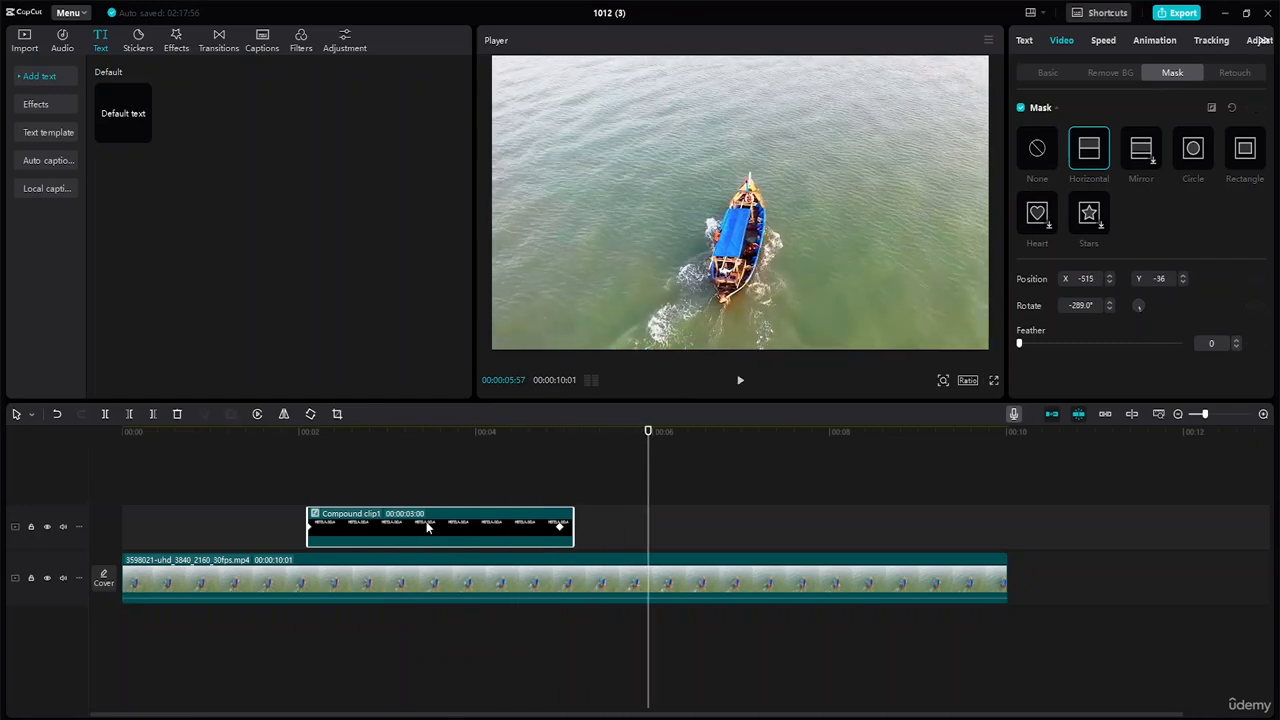
Shift the second mask keyframe slightly later, to about 00:00:05:00, and preview the reveal from before the title
{"action": "left_click", "coordinate": [560, 533]}
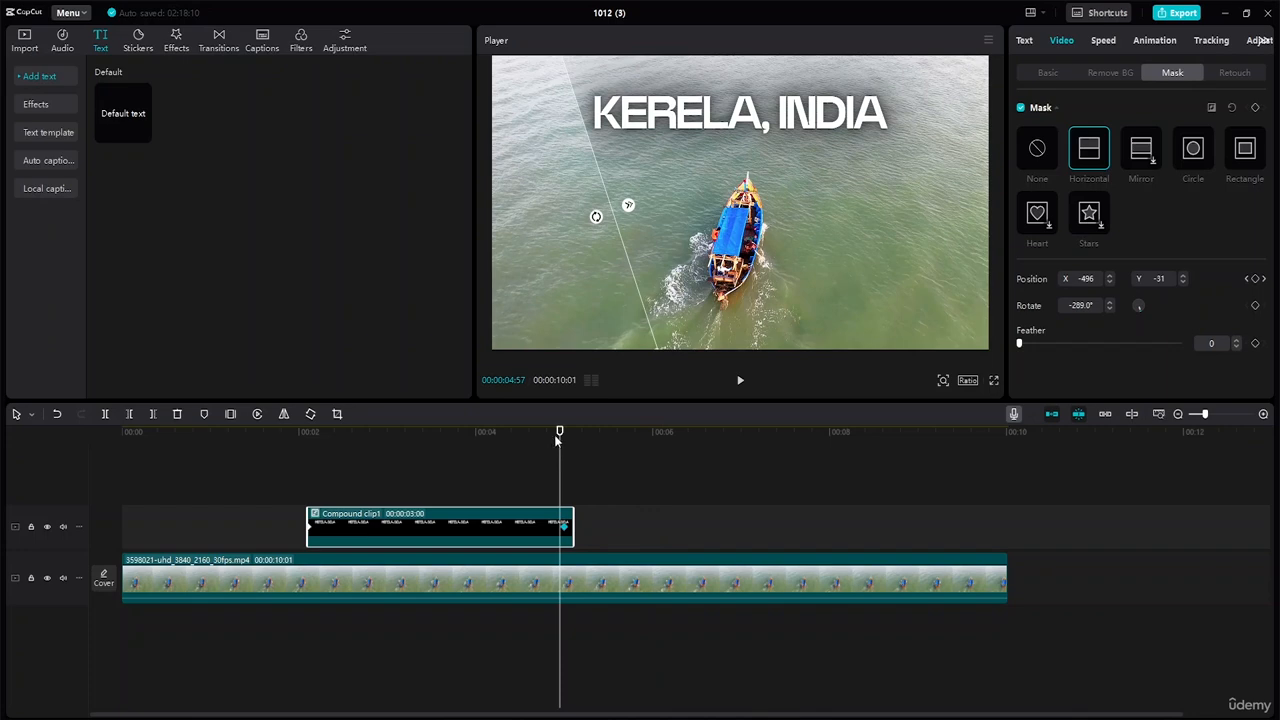
{"action": "left_click_drag", "start_coordinate": [557, 440], "coordinate": [265, 445]}
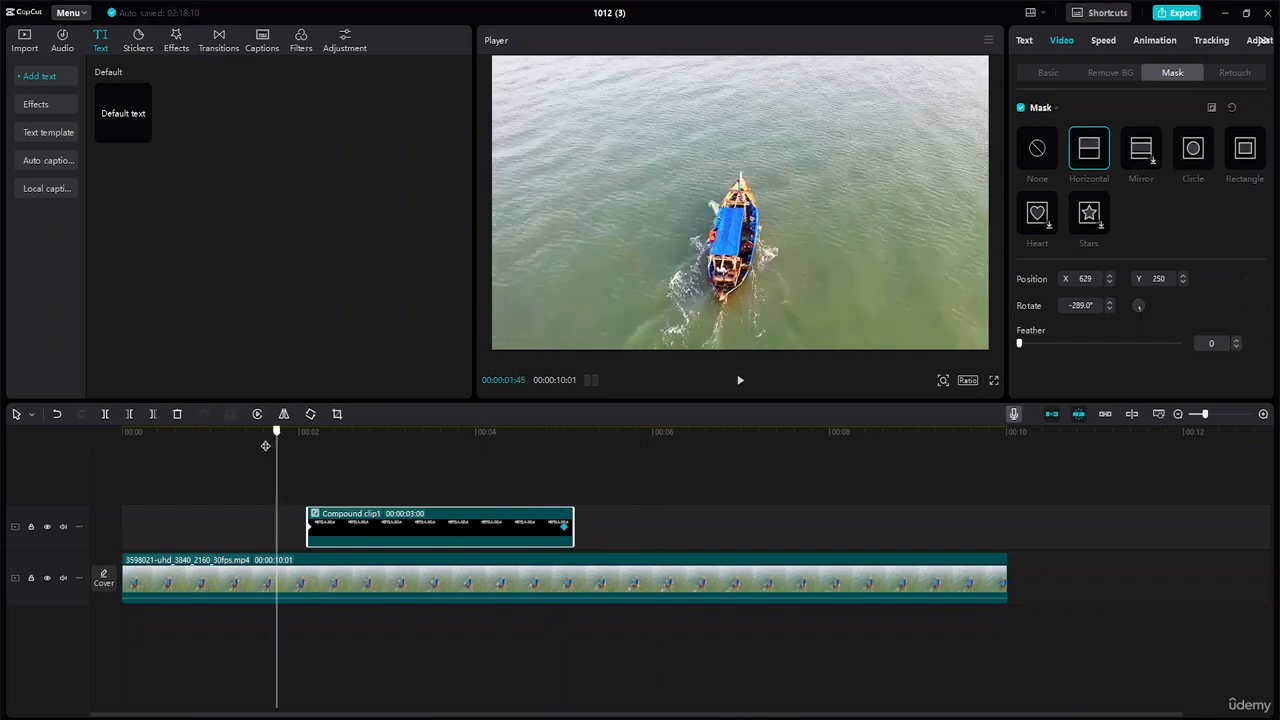
{"action": "key", "text": "space"}
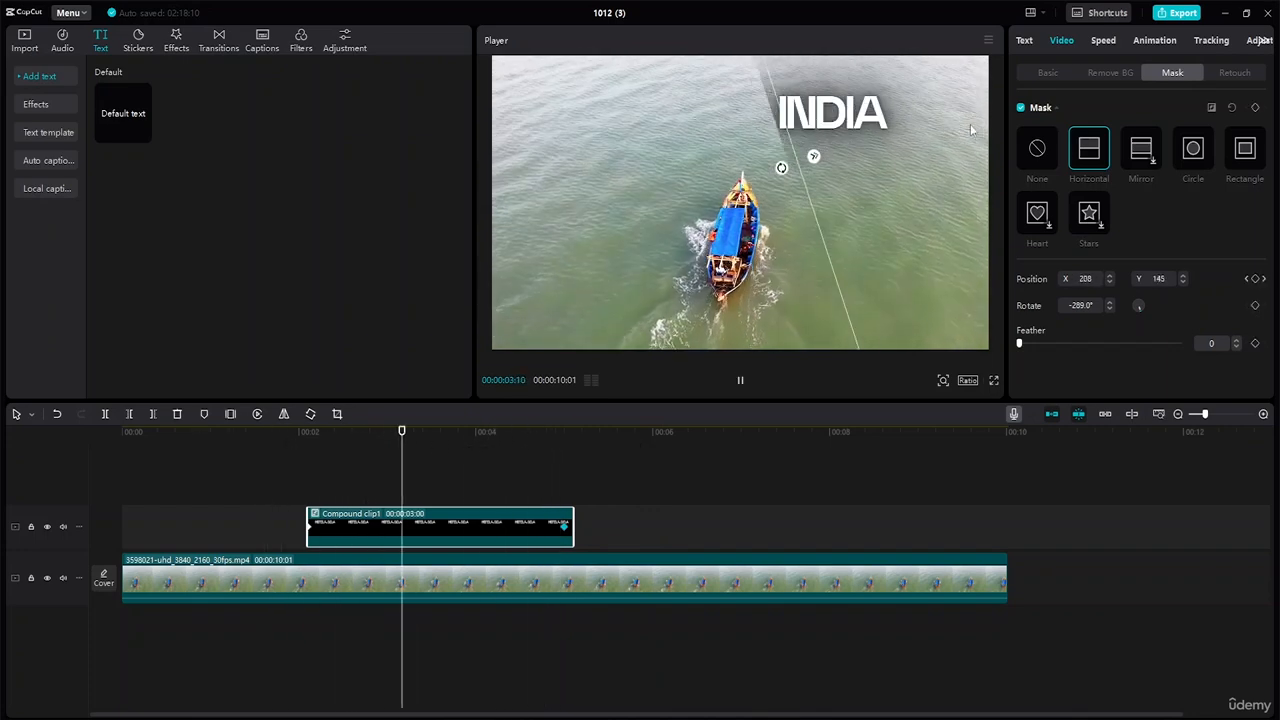
{"action": "key", "text": "space"}
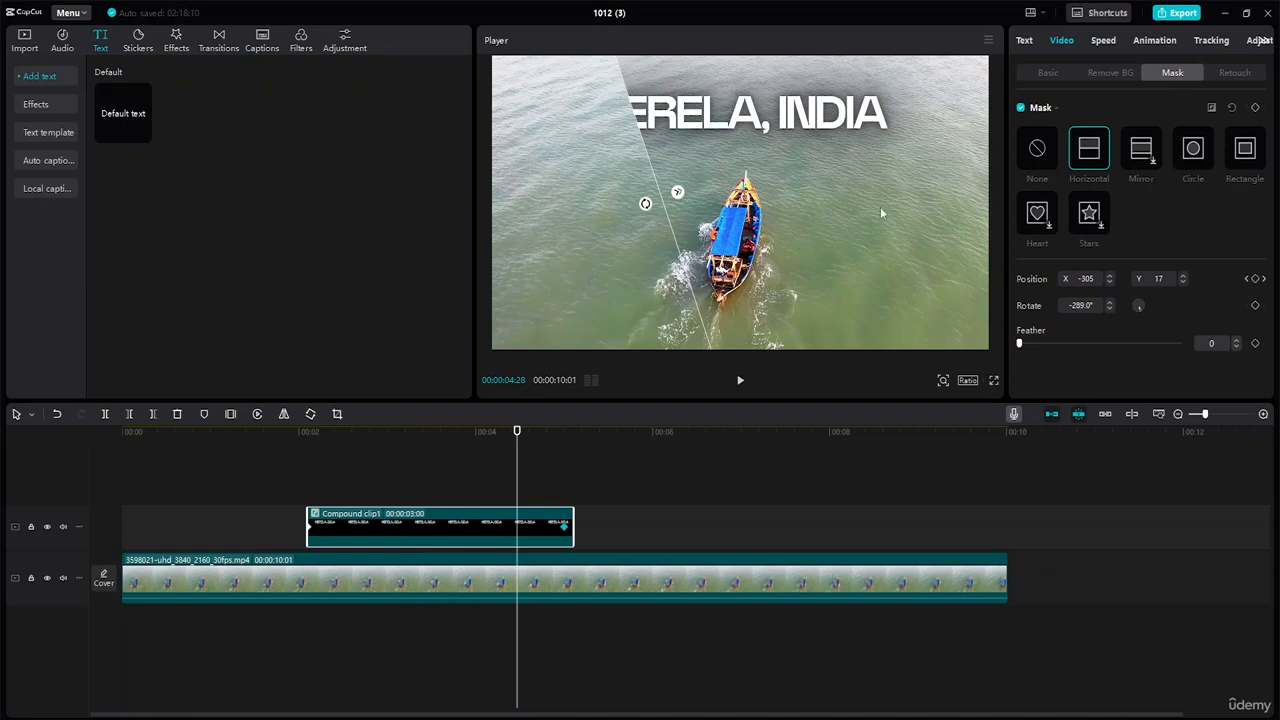
Delete the mask position keyframe near the end of the compound title clip
{"action": "left_click", "coordinate": [566, 527]}
{"action": "left_click_drag", "start_coordinate": [591, 218], "coordinate": [886, 140]}
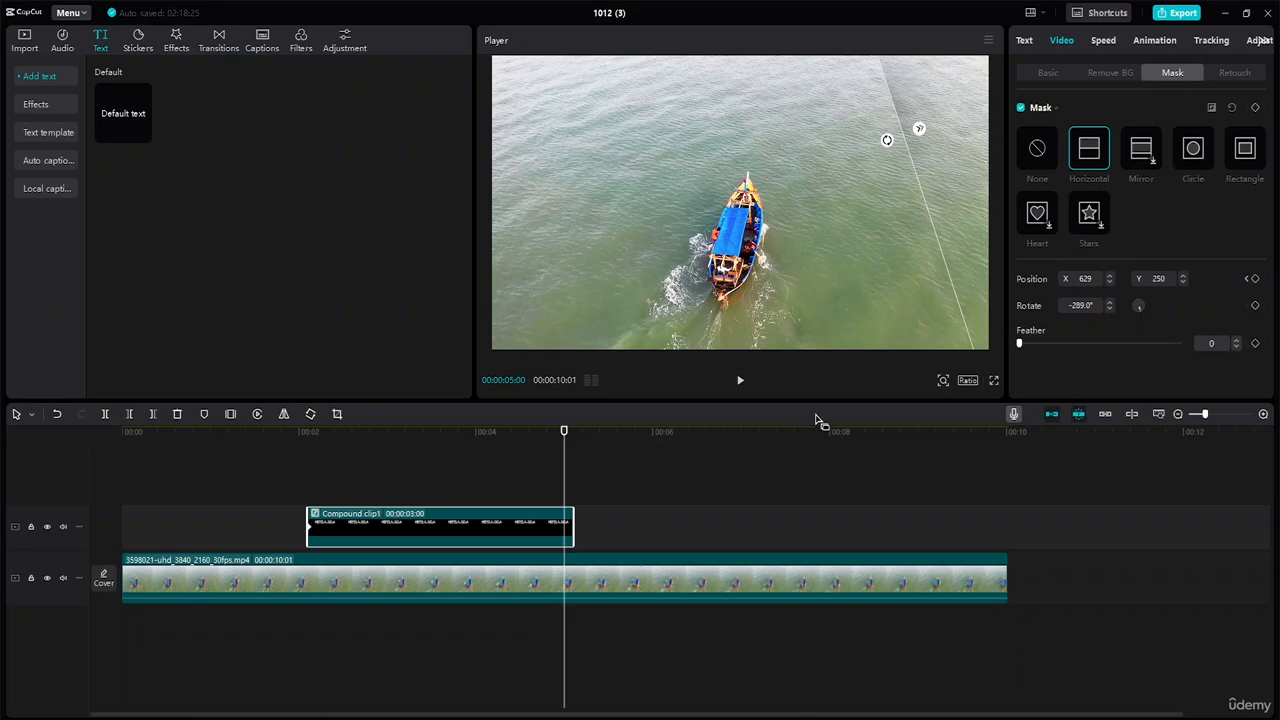
Replace the title's mask with a Mirror mask of size 247, rotated 63°, positioned at about X 884, Y 23
{"action": "left_click", "coordinate": [1149, 158]}
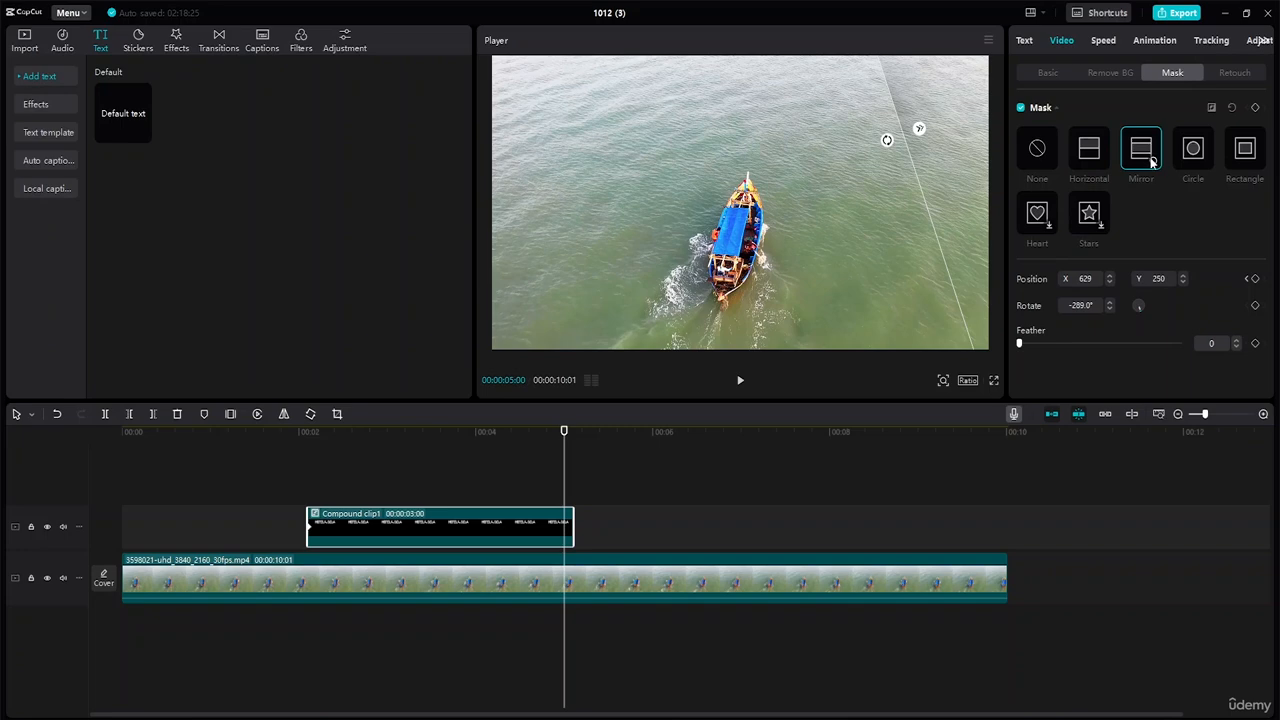
{"action": "left_click", "coordinate": [1149, 160]}
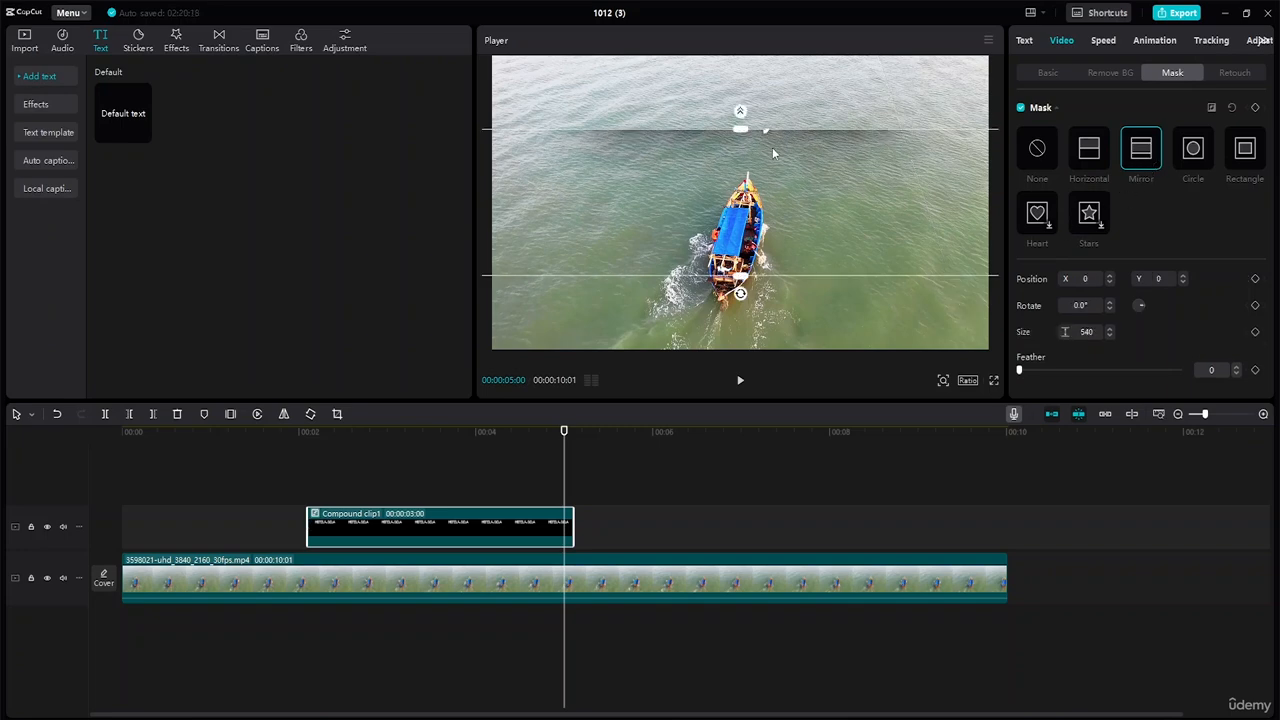
{"action": "left_click_drag", "start_coordinate": [741, 129], "coordinate": [750, 187]}
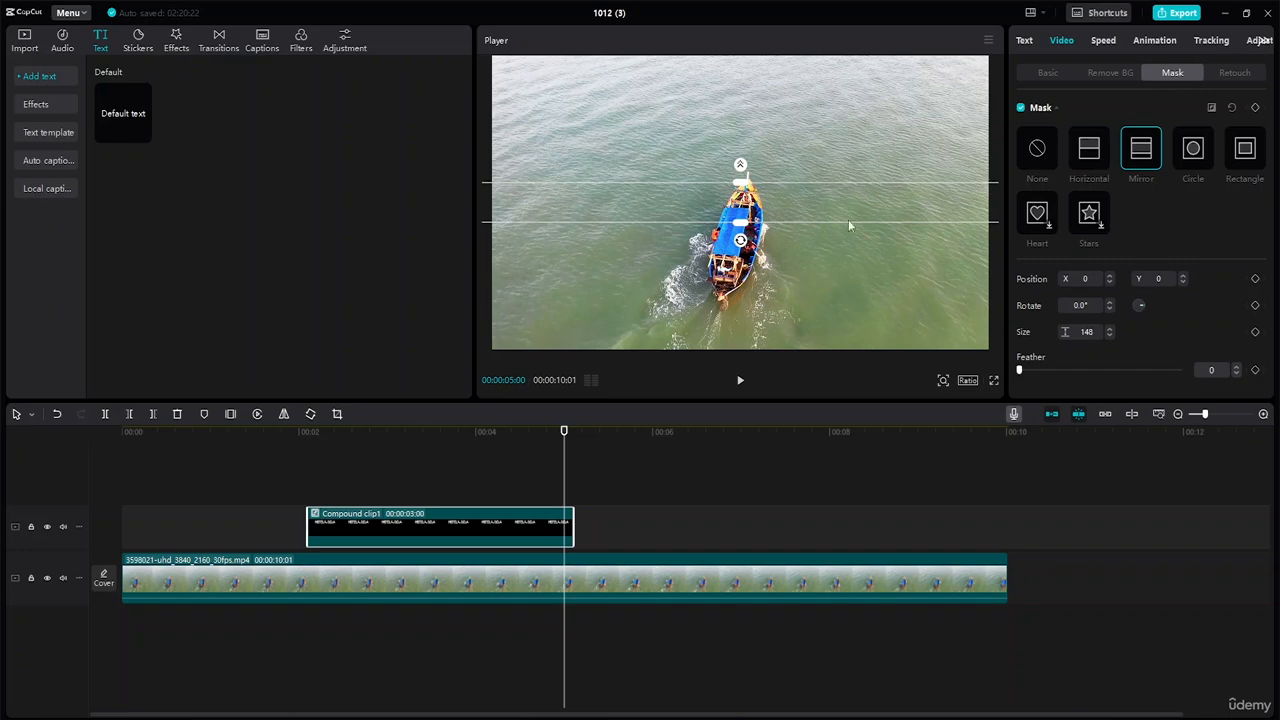
{"action": "left_click_drag", "start_coordinate": [740, 240], "coordinate": [960, 198]}
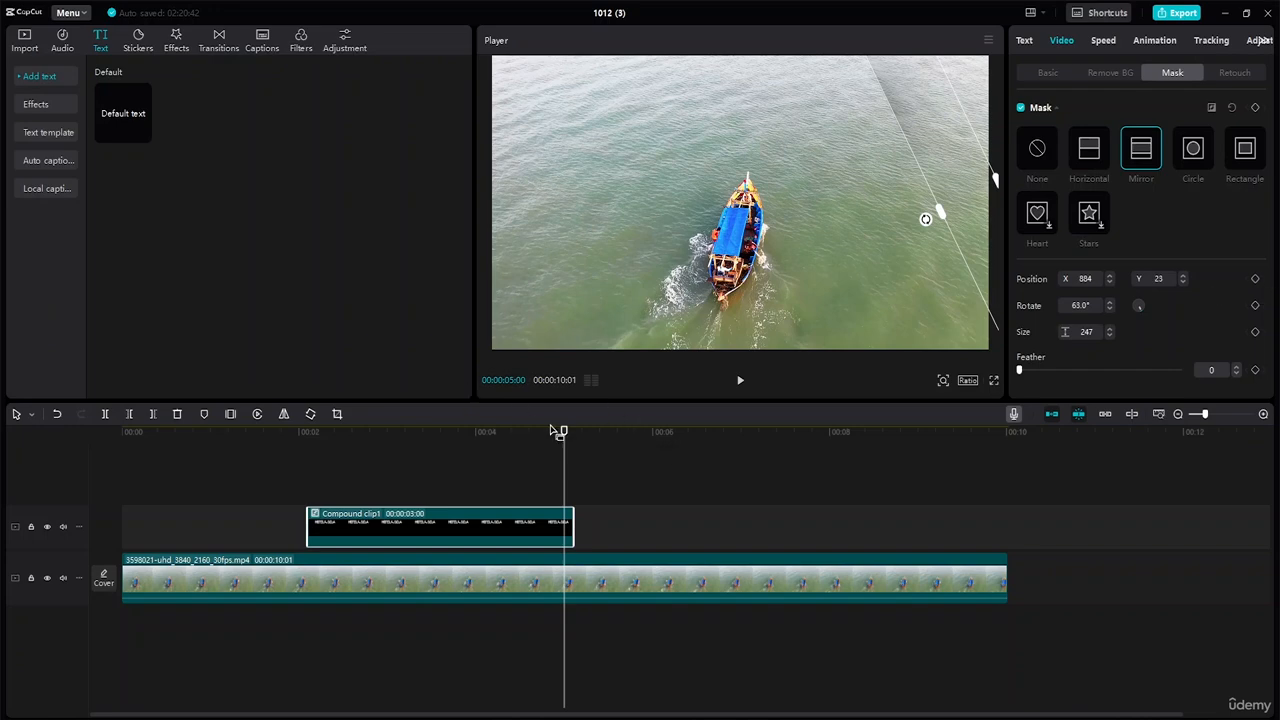
Keyframe the mirror mask's position at 00:00:02:06, and at 00:00:05:03 move the mask to about X -392, Y -376
{"action": "left_click_drag", "start_coordinate": [563, 433], "coordinate": [310, 436]}
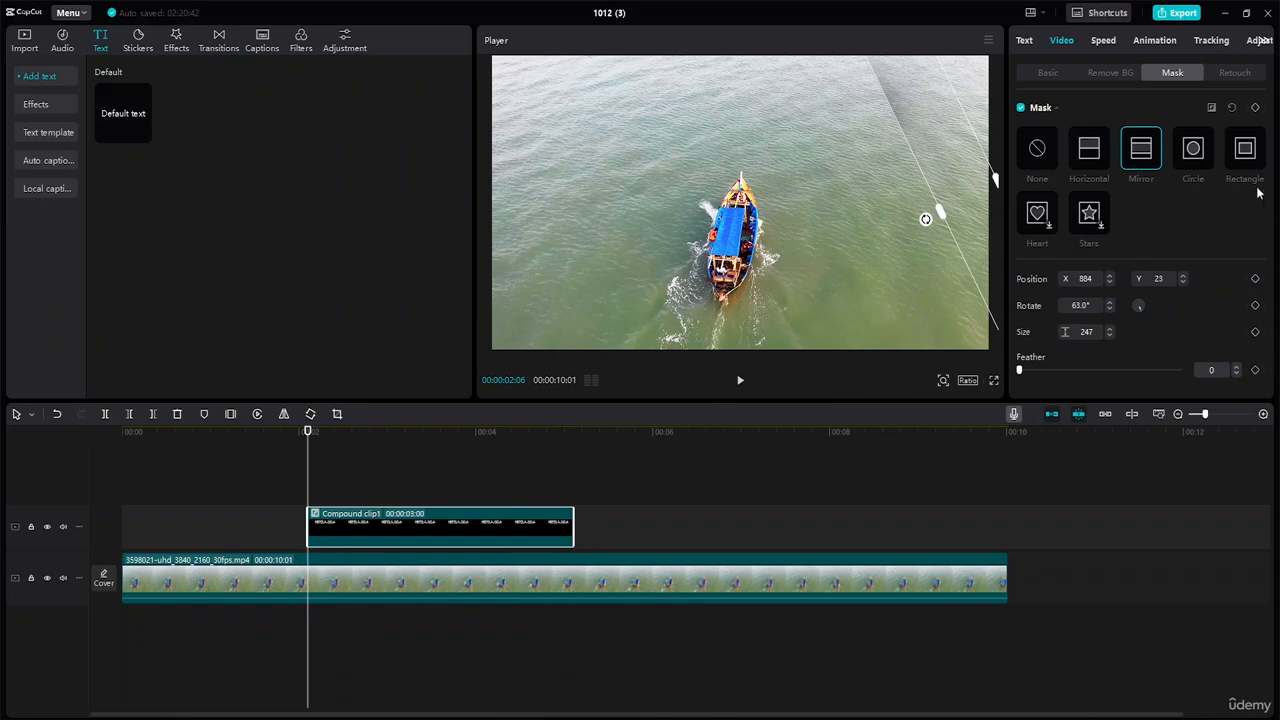
{"action": "left_click", "coordinate": [1256, 280]}
{"action": "left_click_drag", "start_coordinate": [308, 433], "coordinate": [573, 433]}
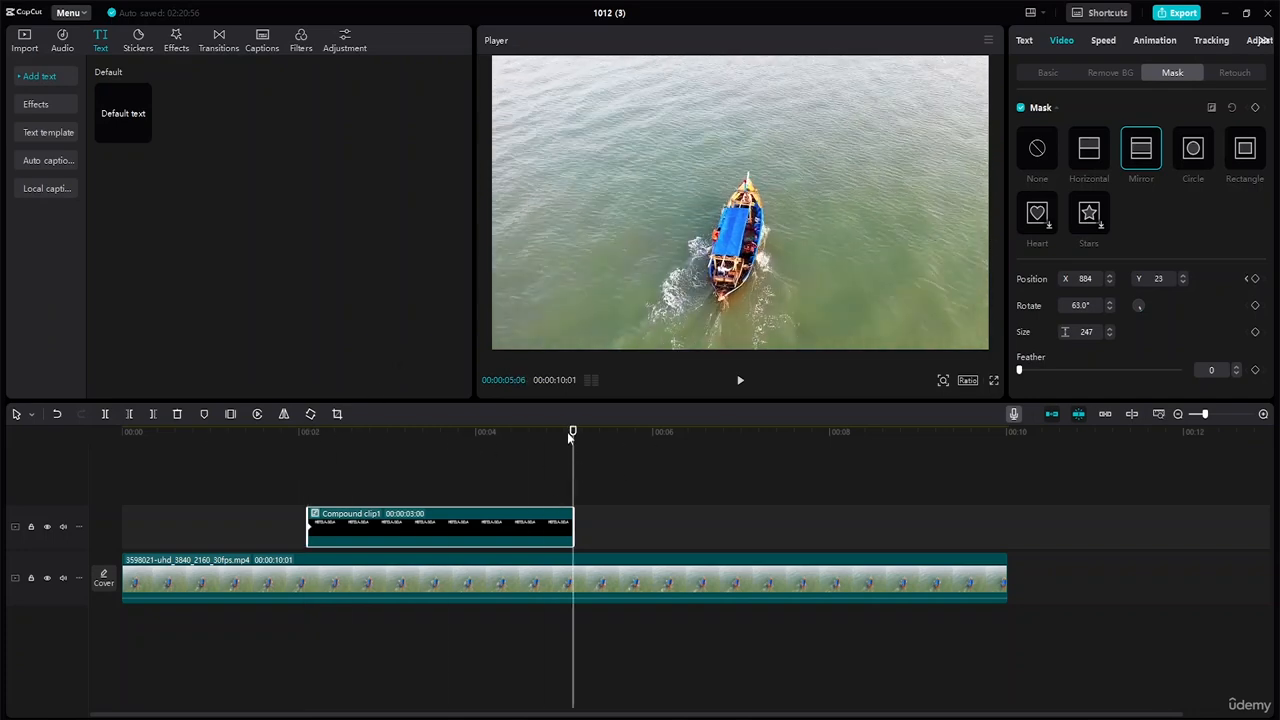
{"action": "left_click_drag", "start_coordinate": [574, 433], "coordinate": [568, 433]}
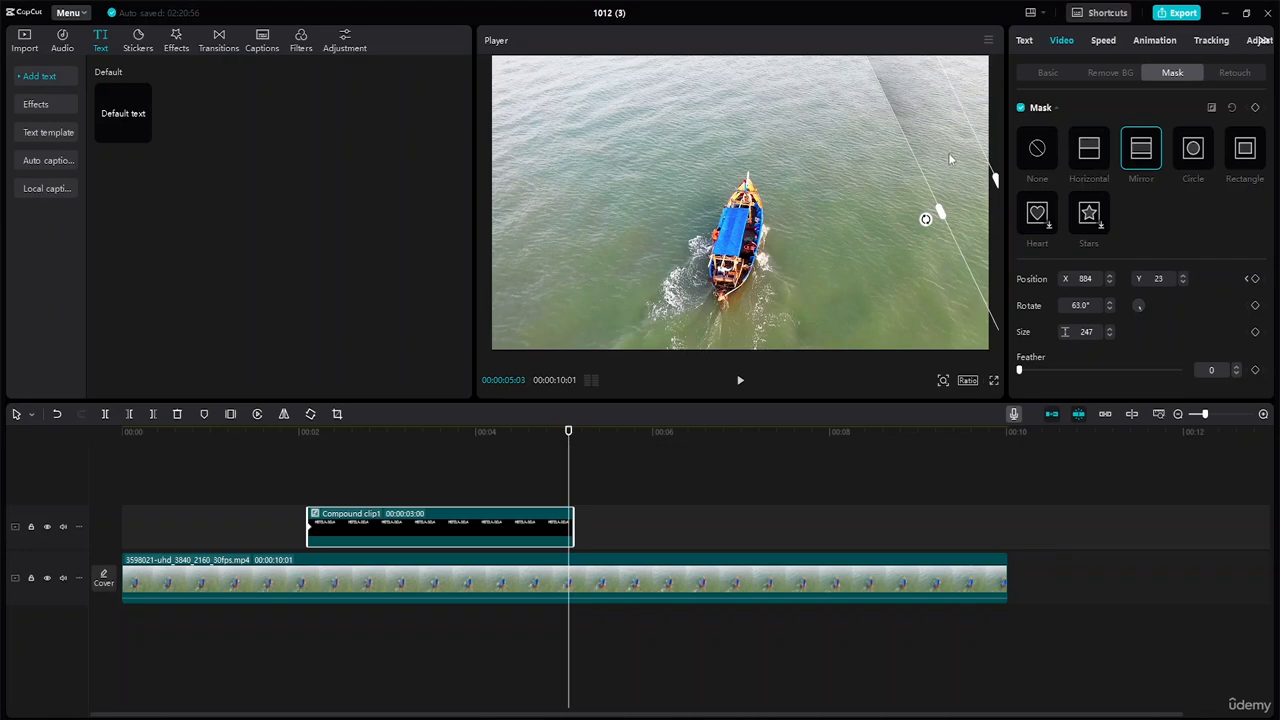
{"action": "left_click_drag", "start_coordinate": [948, 153], "coordinate": [618, 262]}
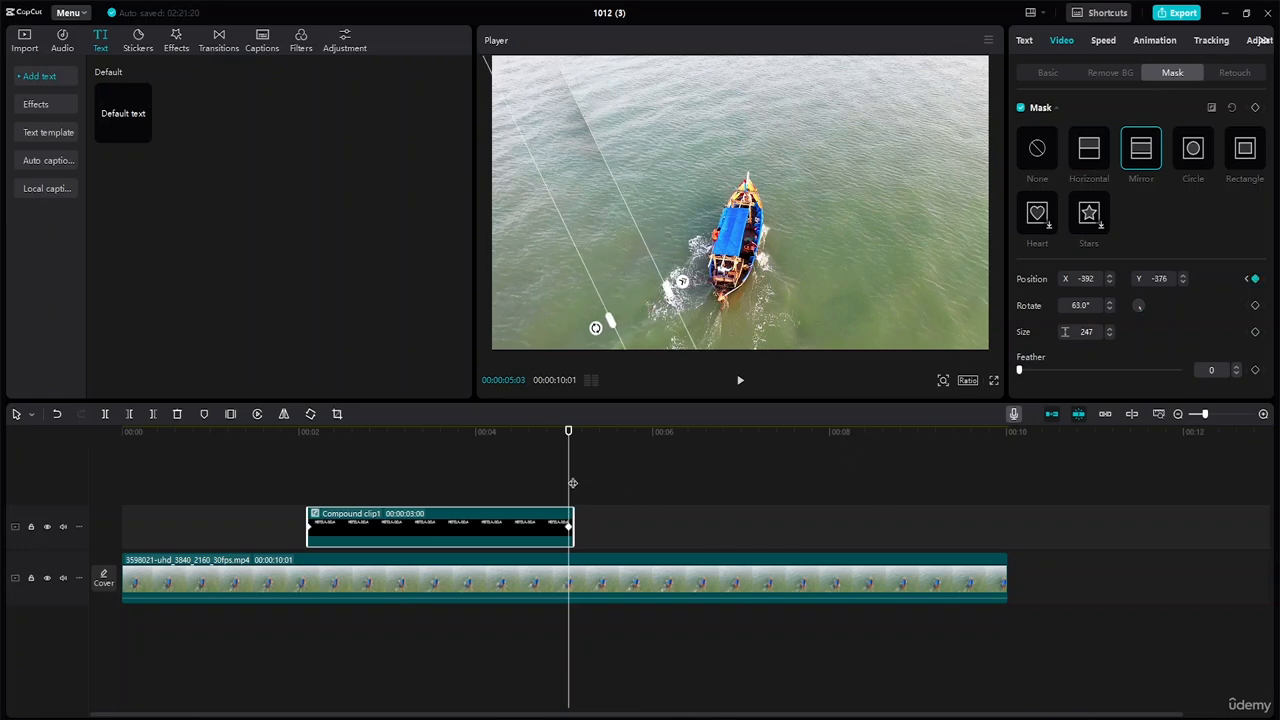
Preview the mirror mask sweep and widen the mask to a size of about 385
{"action": "left_click_drag", "start_coordinate": [567, 433], "coordinate": [227, 450]}
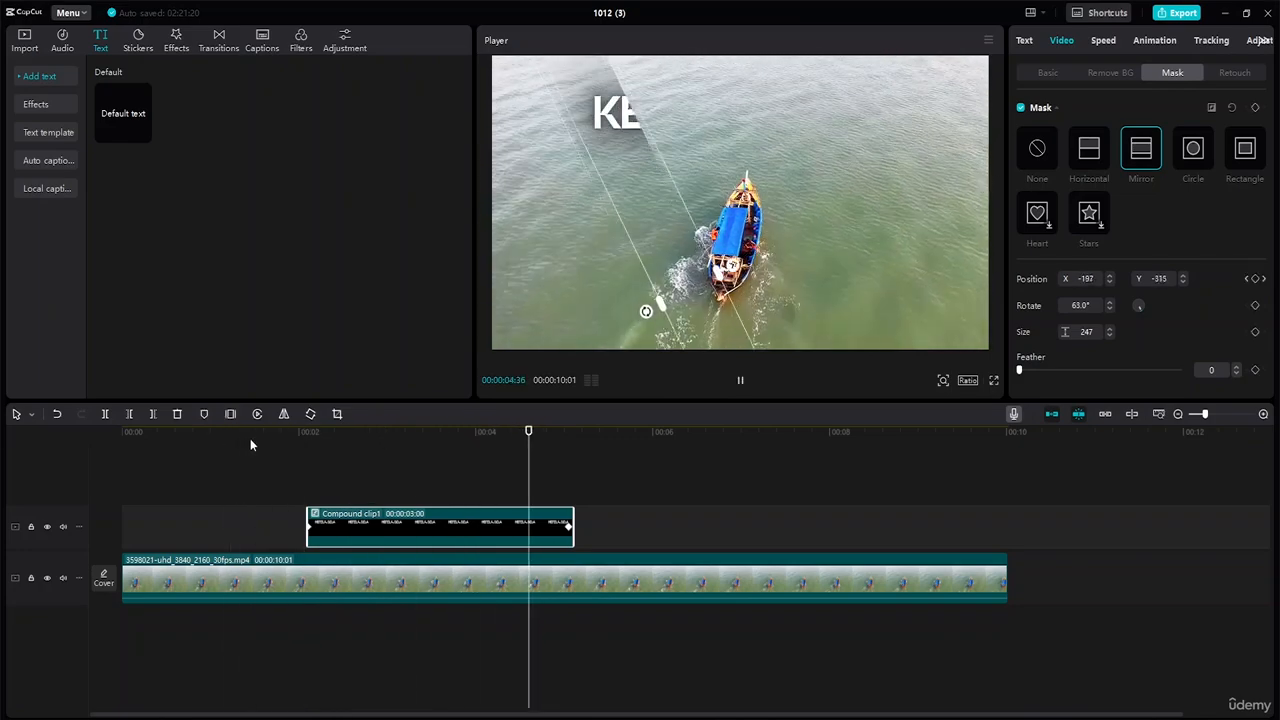
{"action": "key", "text": "space"}
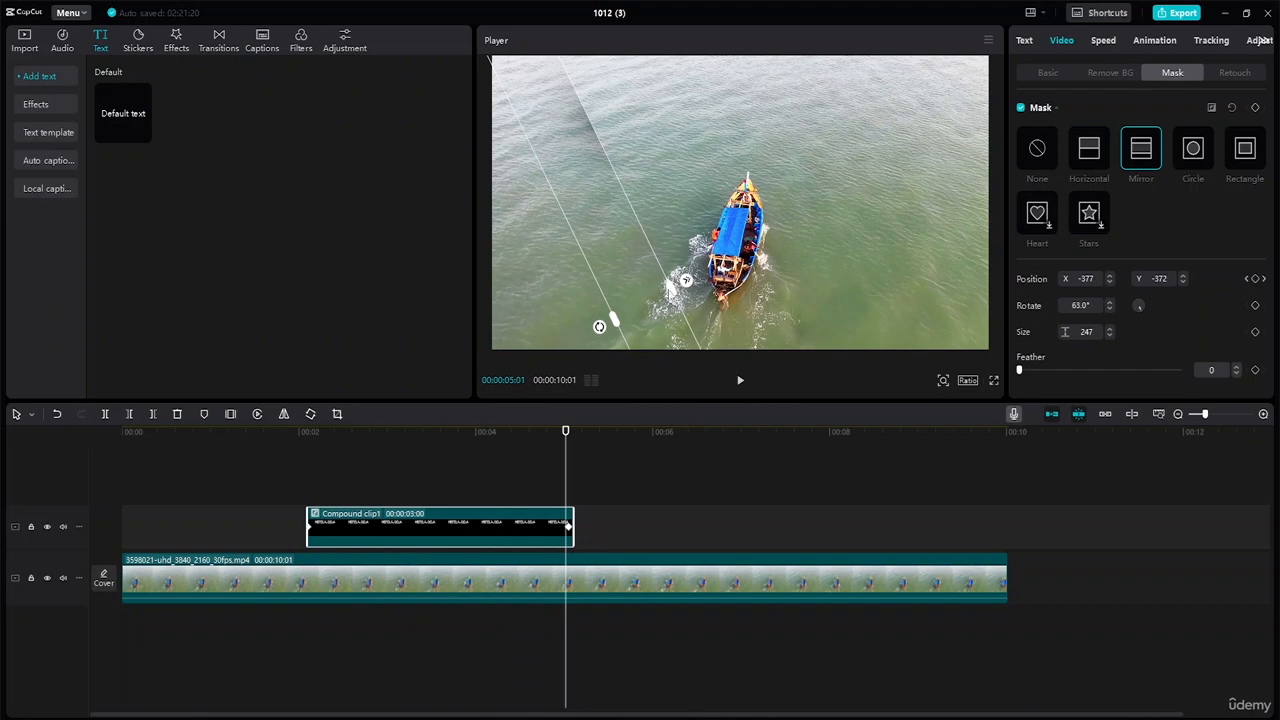
{"action": "left_click_drag", "start_coordinate": [672, 290], "coordinate": [694, 296]}
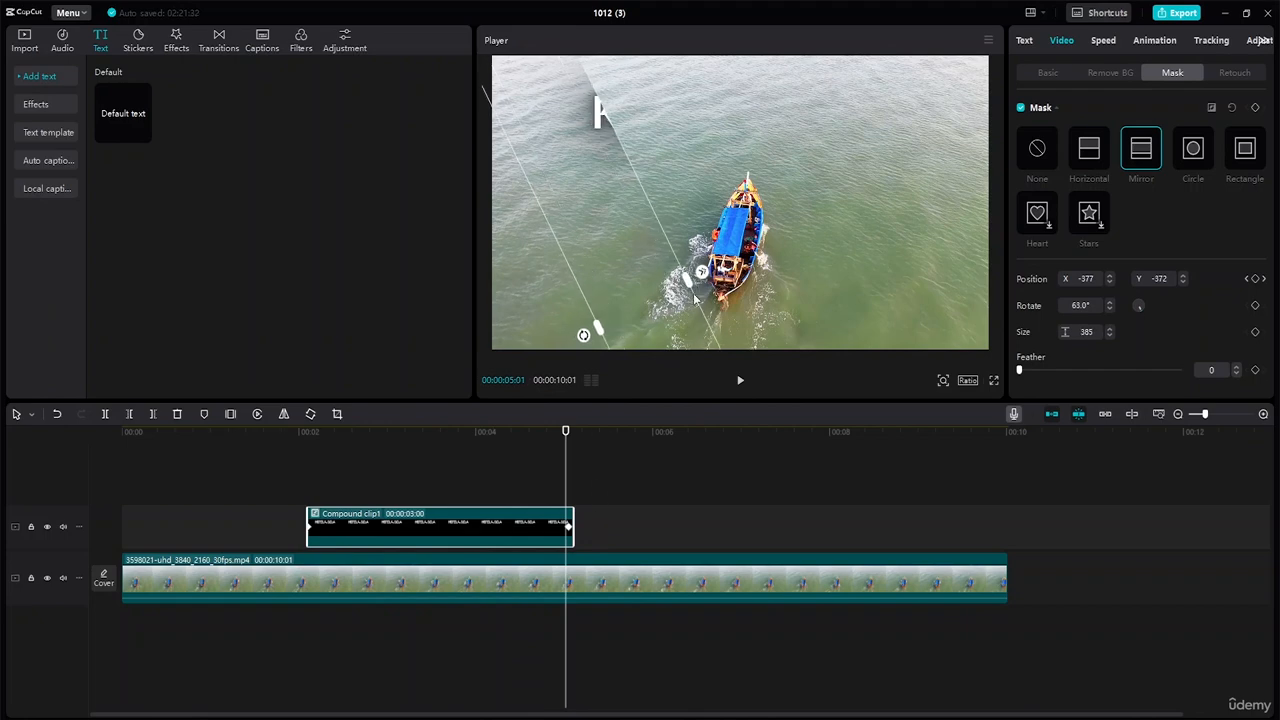
Play back the widened mirror mask sweep twice from near the start of the video
{"action": "left_click_drag", "start_coordinate": [566, 433], "coordinate": [126, 422]}
{"action": "key", "text": "space"}
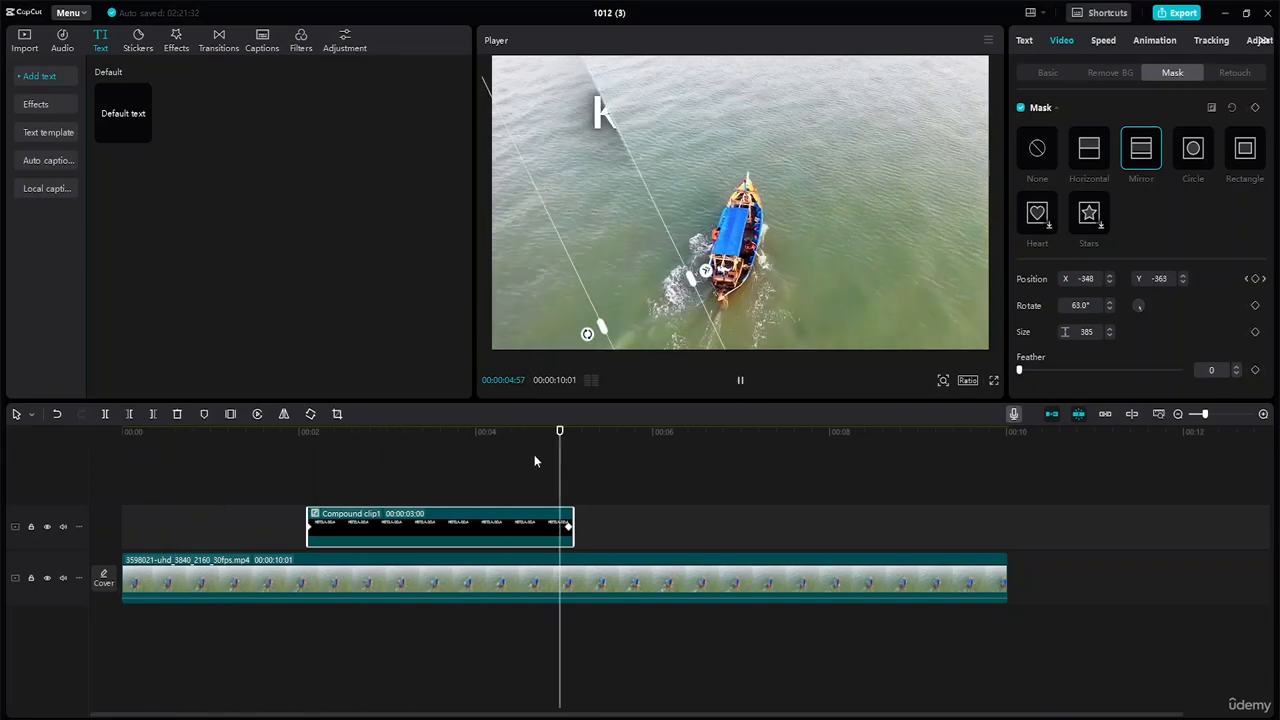
{"action": "key", "text": "space"}
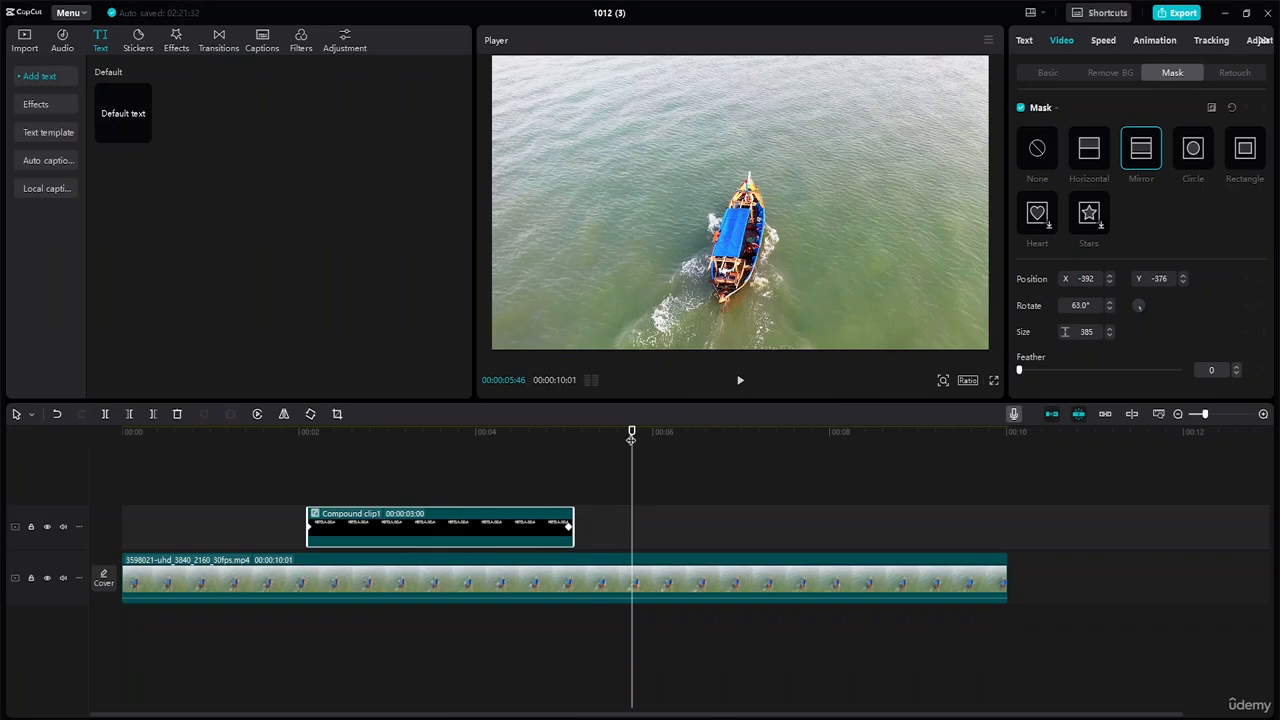
{"action": "left_click_drag", "start_coordinate": [631, 434], "coordinate": [140, 460]}
{"action": "key", "text": "space"}
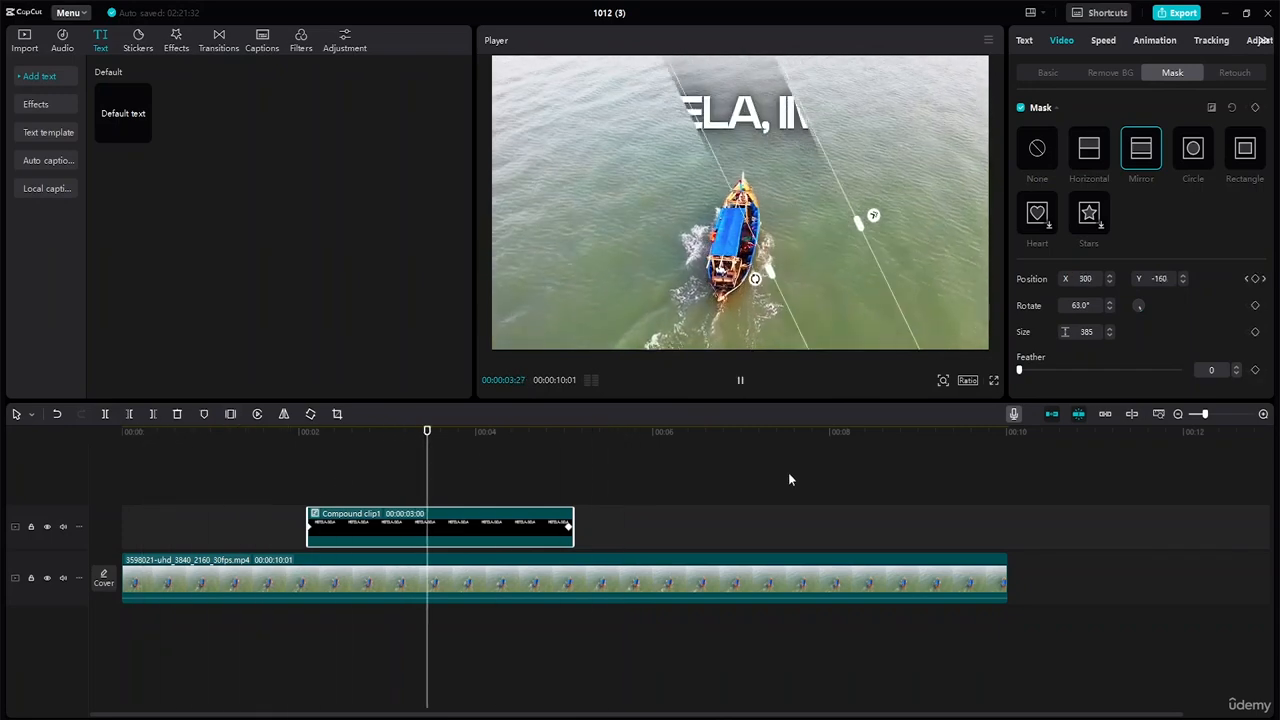
{"action": "key", "text": "space"}
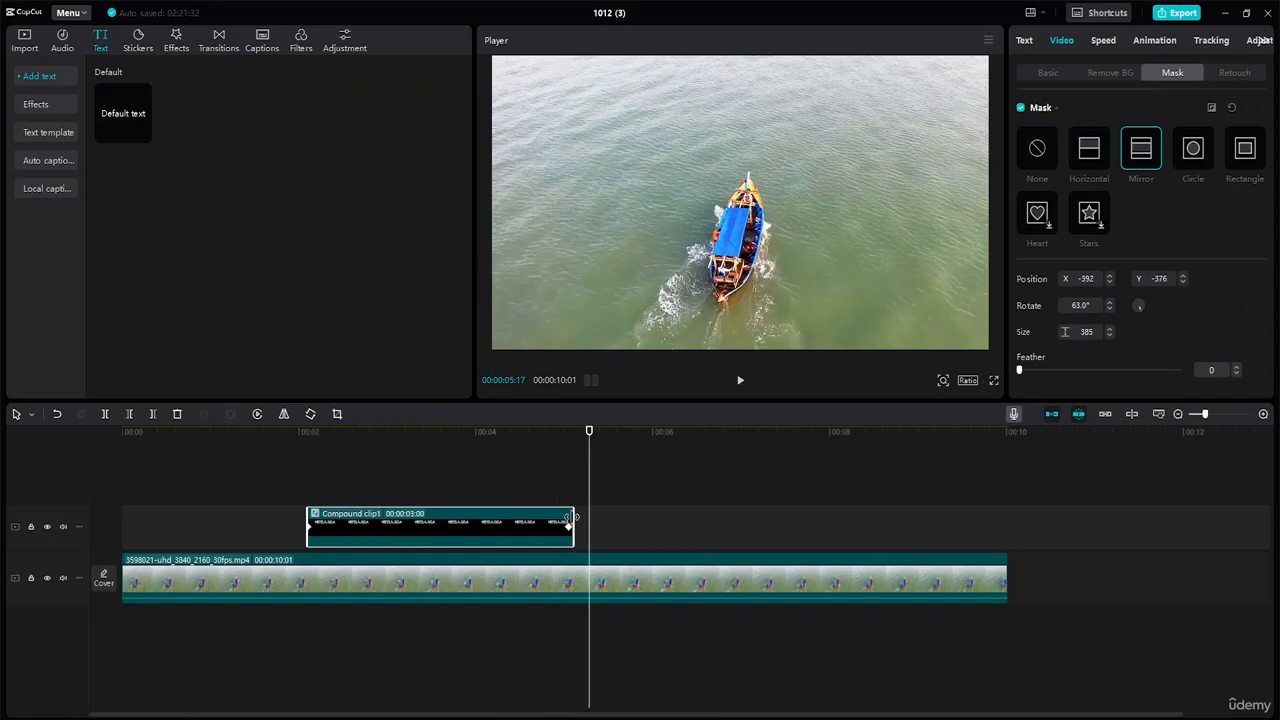
Try to shift the first mask position keyframe slightly earlier on the compound title clip
{"action": "left_click", "coordinate": [308, 527]}
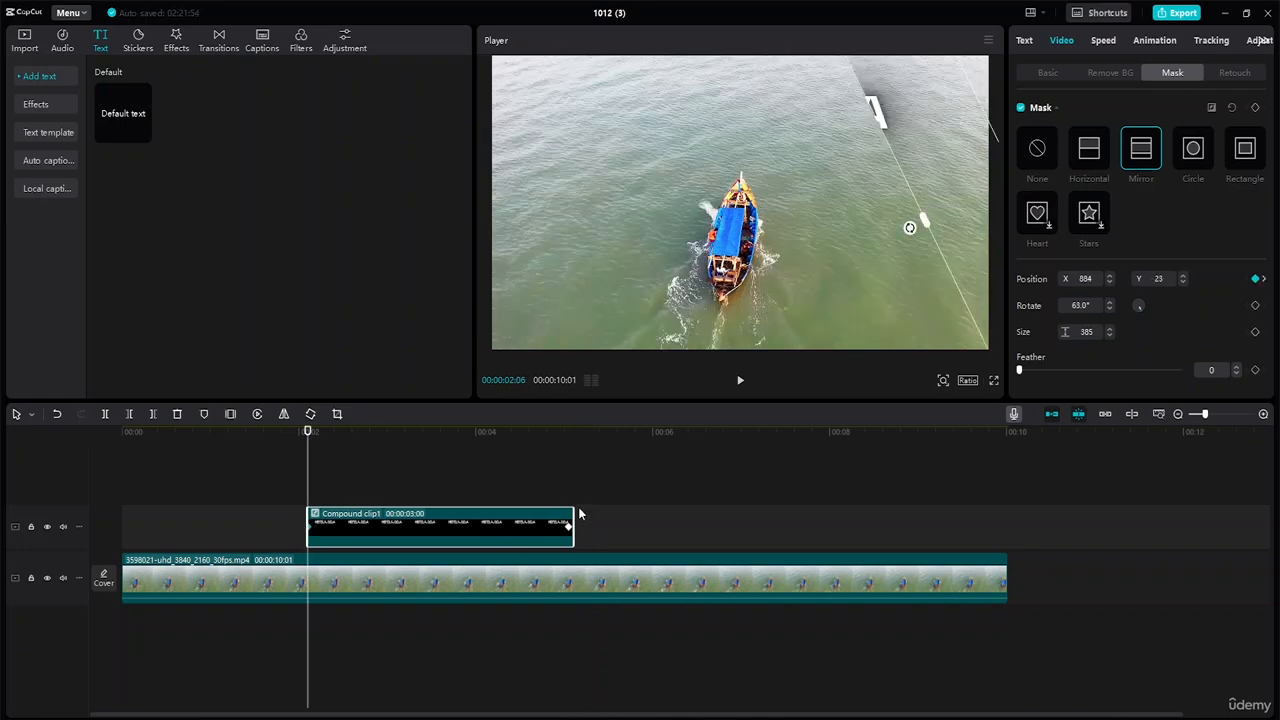
{"action": "left_click_drag", "start_coordinate": [307, 532], "coordinate": [298, 530]}
{"action": "mouse_move", "coordinate": [311, 527]}
{"action": "left_mouse_down"}
{"action": "mouse_move", "coordinate": [327, 528]}
{"action": "mouse_move", "coordinate": [301, 527]}
{"action": "left_mouse_up"}
{"action": "left_click", "coordinate": [689, 470]}
{"action": "left_click", "coordinate": [540, 532]}
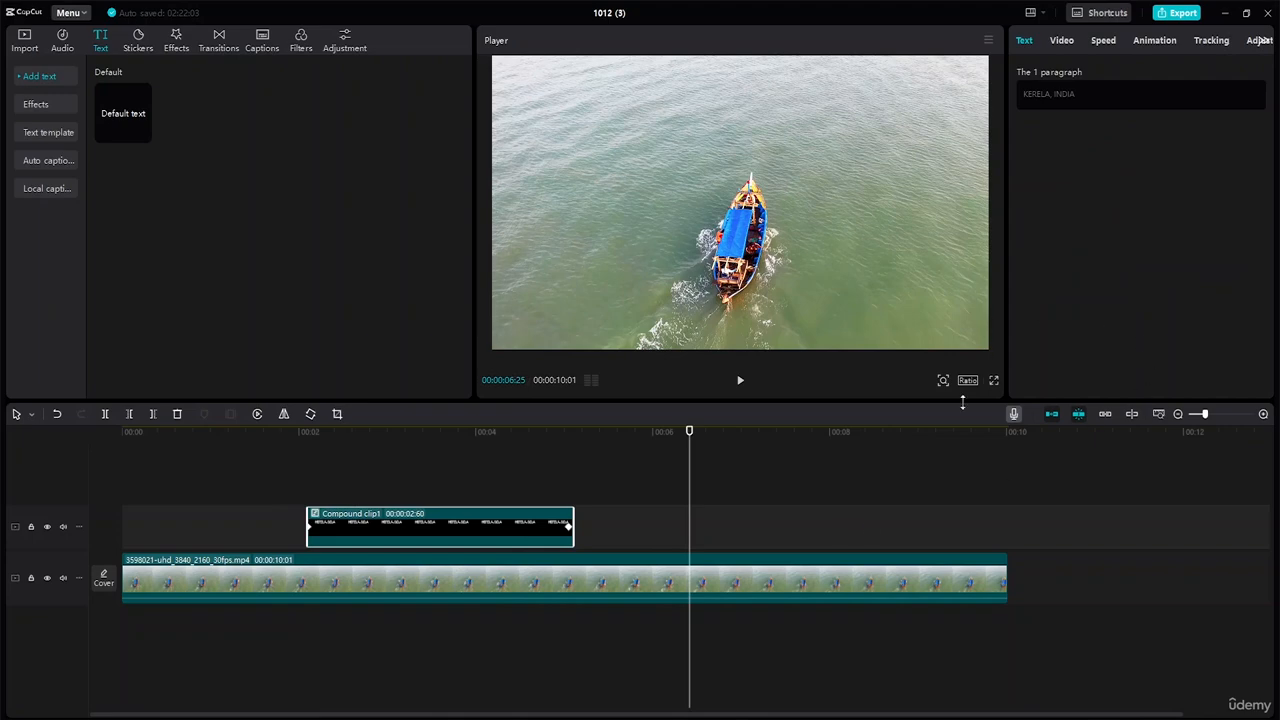
Play the video from before the title to past its end to check the mask animation
{"action": "left_click_drag", "start_coordinate": [689, 431], "coordinate": [301, 431]}
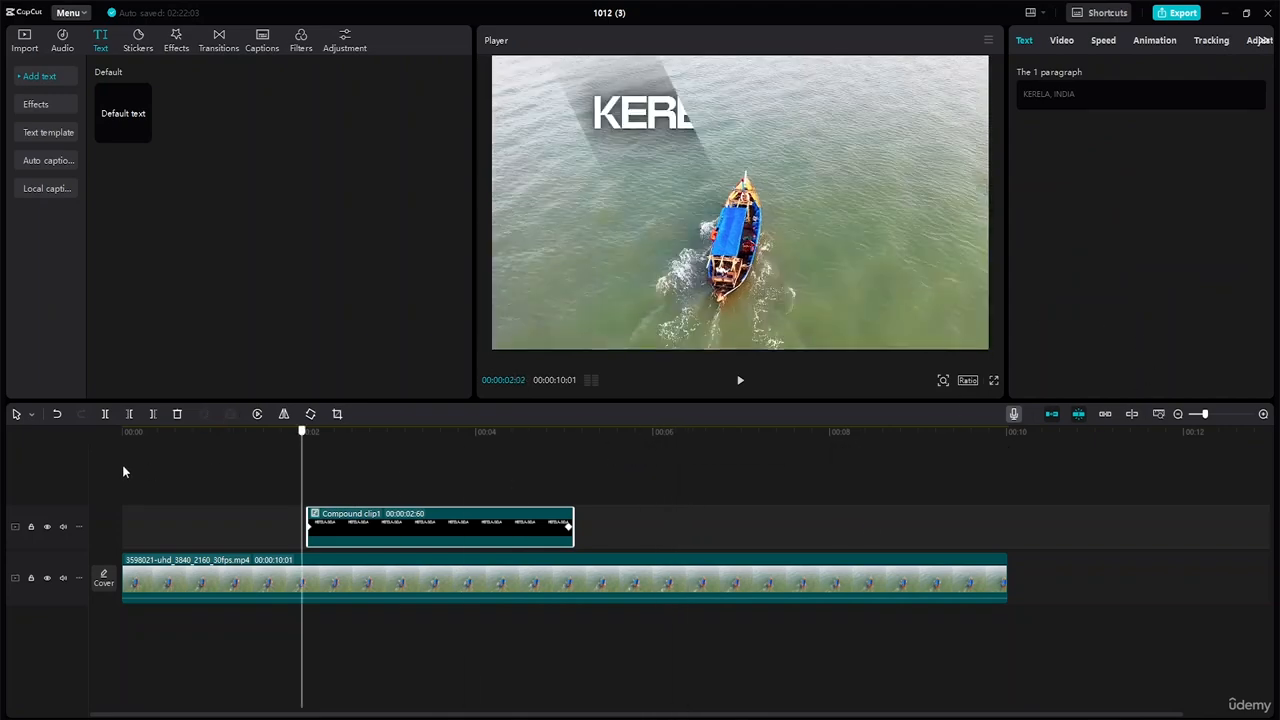
{"action": "left_click", "coordinate": [123, 470]}
{"action": "key", "text": "space"}
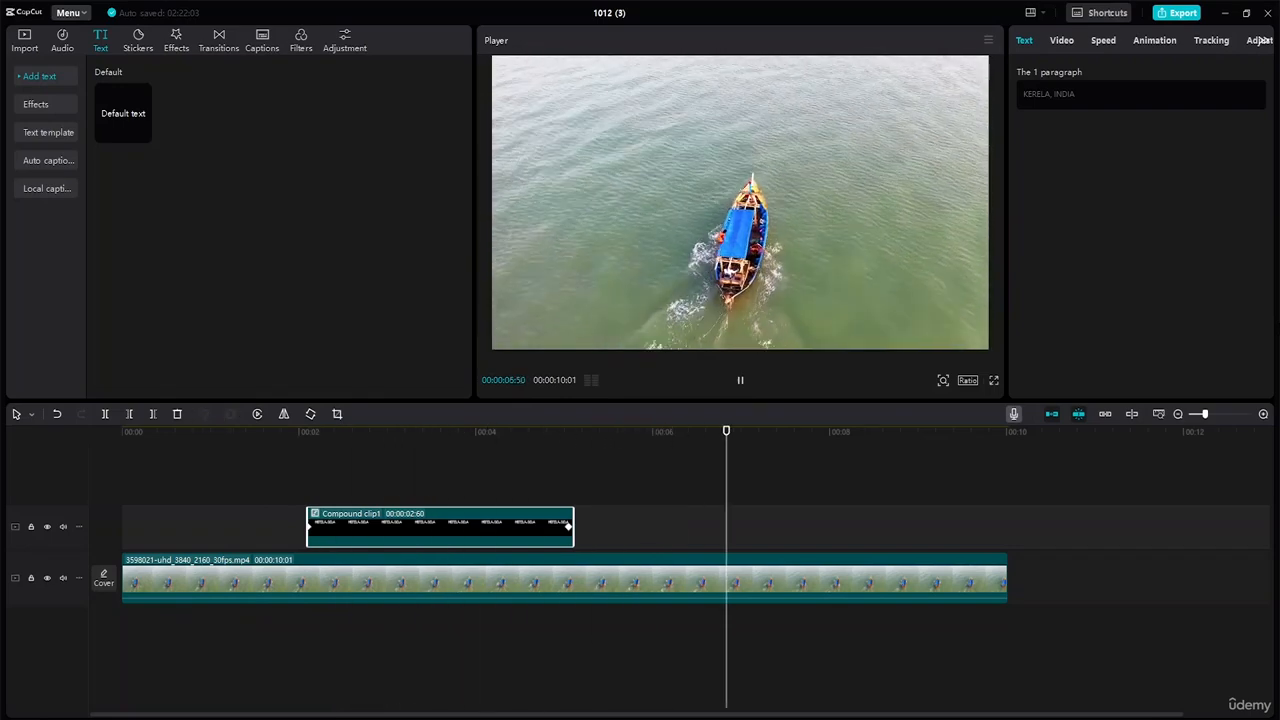
{"action": "key", "text": "space"}
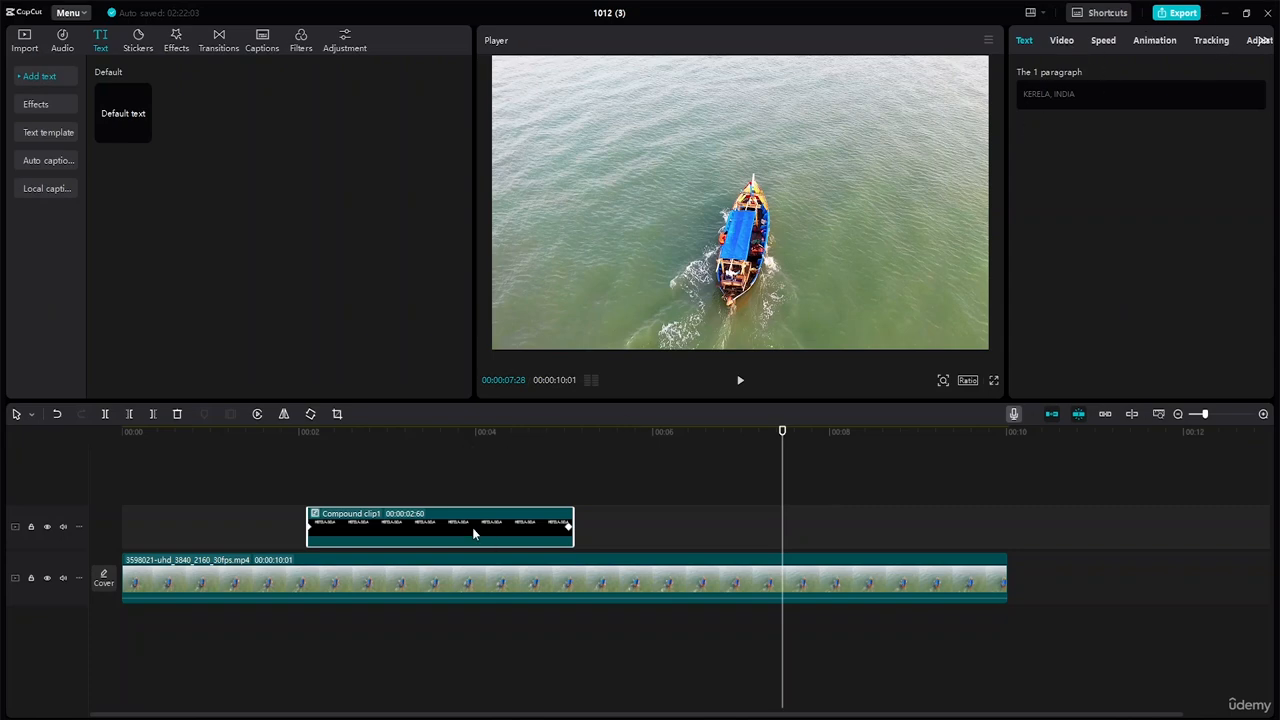
Show the compound title clip's keyframe animation and expand the mask's Position X graph
{"action": "right_click", "coordinate": [316, 515]}
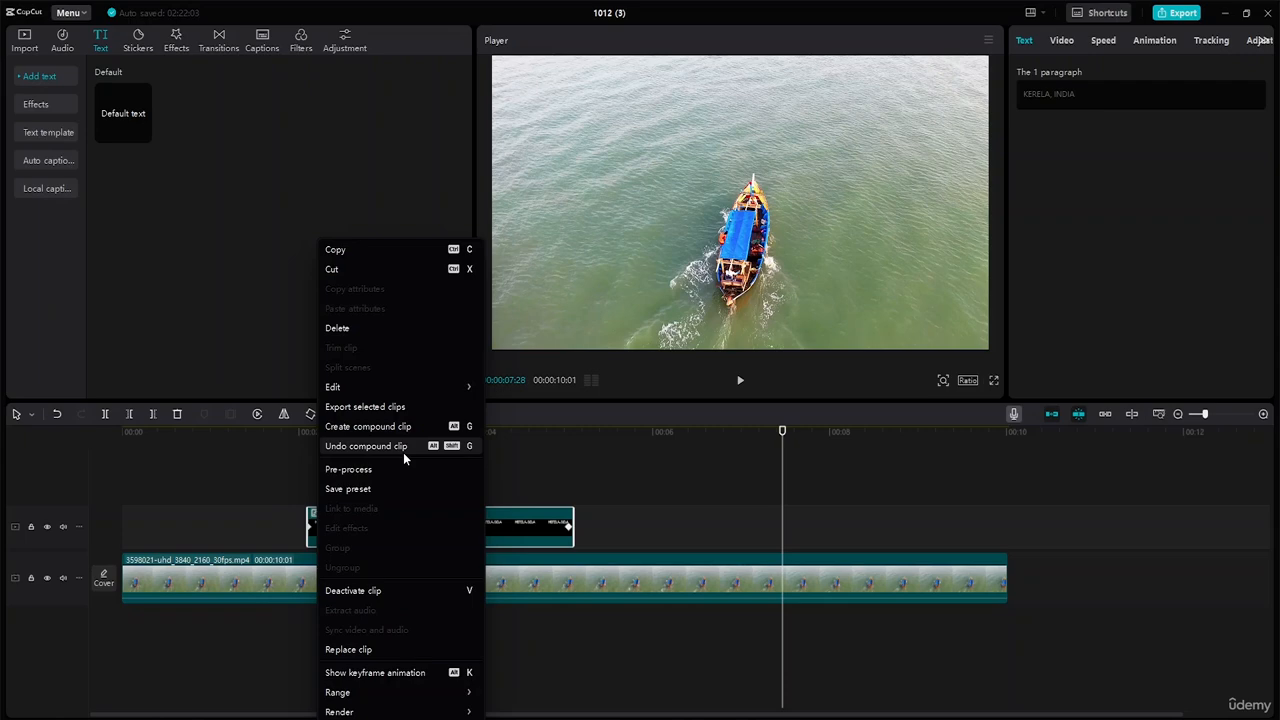
{"action": "left_click", "coordinate": [399, 673]}
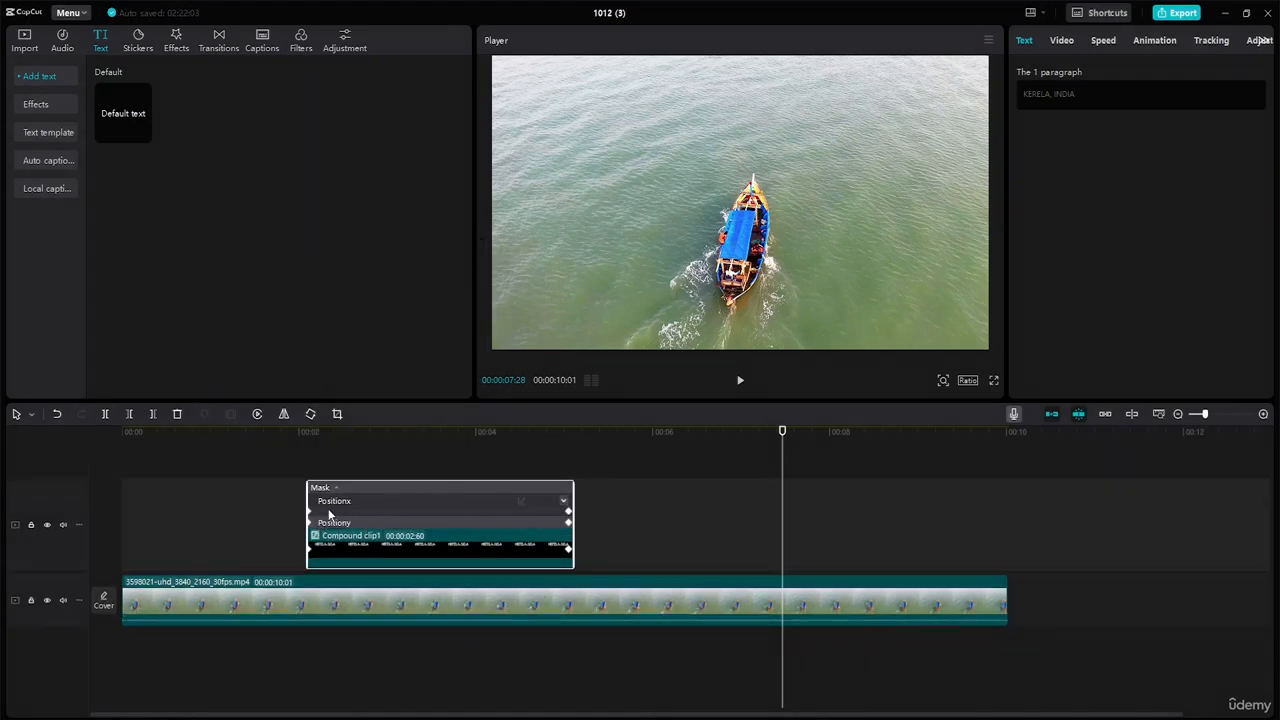
{"action": "left_click", "coordinate": [564, 502]}
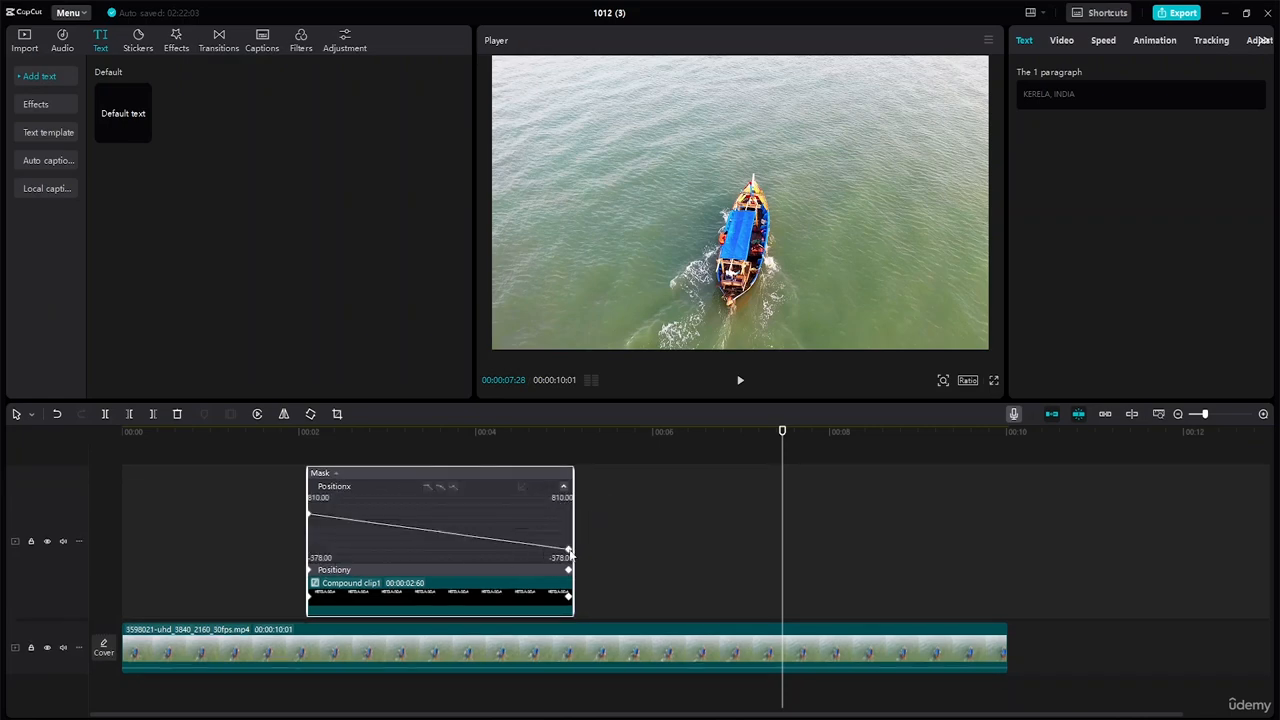
Move the last Position X keyframe in the mask graph earlier to about 00:00:04 and down to -2160
{"action": "left_click_drag", "start_coordinate": [569, 550], "coordinate": [487, 618]}
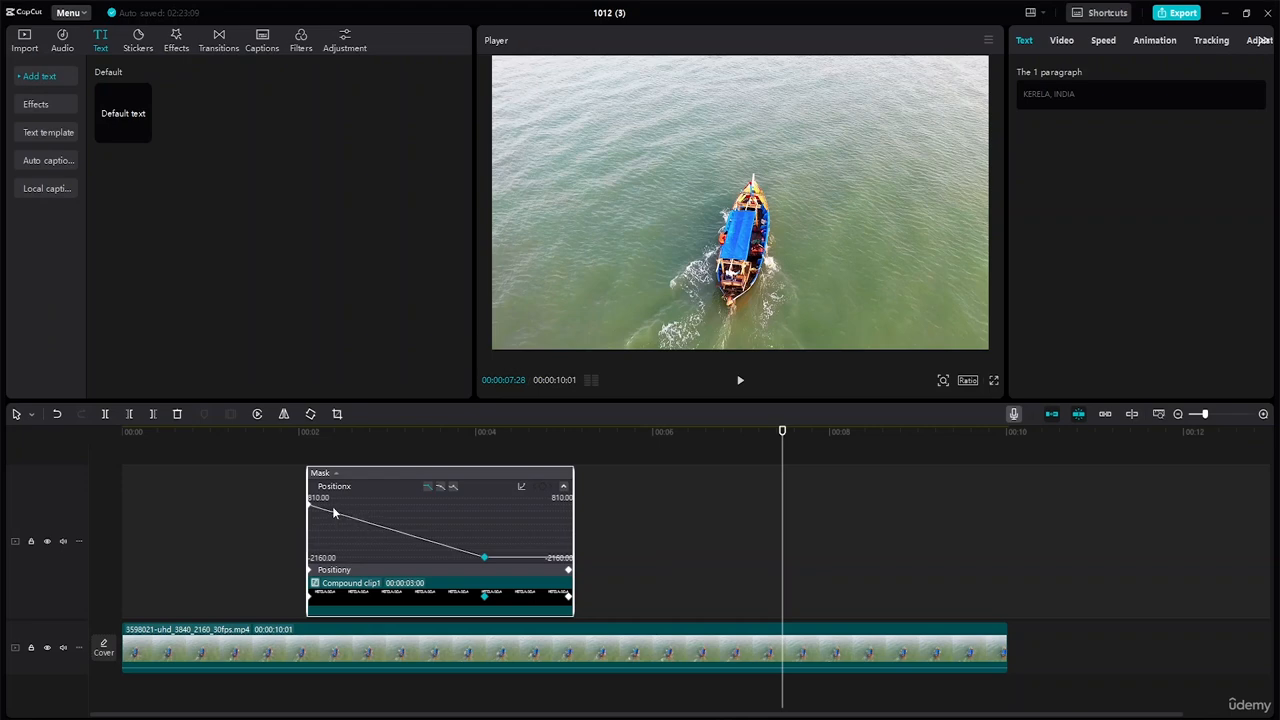
{"action": "left_click_drag", "start_coordinate": [311, 501], "coordinate": [246, 486]}
{"action": "left_click_drag", "start_coordinate": [311, 511], "coordinate": [264, 514]}
{"action": "left_click_drag", "start_coordinate": [484, 556], "coordinate": [526, 557]}
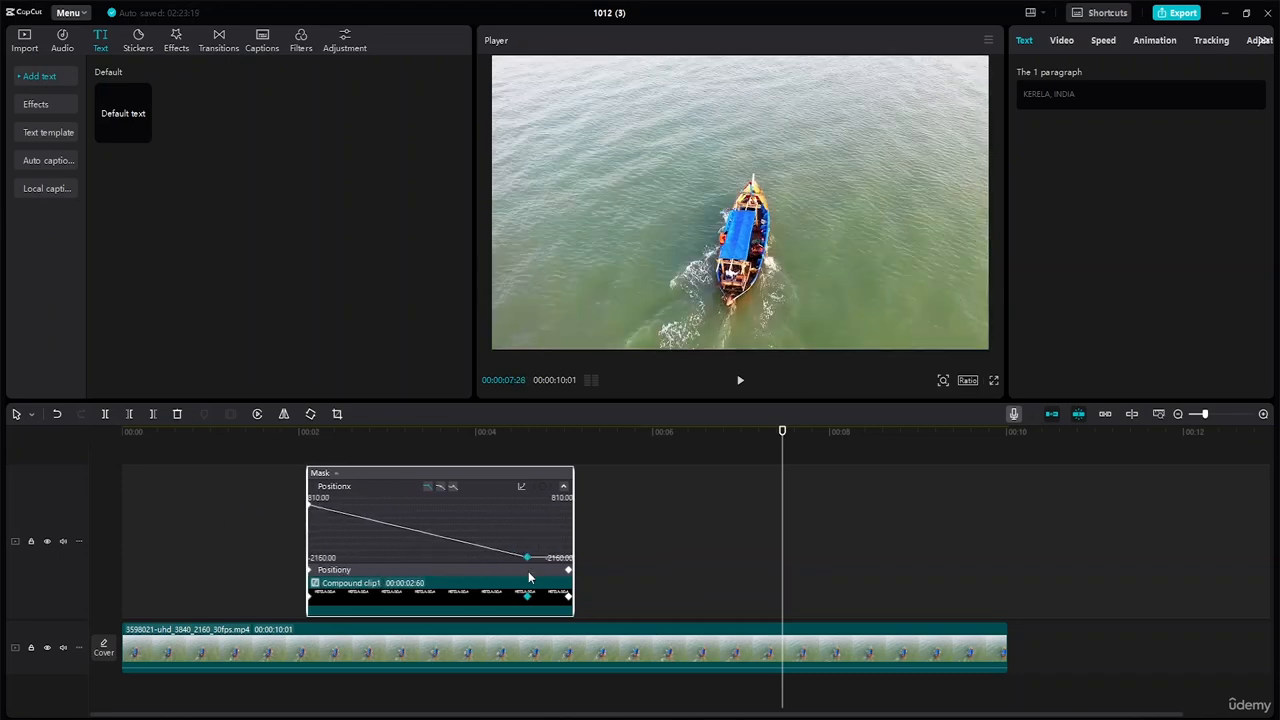
{"action": "left_click_drag", "start_coordinate": [303, 503], "coordinate": [312, 509]}
{"action": "left_click", "coordinate": [308, 510]}
{"action": "left_click", "coordinate": [314, 506]}
{"action": "mouse_move", "coordinate": [525, 557]}
{"action": "left_mouse_down"}
{"action": "mouse_move", "coordinate": [366, 557]}
{"action": "mouse_move", "coordinate": [446, 566]}
{"action": "mouse_move", "coordinate": [493, 584]}
{"action": "mouse_move", "coordinate": [492, 598]}
{"action": "left_mouse_up"}
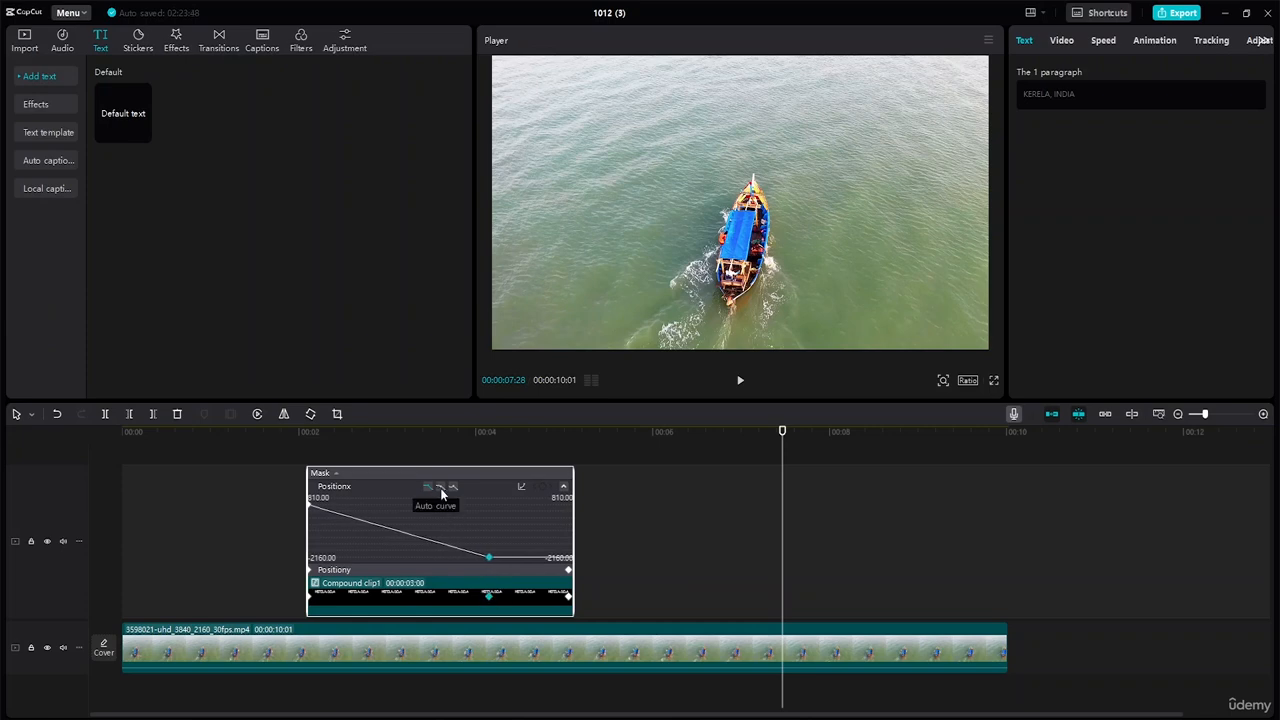
Apply Auto curve to the last Position X keyframe and stretch its handle back near the clip's start for a steep ease-out
{"action": "left_click", "coordinate": [438, 488]}
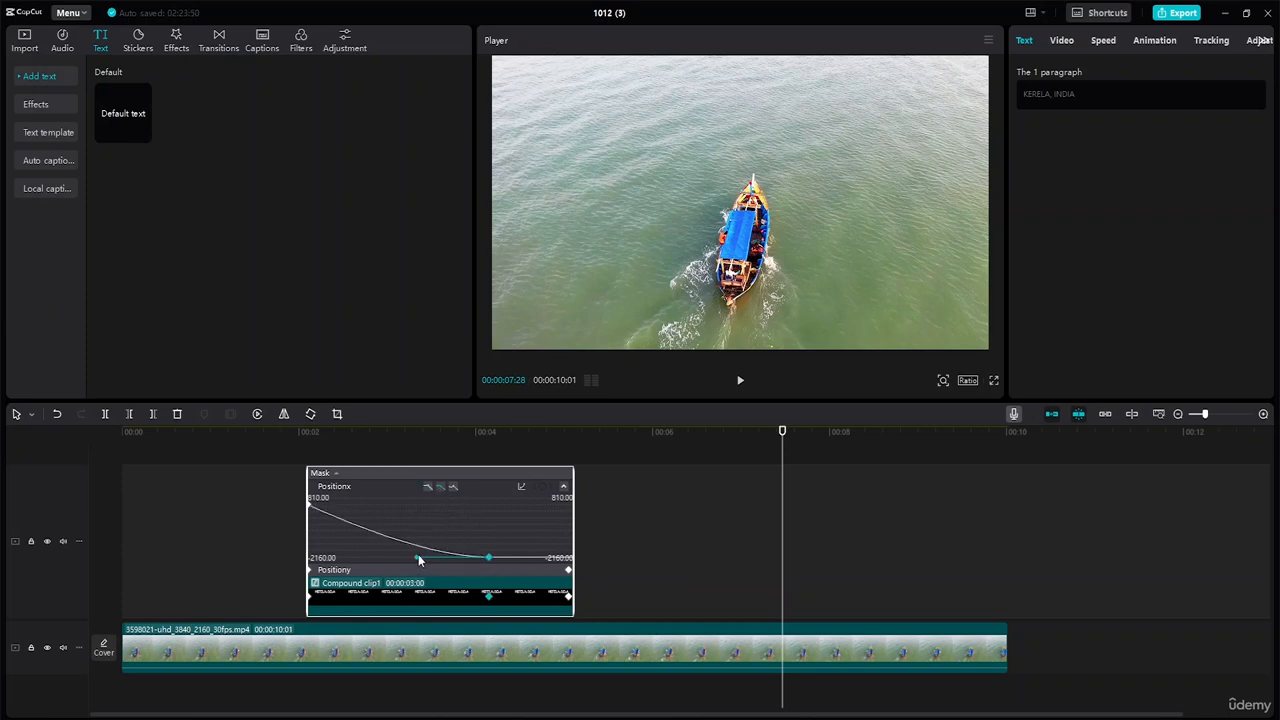
{"action": "left_click_drag", "start_coordinate": [415, 557], "coordinate": [327, 555]}
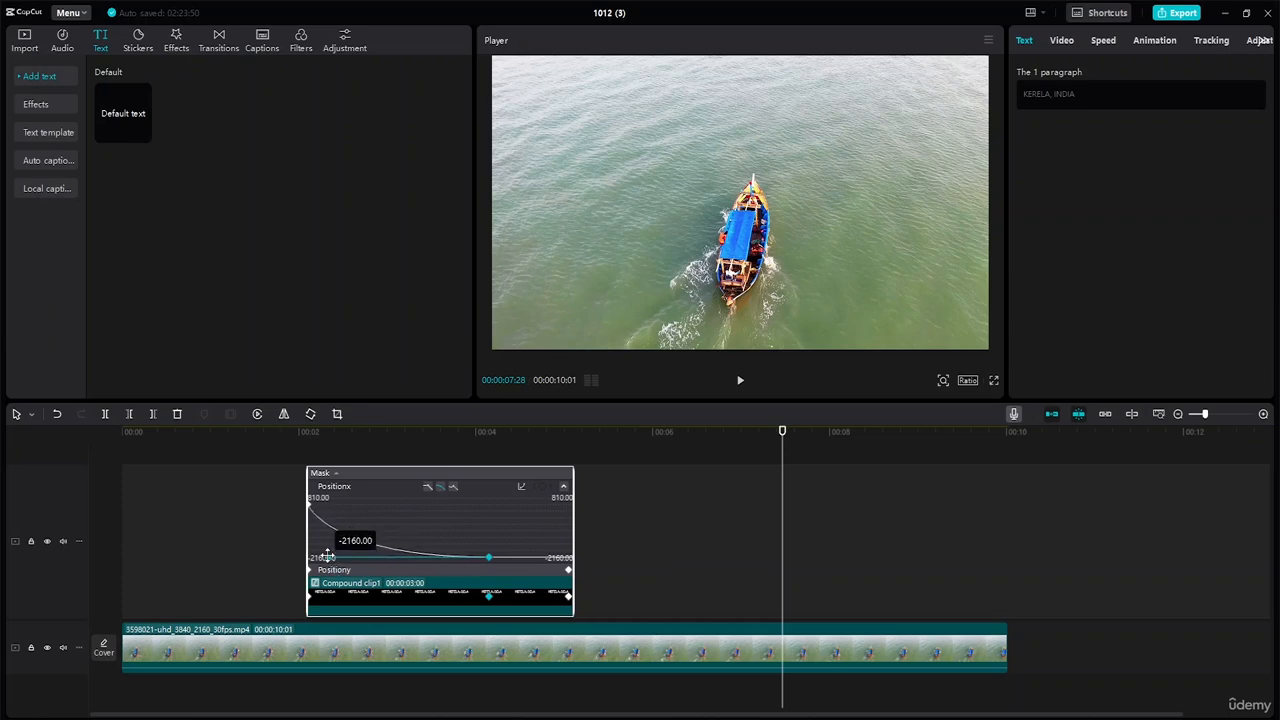
{"action": "left_click", "coordinate": [634, 558]}
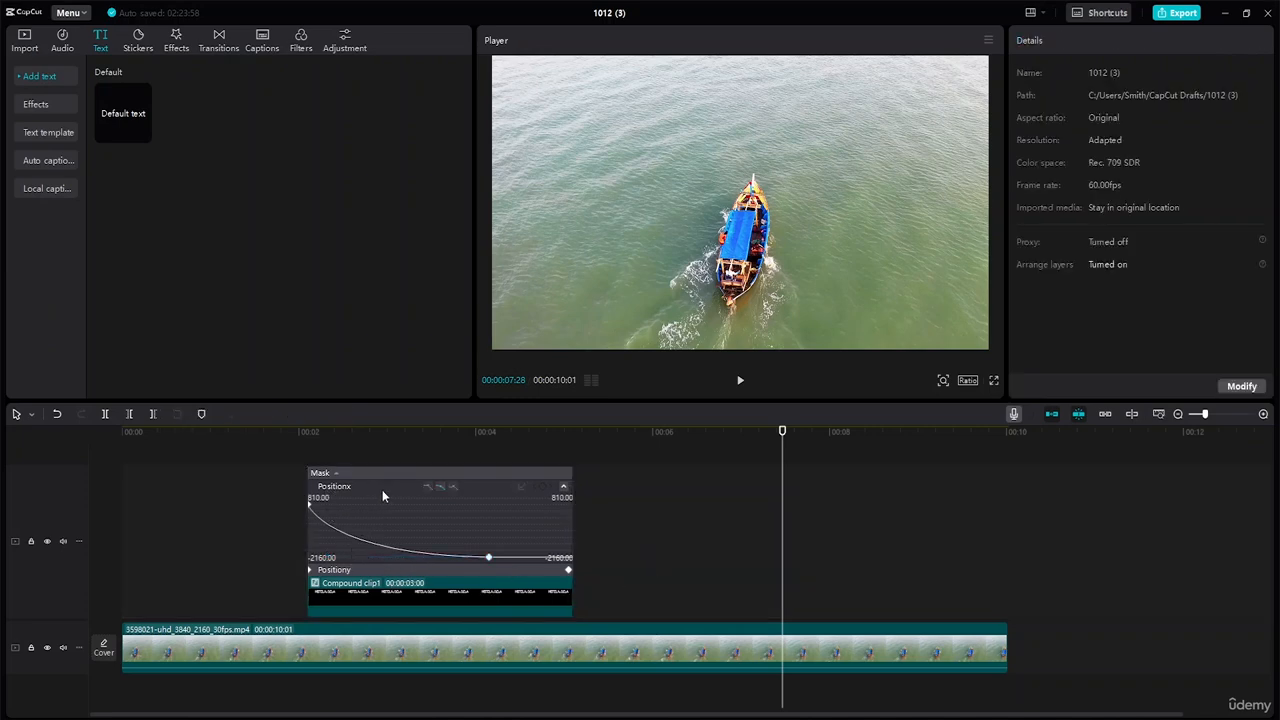
In the Position Y graph, move the last keyframe slightly lower to the clip's end, apply Auto curve, and stretch its handle near the clip's start
{"action": "left_click", "coordinate": [562, 490]}
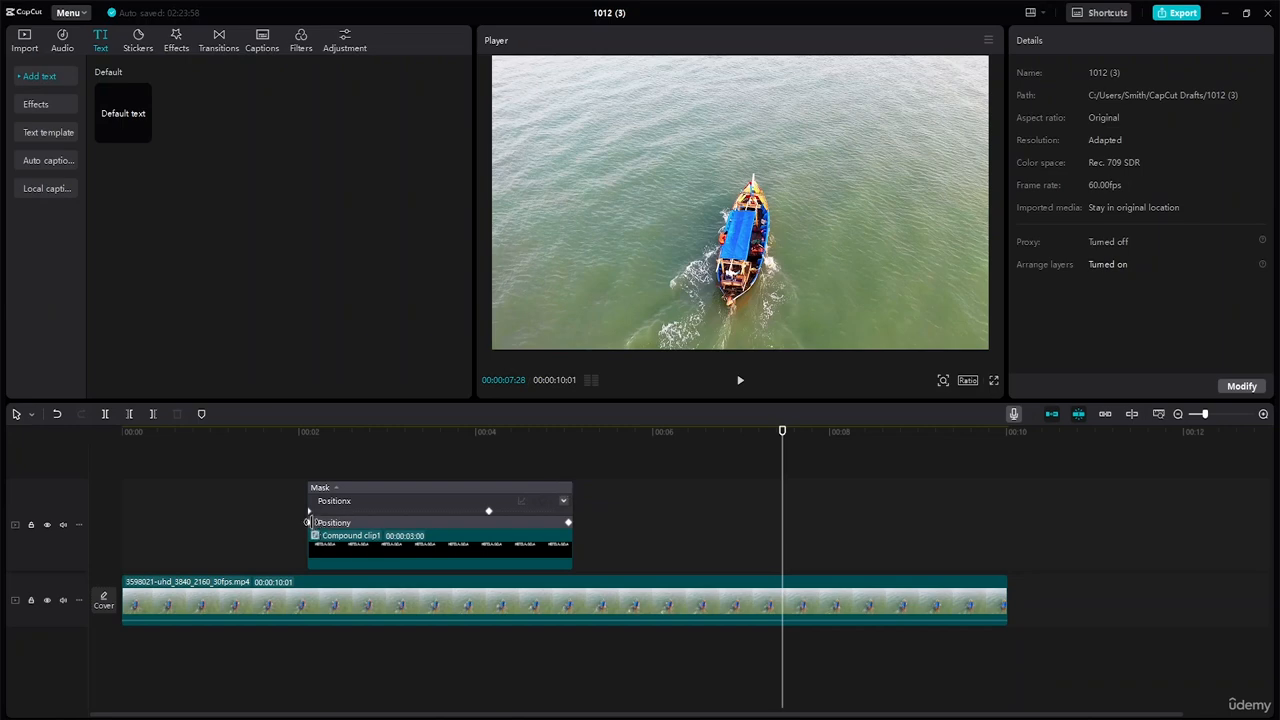
{"action": "left_click", "coordinate": [340, 522]}
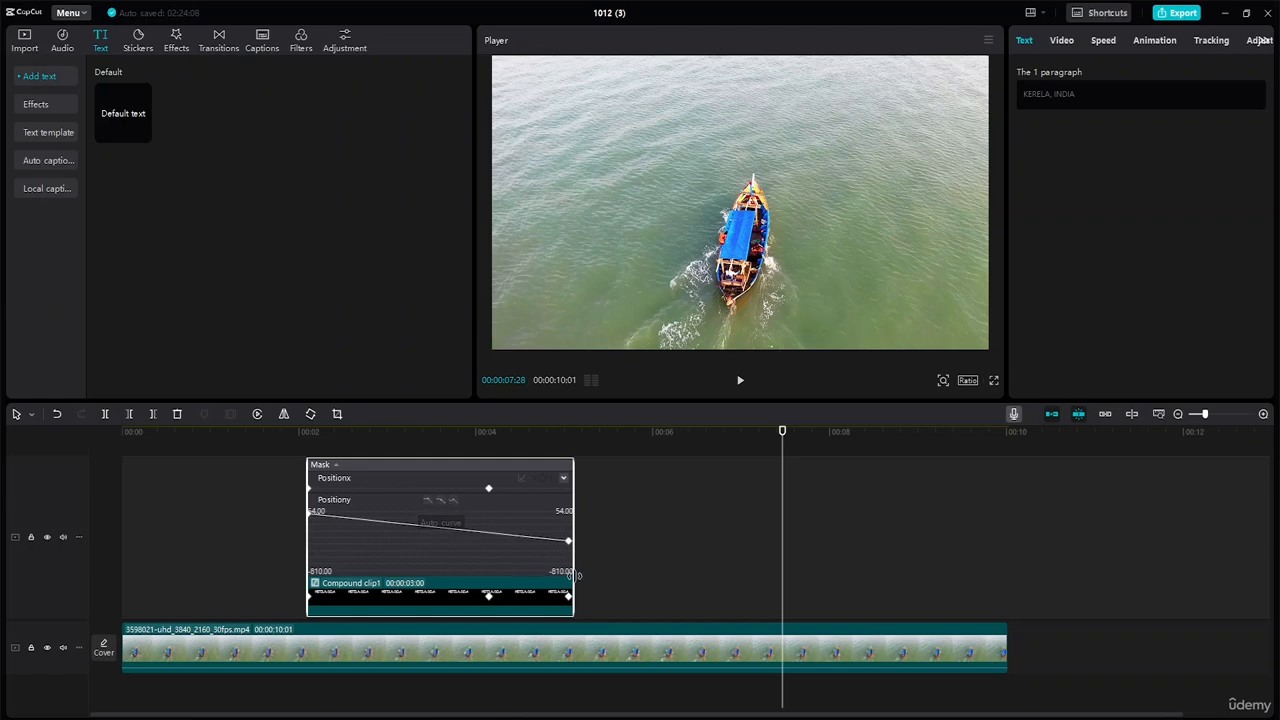
{"action": "left_click_drag", "start_coordinate": [570, 542], "coordinate": [574, 553]}
{"action": "left_click", "coordinate": [441, 500]}
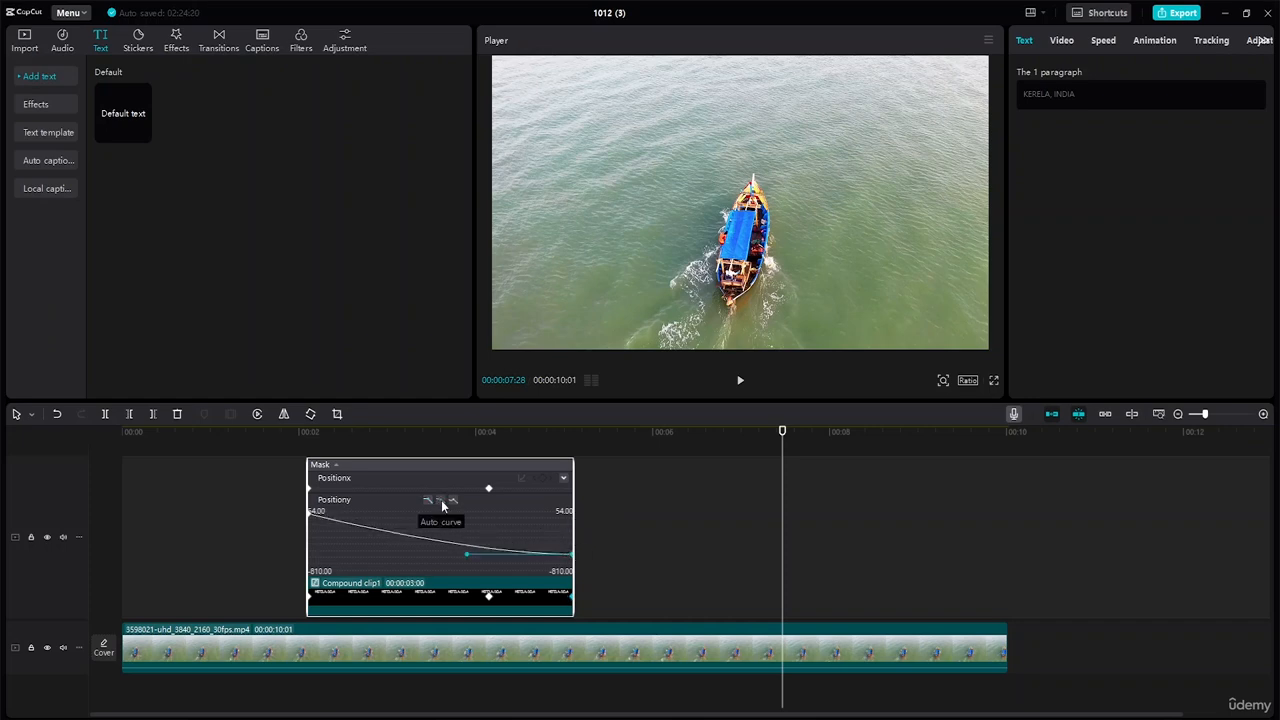
{"action": "left_click_drag", "start_coordinate": [467, 554], "coordinate": [320, 553]}
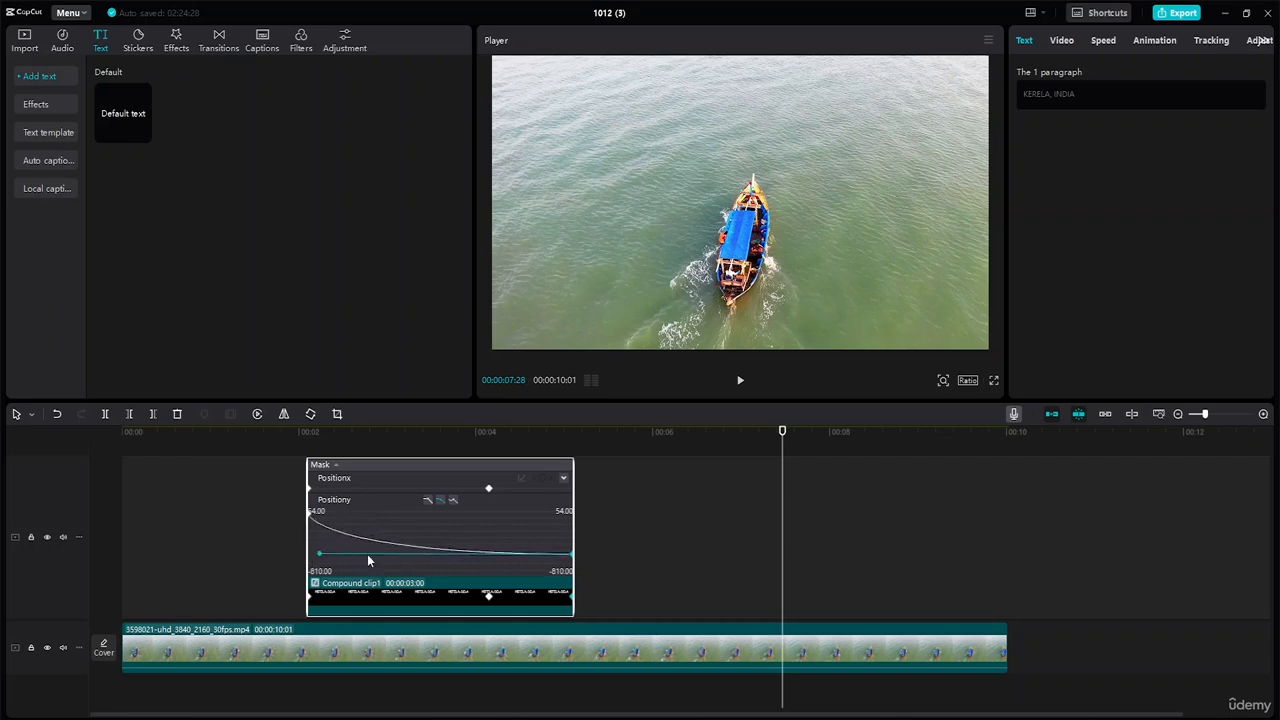
{"action": "left_click", "coordinate": [649, 567]}
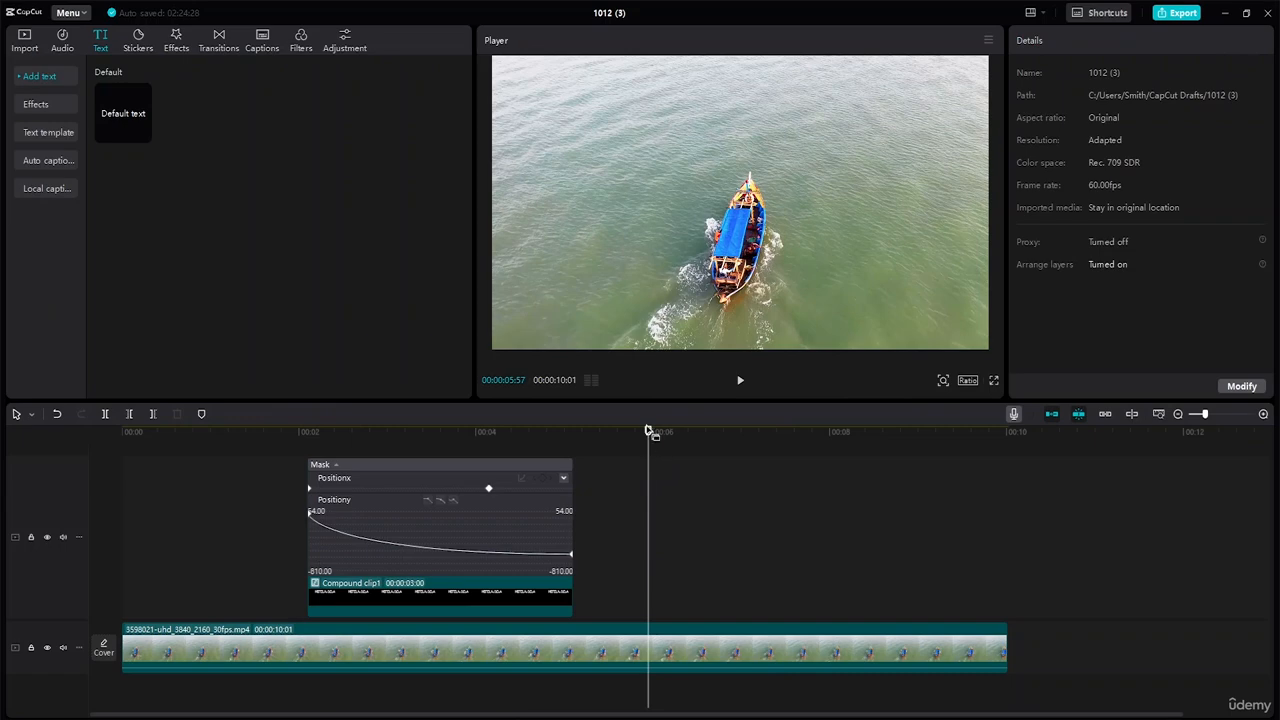
{"action": "left_click", "coordinate": [309, 487]}
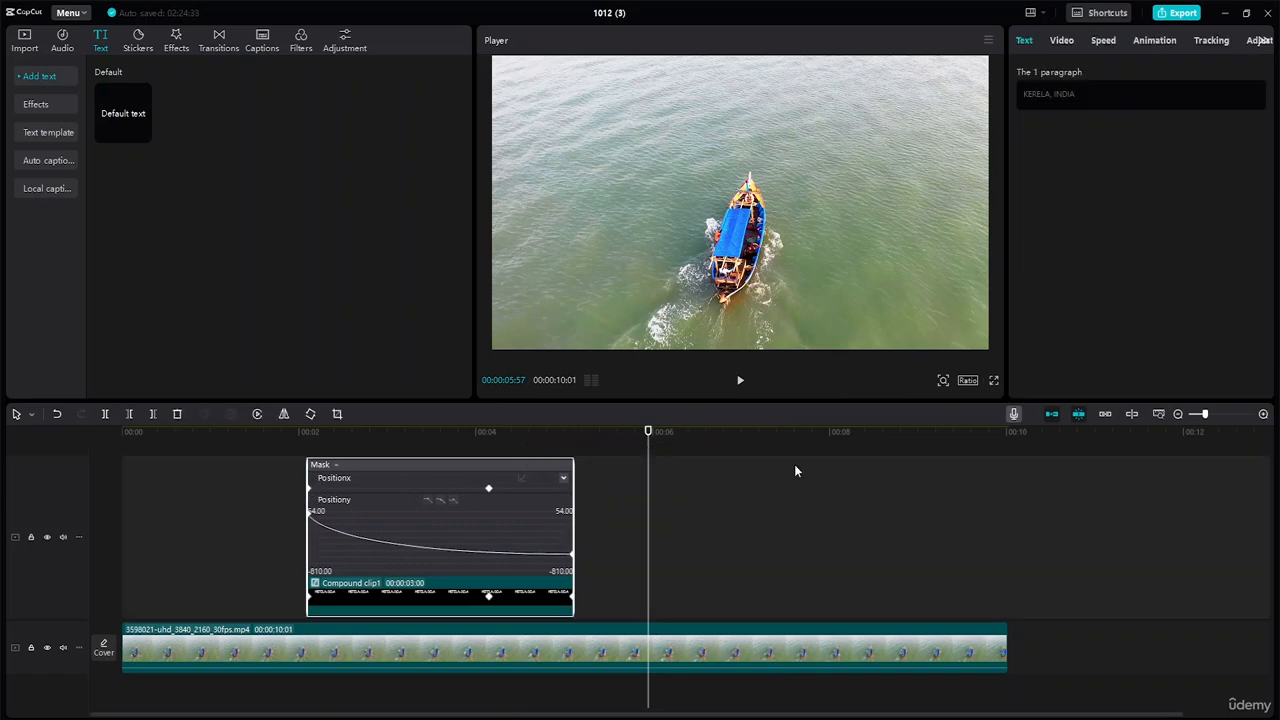
Play back the title reveal from near the start of the video to check the eased mask motion
{"action": "left_click", "coordinate": [736, 495]}
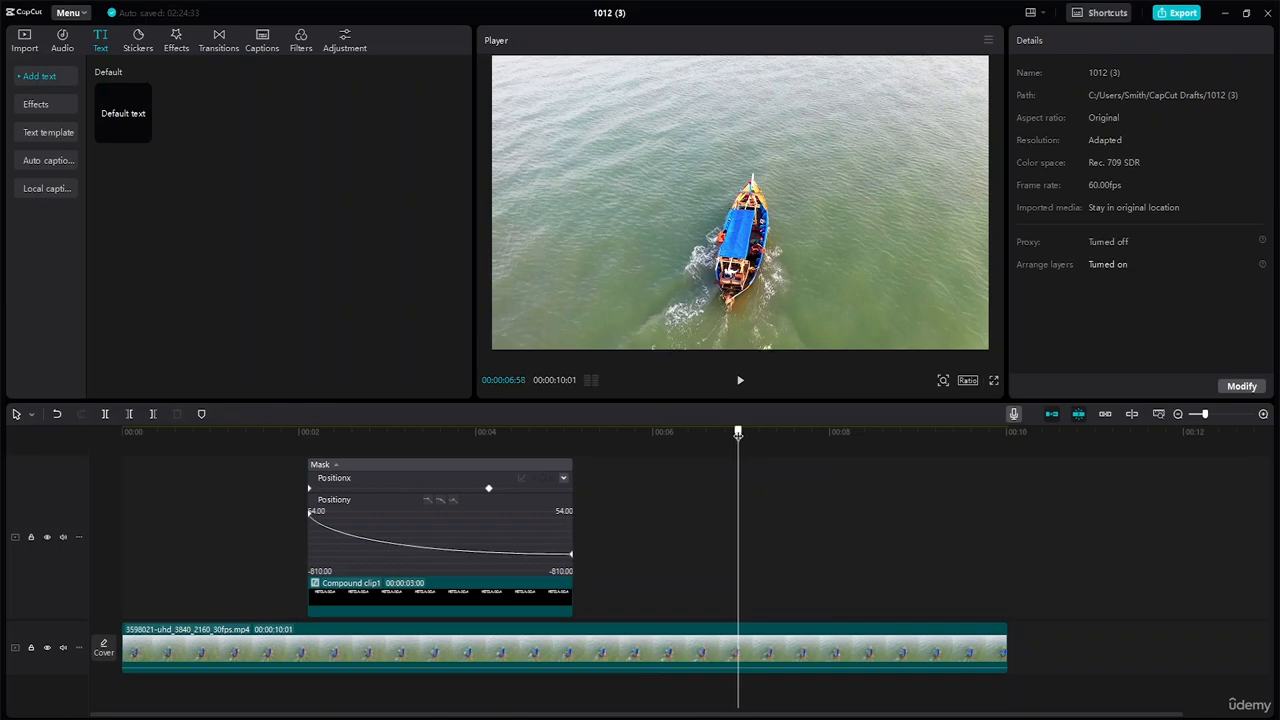
{"action": "left_click", "coordinate": [199, 502]}
{"action": "key", "text": "space"}
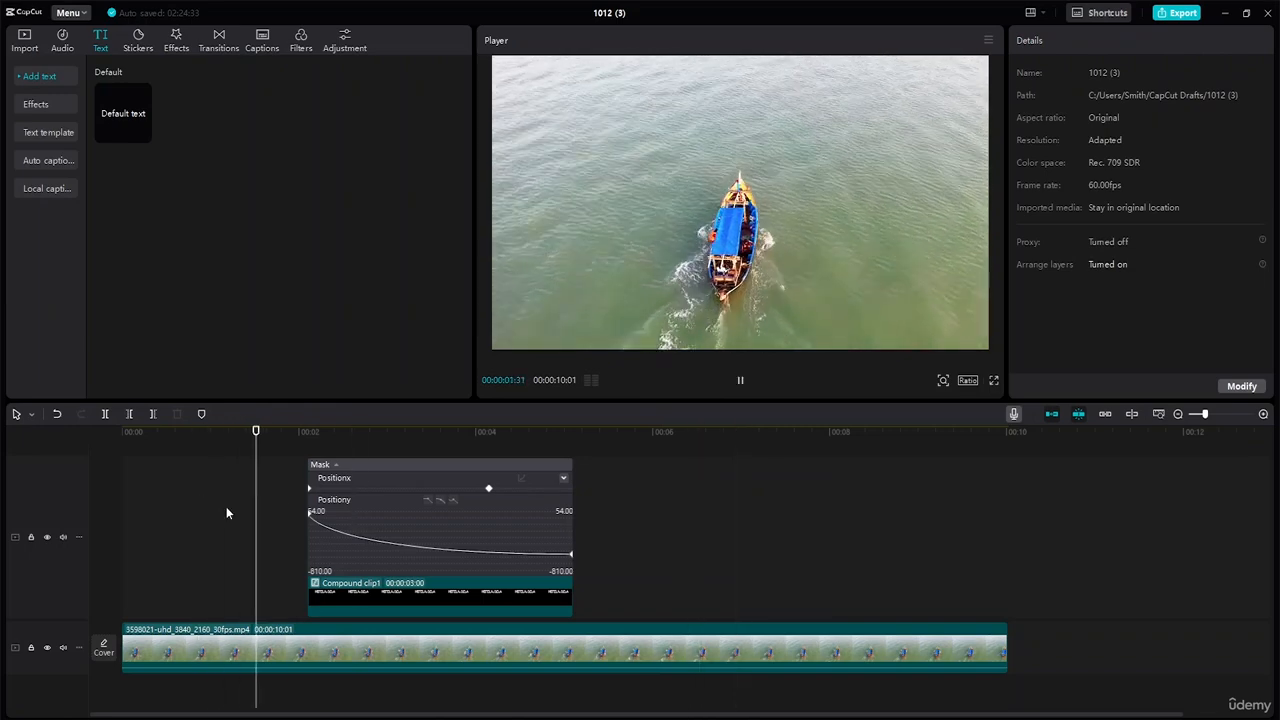
{"action": "key", "text": "space"}
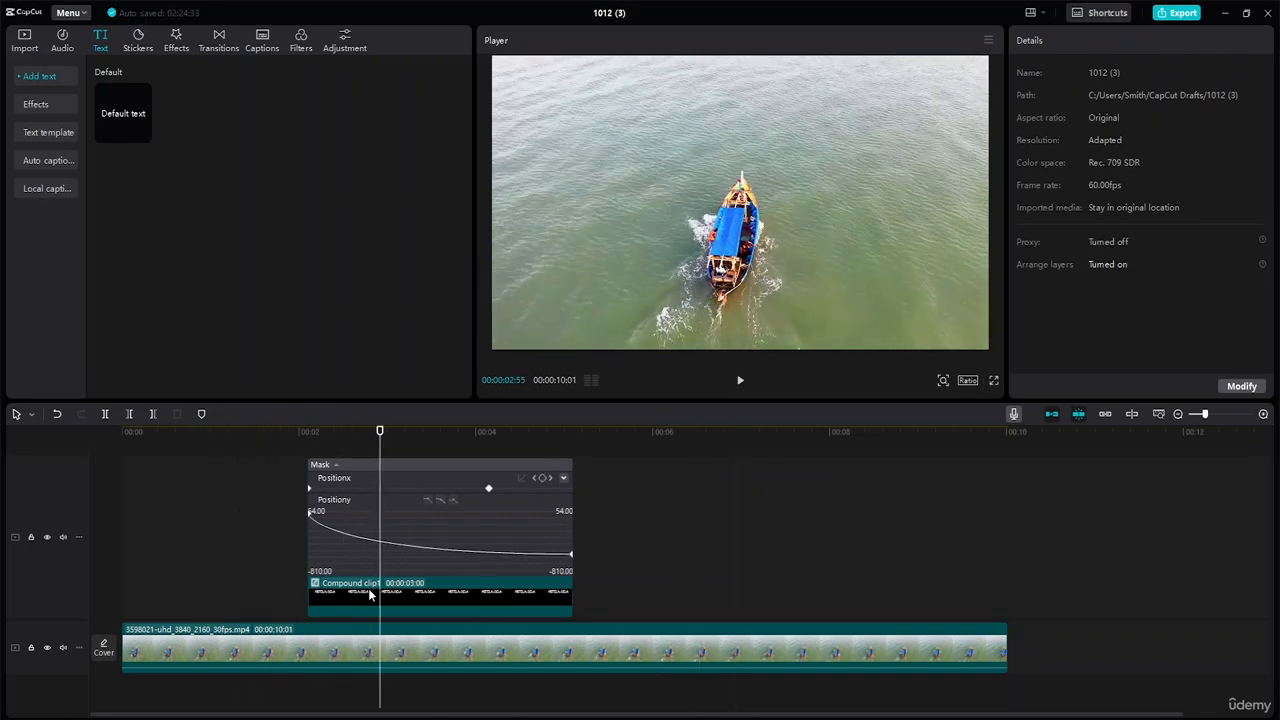
Undo the last Position Y edits: the keyframe move, the Auto curve and the handle stretch
{"action": "left_click", "coordinate": [569, 558]}
{"action": "left_click_drag", "start_coordinate": [569, 563], "coordinate": [591, 560]}
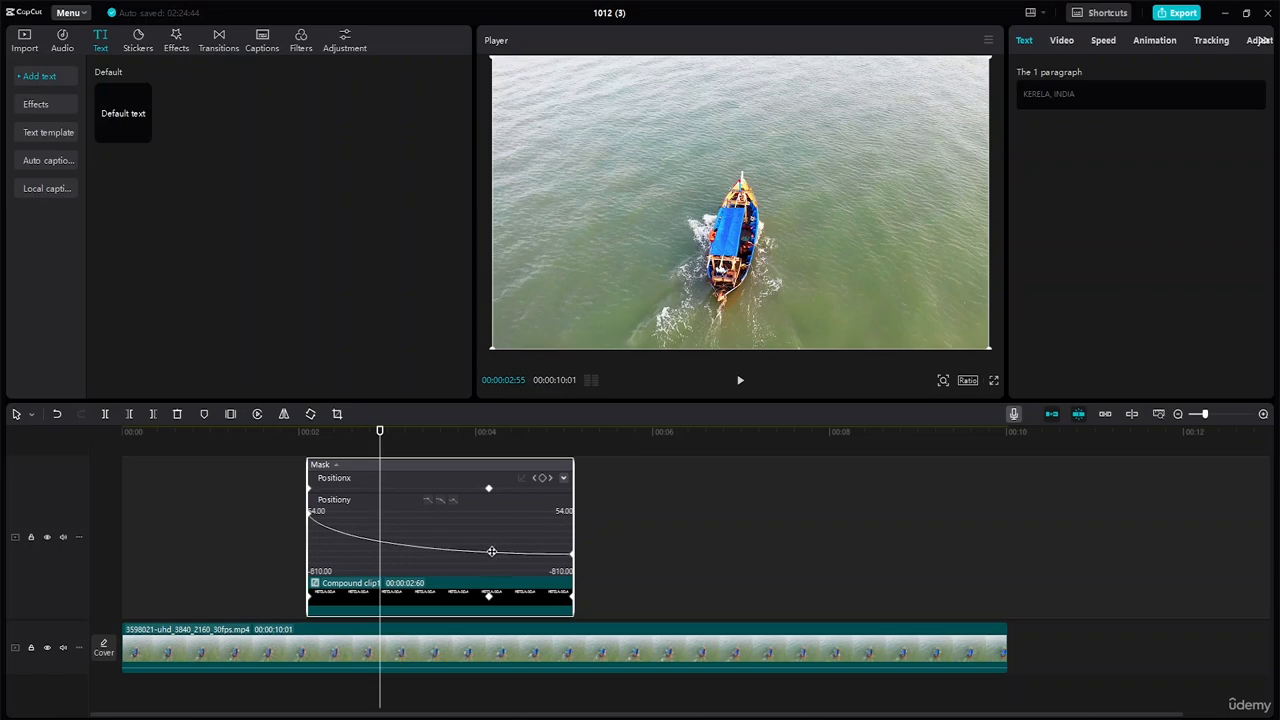
{"action": "key", "text": "ctrl+z"}
{"action": "key", "text": "ctrl+z"}
{"action": "key", "text": "ctrl+z"}
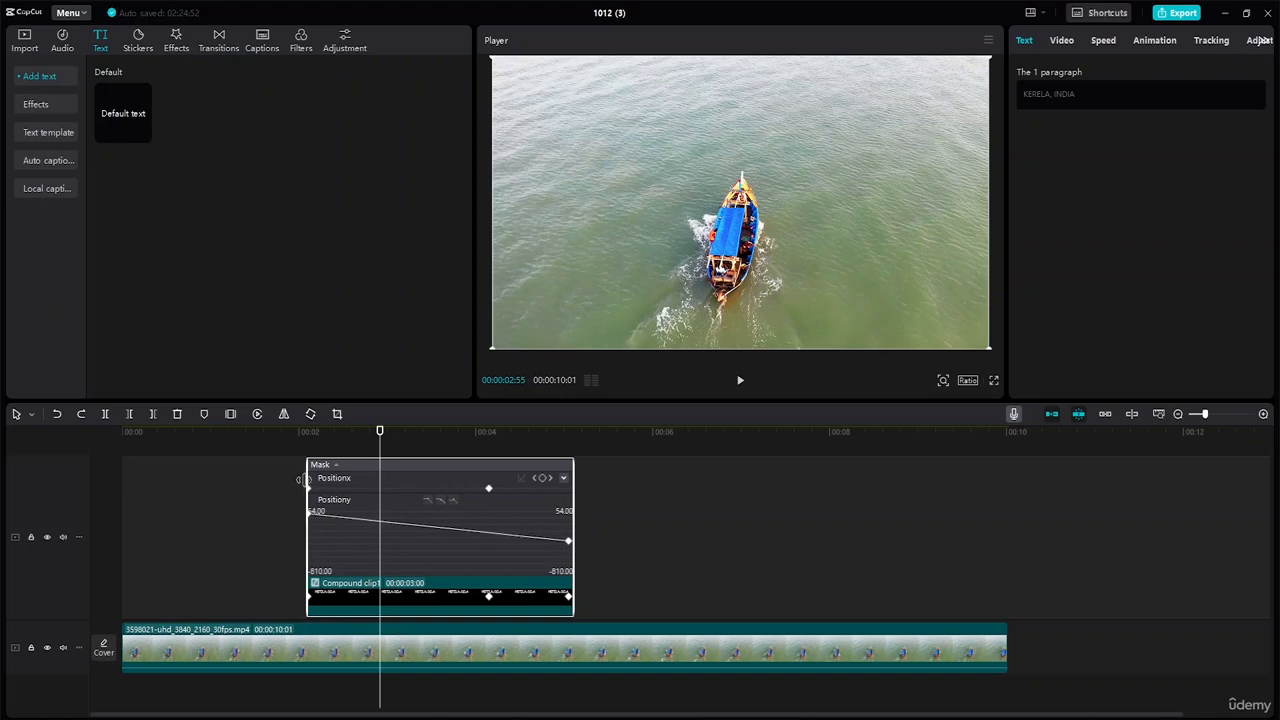
In the Position X graph, move the last keyframe later to about 00:00:04:38 and stretch its curve handle toward the clip's start
{"action": "double_click", "coordinate": [323, 482]}
{"action": "scroll", "coordinate": [476, 530], "scroll_direction": "up", "scroll_amount": 2}
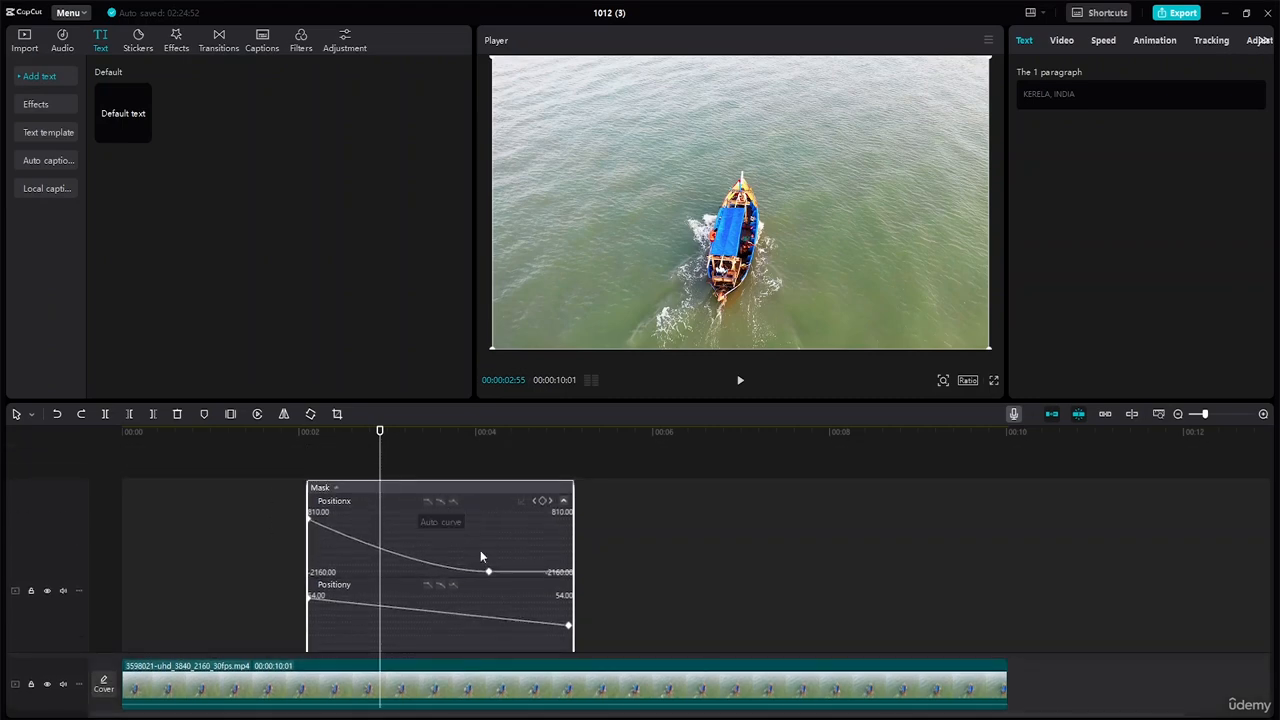
{"action": "left_click_drag", "start_coordinate": [486, 571], "coordinate": [531, 572]}
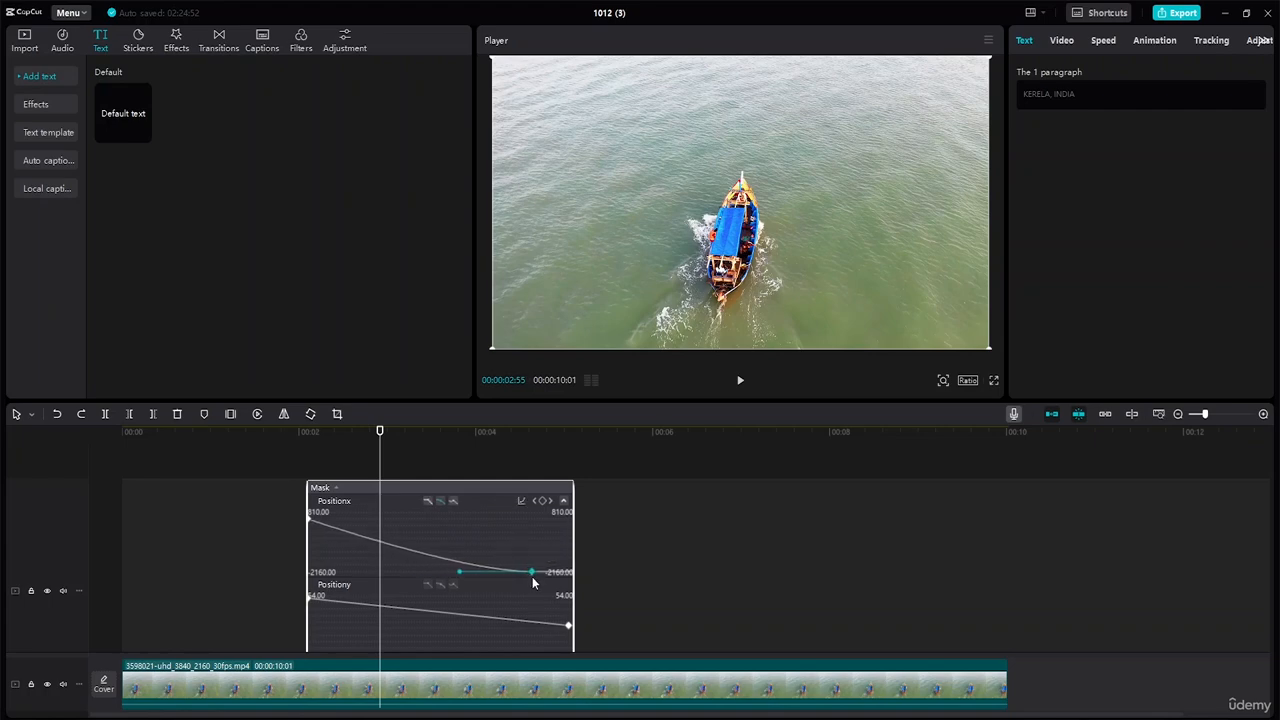
{"action": "left_click_drag", "start_coordinate": [442, 581], "coordinate": [379, 586]}
{"action": "left_click", "coordinate": [626, 571]}
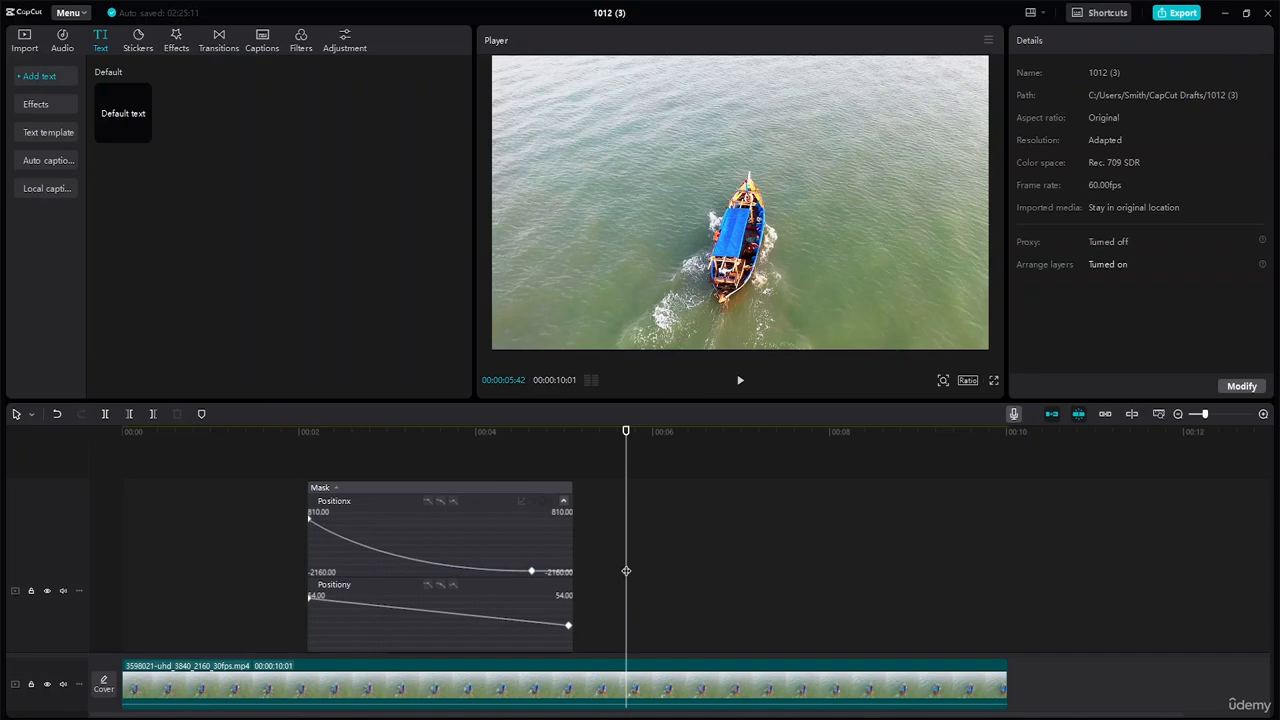
Collapse the mask's keyframe graphs and play back the title reveal from before the compound clip
{"action": "left_click", "coordinate": [334, 487]}
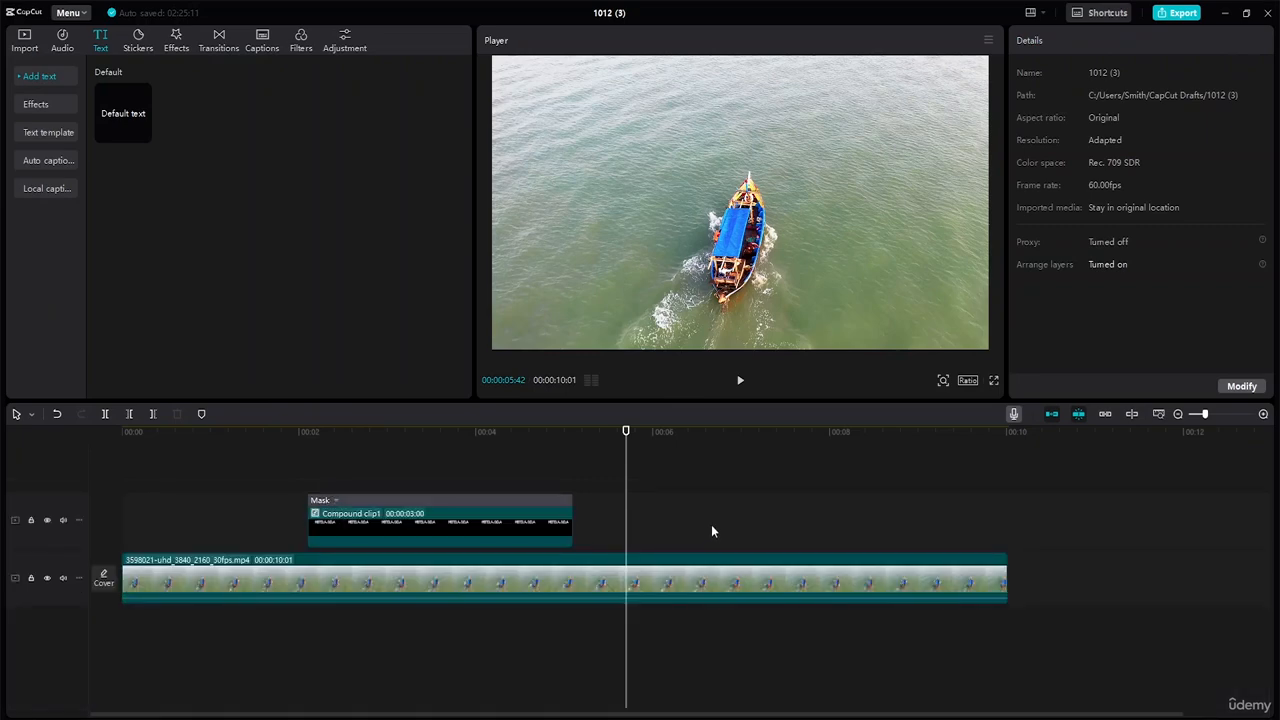
{"action": "left_click_drag", "start_coordinate": [626, 432], "coordinate": [206, 454]}
{"action": "key", "text": "space"}
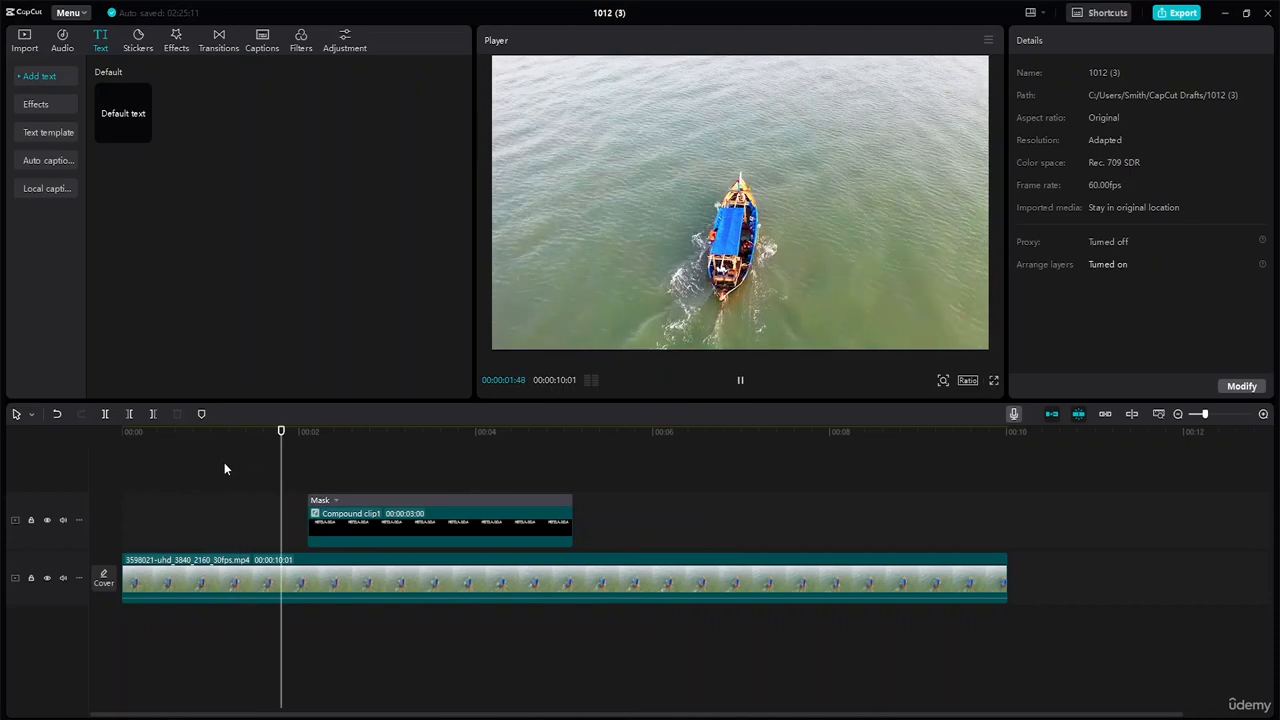
{"action": "key", "text": "space"}
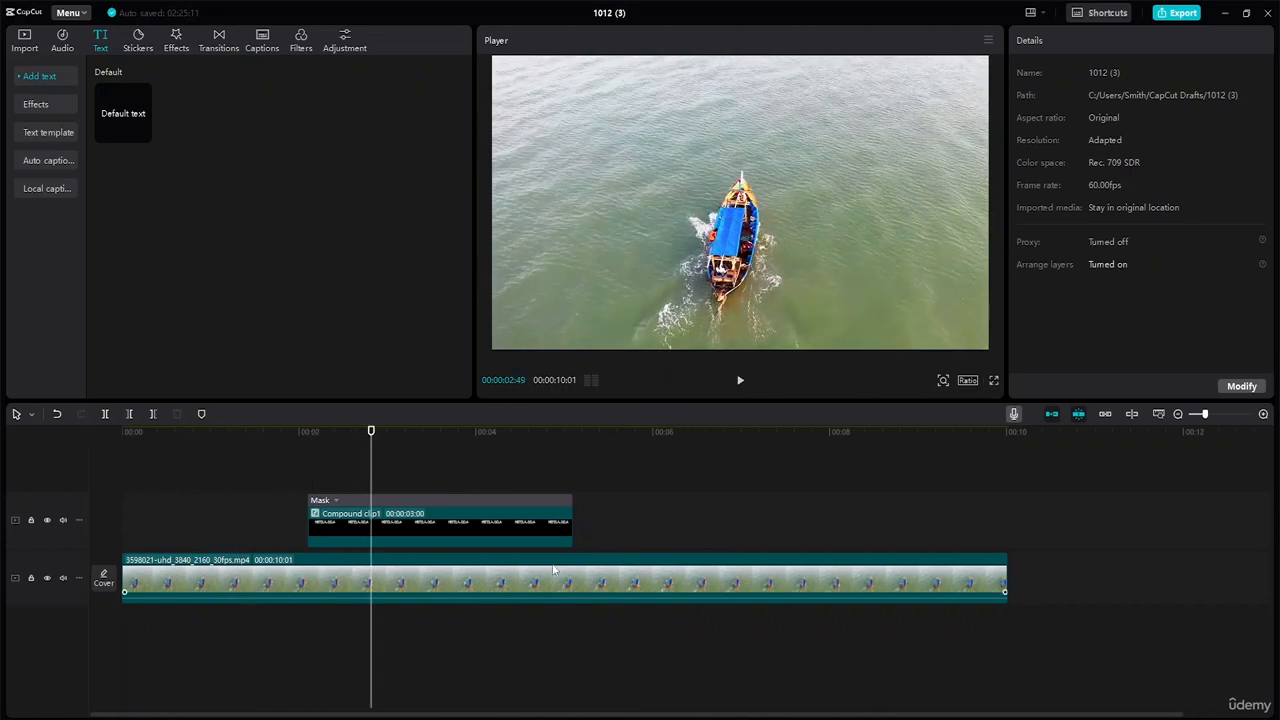
Delete the compound clip's mask keyframe at 00:00:04:38 and play back the title section
{"action": "left_click", "coordinate": [572, 514]}
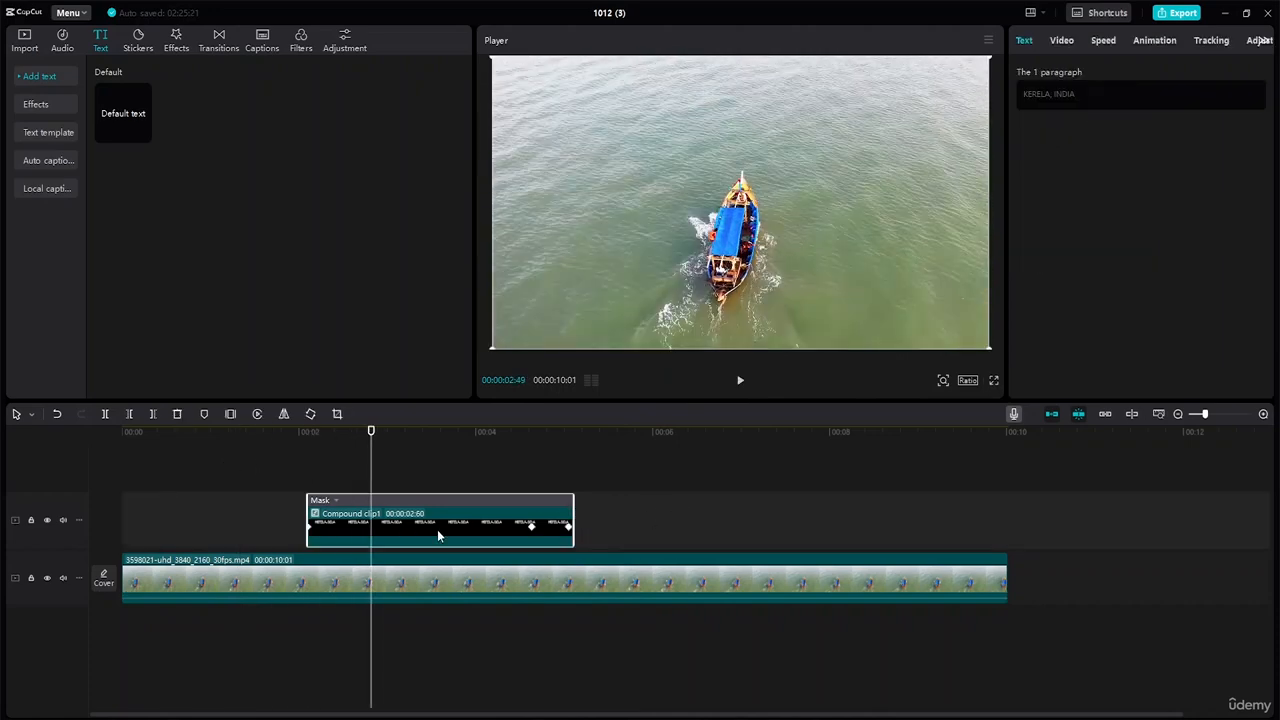
{"action": "left_click", "coordinate": [532, 528]}
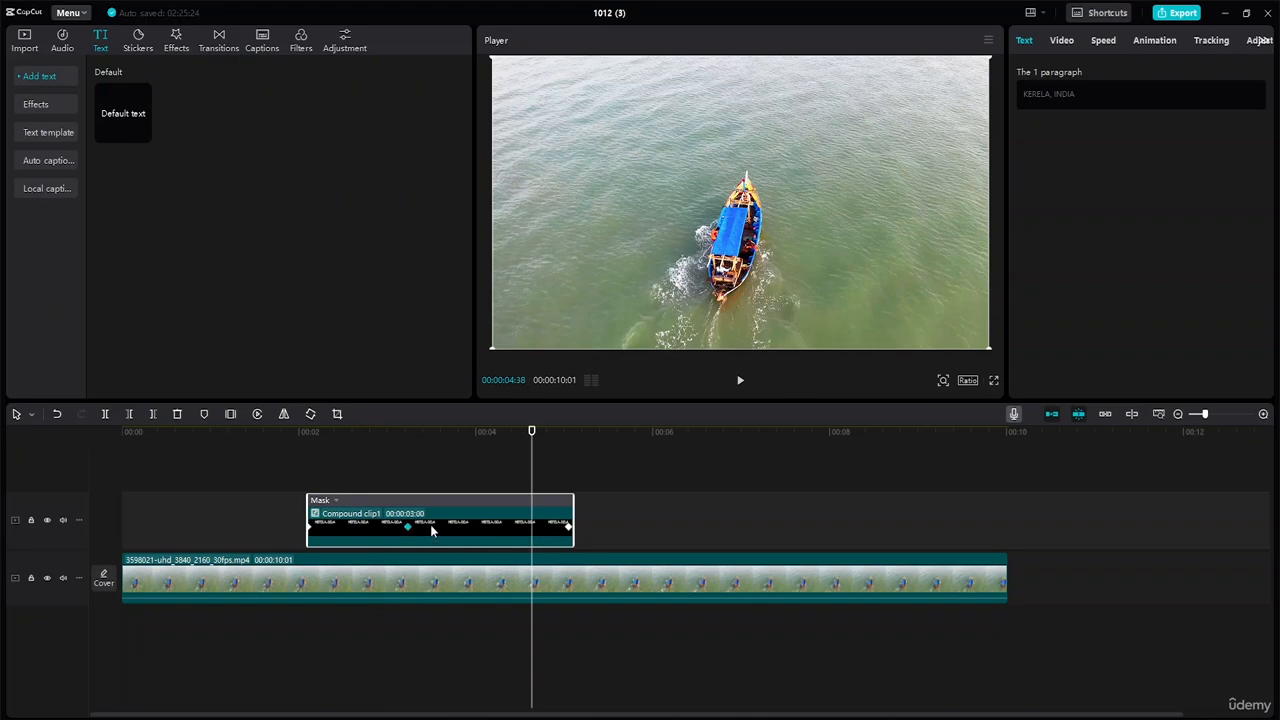
{"action": "key", "text": "Delete"}
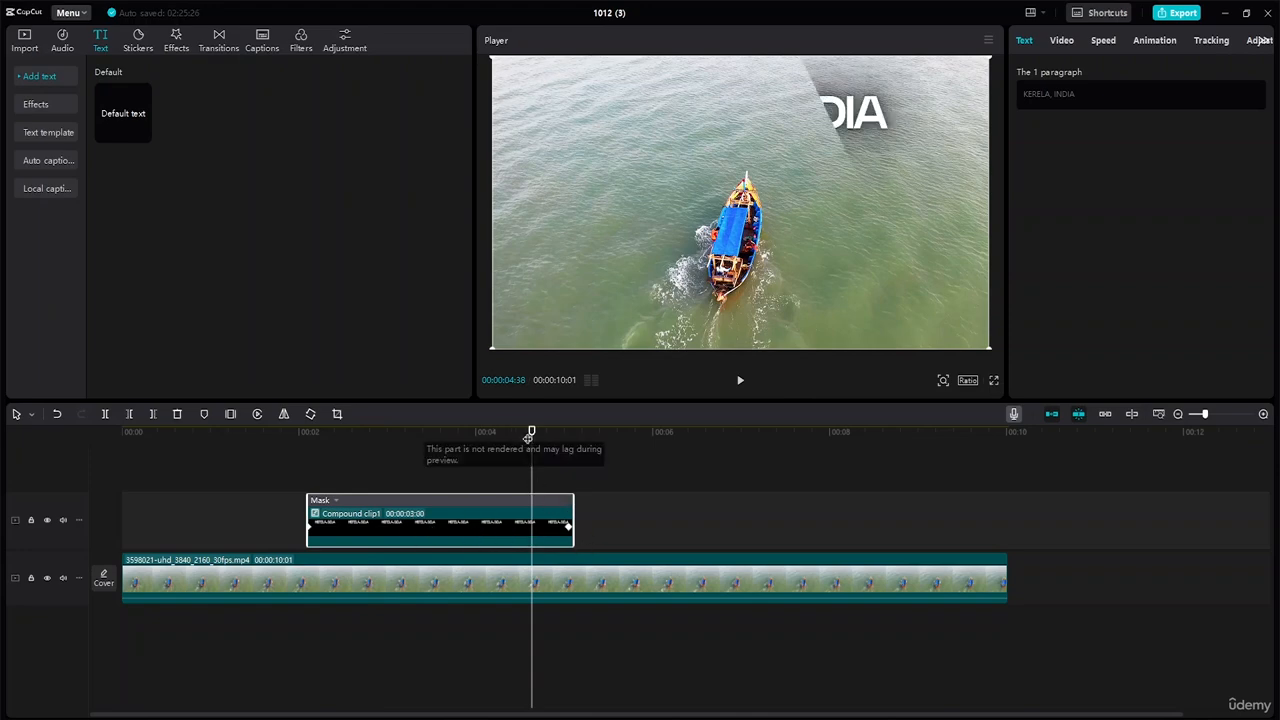
{"action": "left_click_drag", "start_coordinate": [526, 430], "coordinate": [199, 476]}
{"action": "key", "text": "space"}
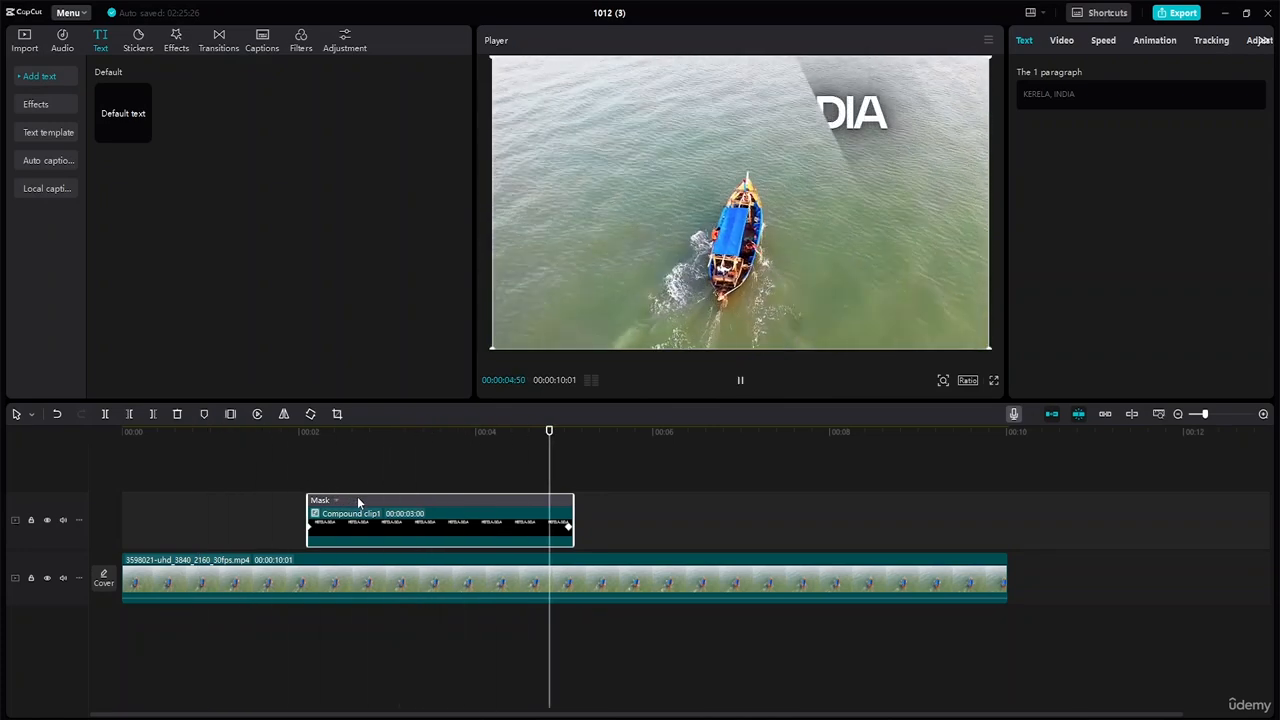
{"action": "key", "text": "space"}
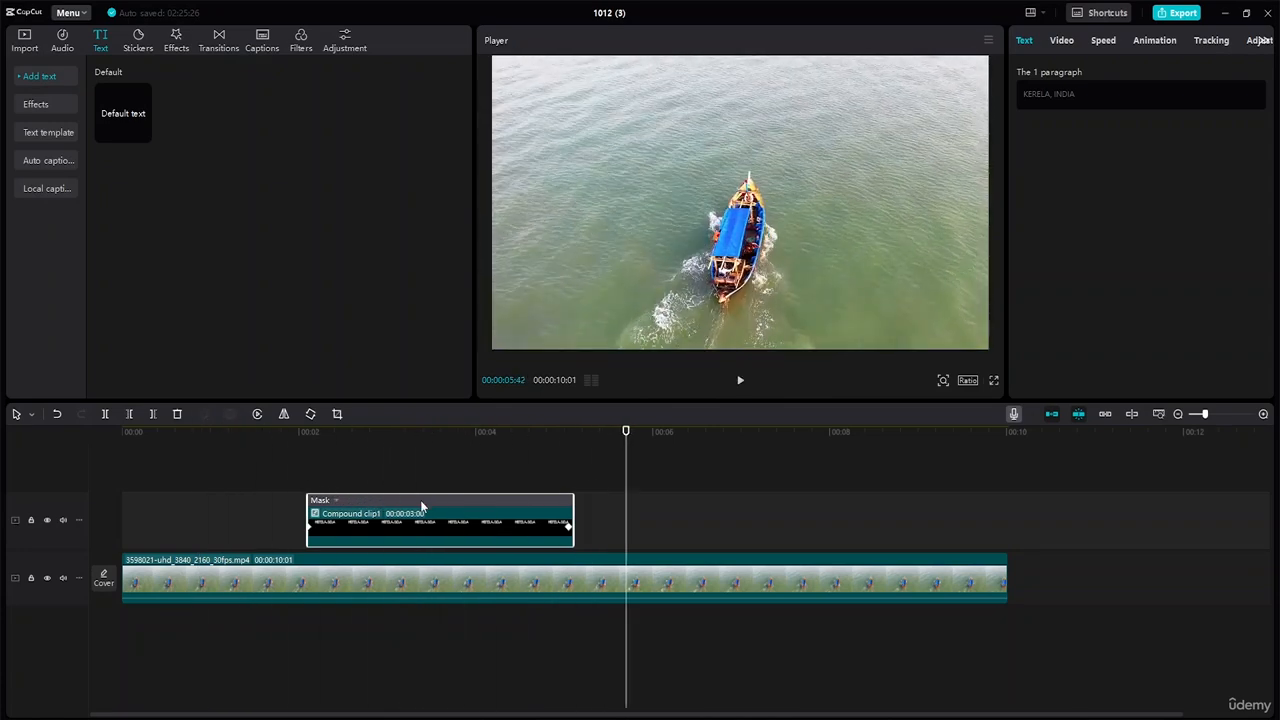
Delete the compound clip's last and first mask keyframes, playing back the title in between
{"action": "left_click", "coordinate": [569, 533]}
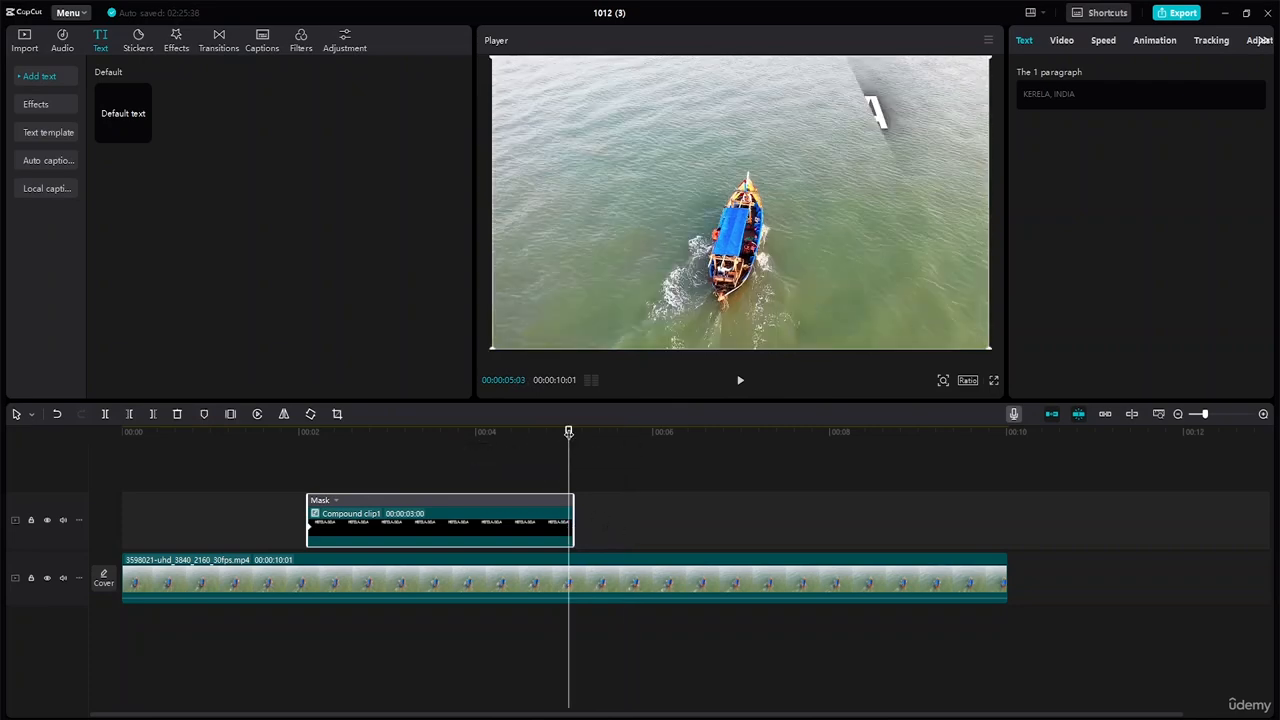
{"action": "left_click_drag", "start_coordinate": [569, 432], "coordinate": [228, 432]}
{"action": "key", "text": "space"}
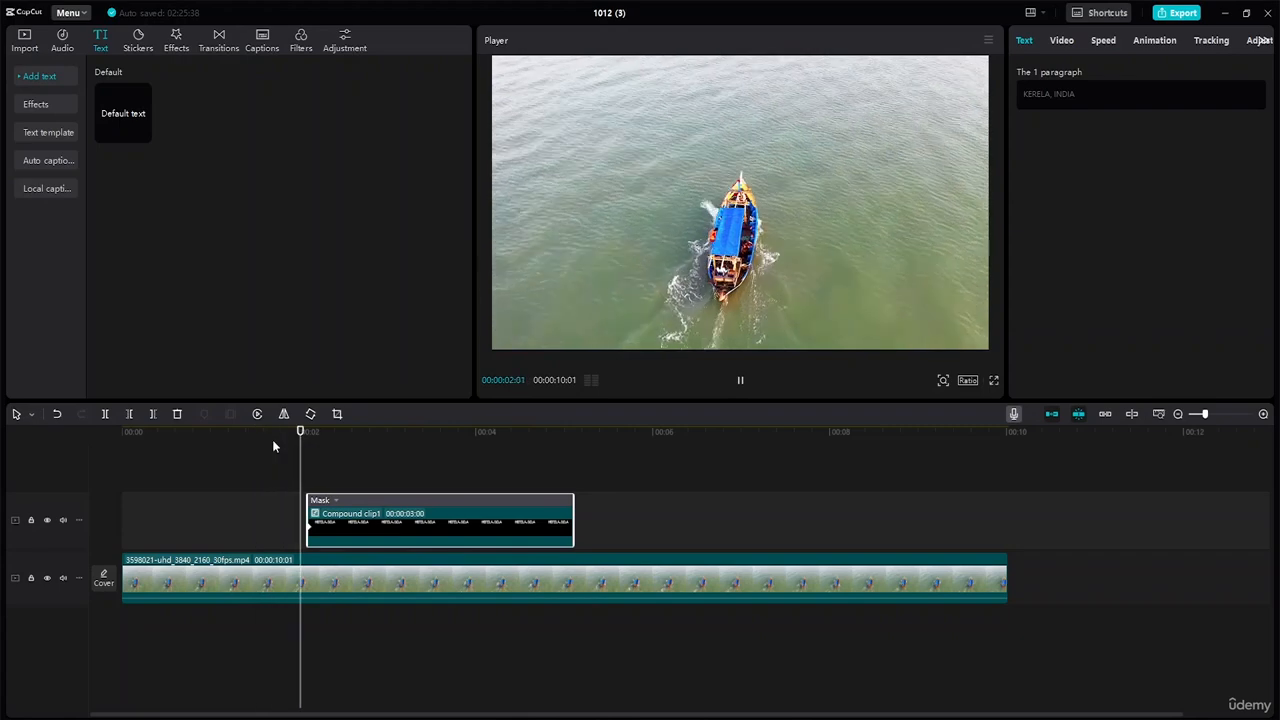
{"action": "key", "text": "space"}
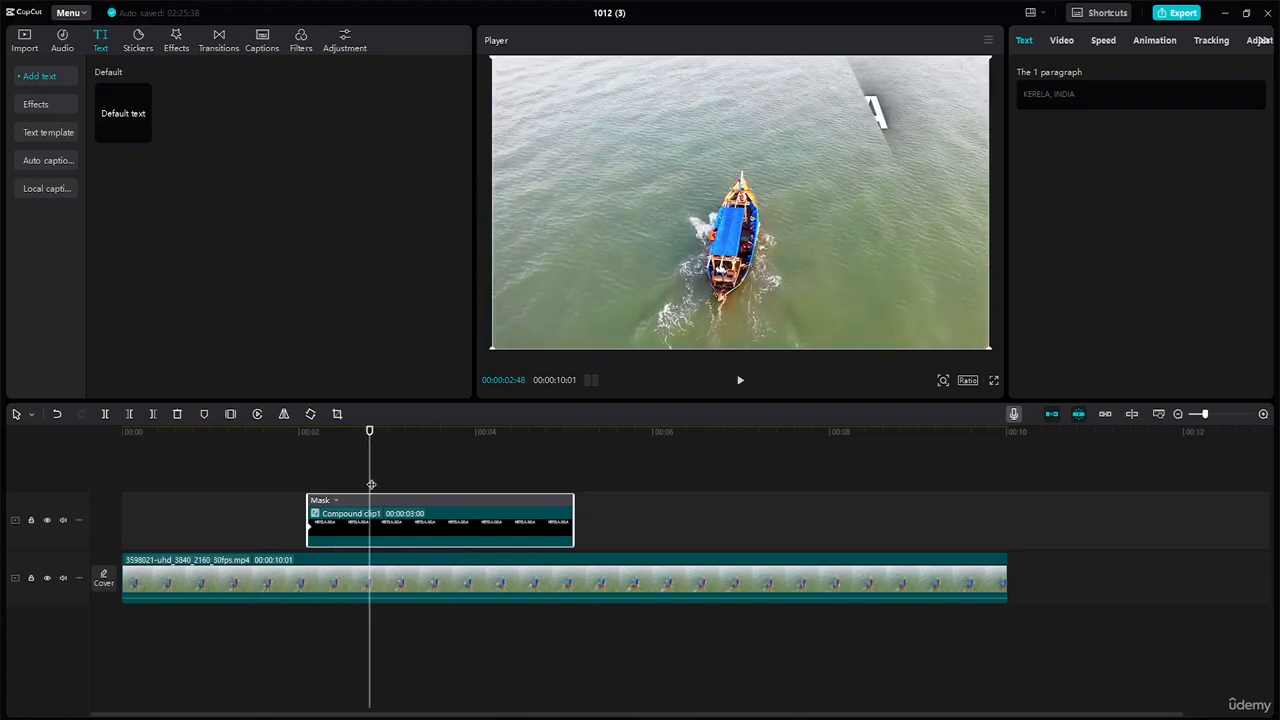
{"action": "left_click", "coordinate": [309, 530]}
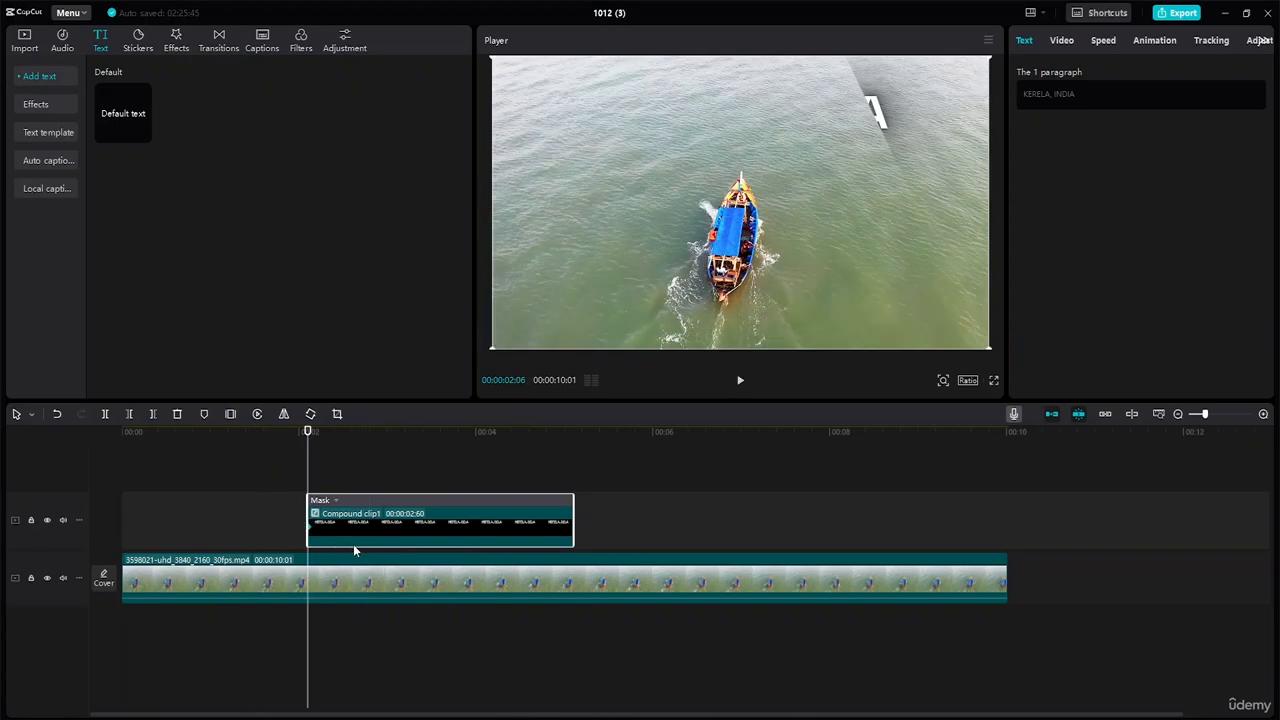
{"action": "double_click", "coordinate": [353, 544]}
{"action": "left_click", "coordinate": [711, 518]}
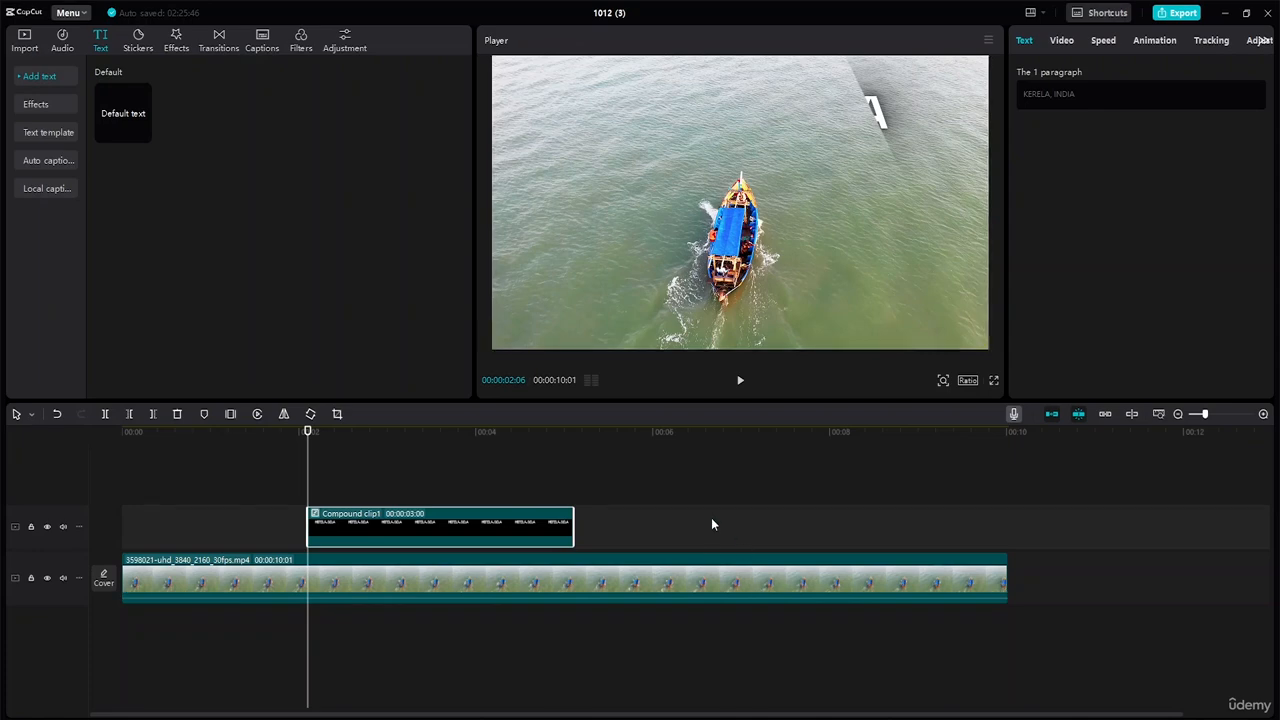
{"action": "left_click", "coordinate": [712, 524]}
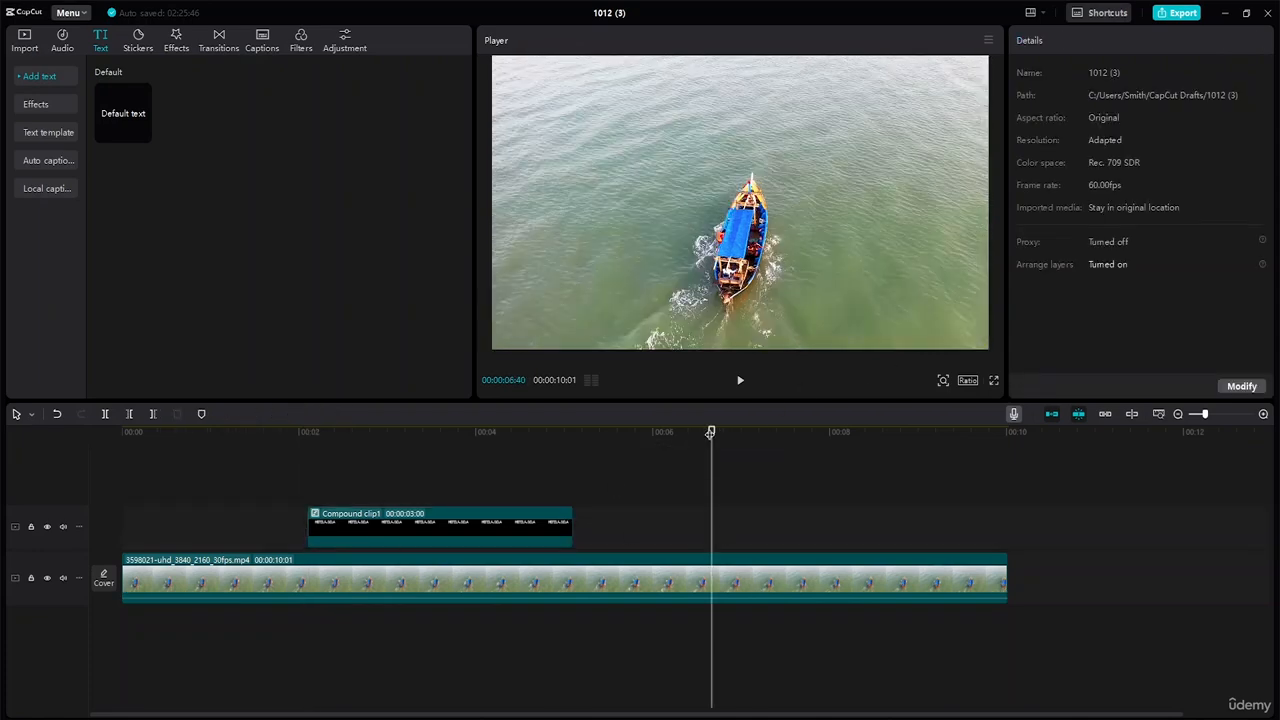
At the compound clip's start, move the mirror mask off the text to X 946, Y 36 and add a mask Position keyframe
{"action": "left_click_drag", "start_coordinate": [710, 432], "coordinate": [311, 497]}
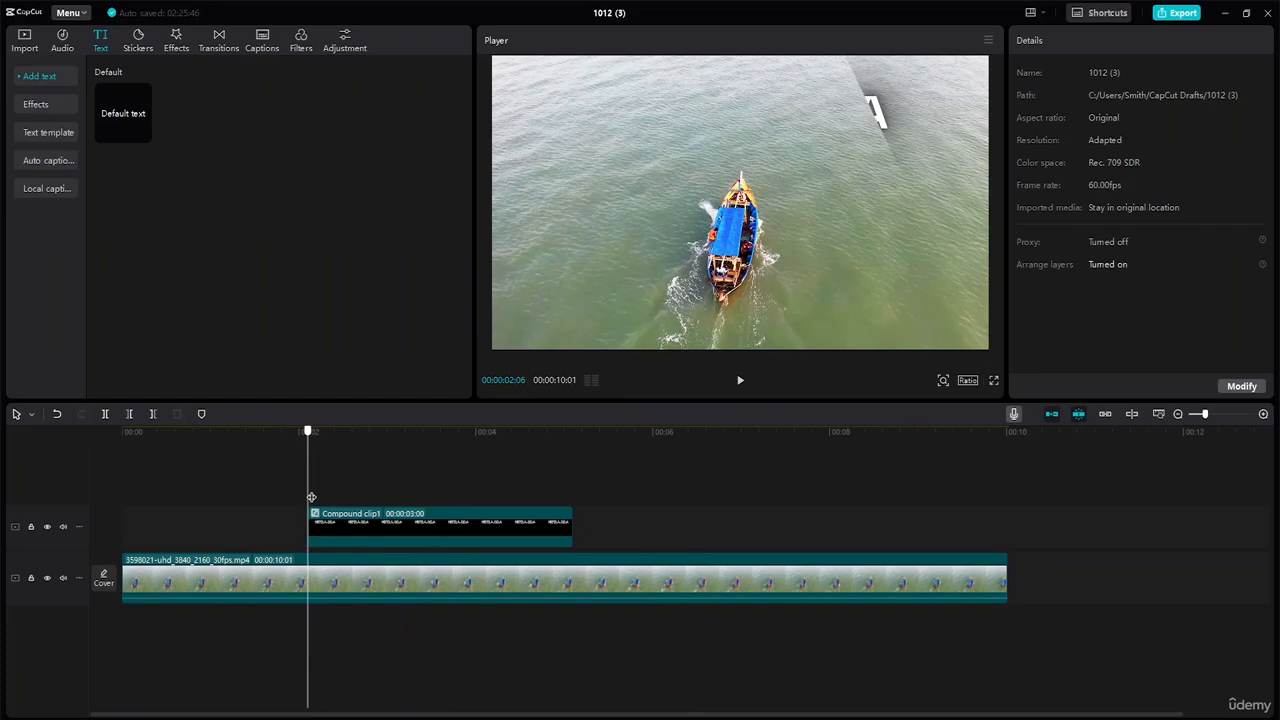
{"action": "left_click", "coordinate": [349, 546]}
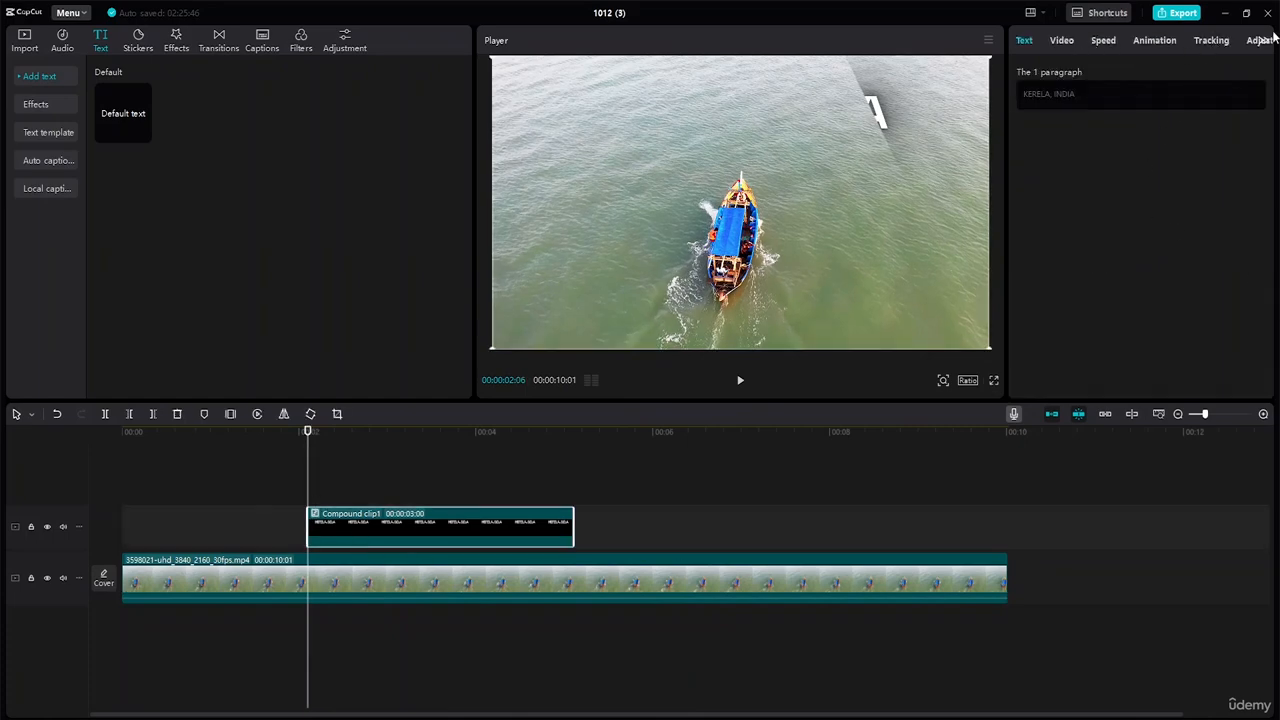
{"action": "left_click", "coordinate": [1061, 42]}
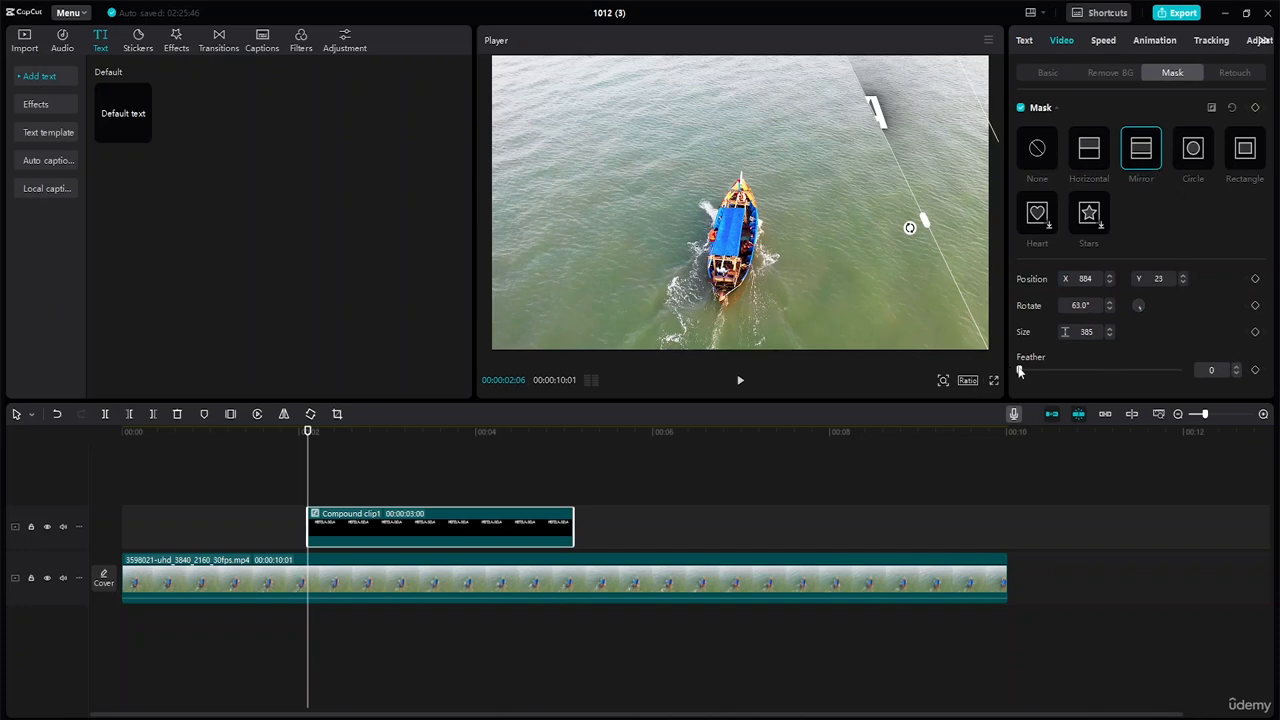
{"action": "left_click_drag", "start_coordinate": [945, 145], "coordinate": [961, 141]}
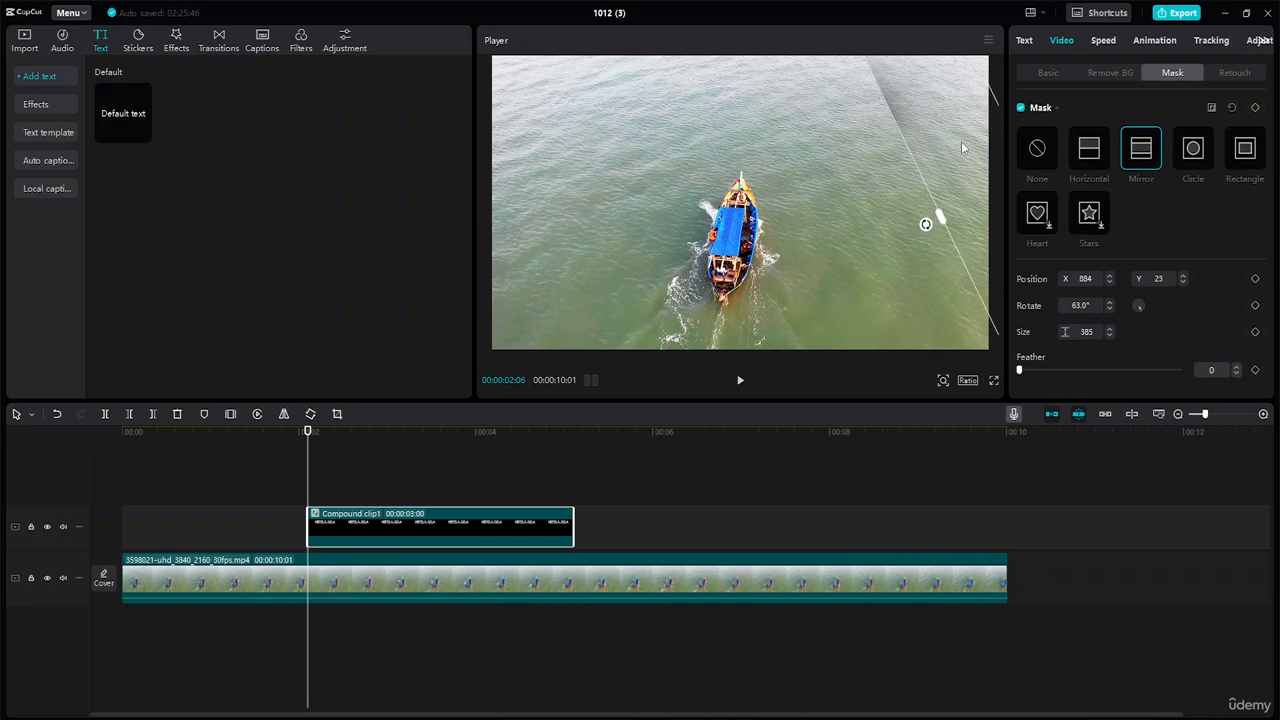
{"action": "left_click", "coordinate": [1256, 281]}
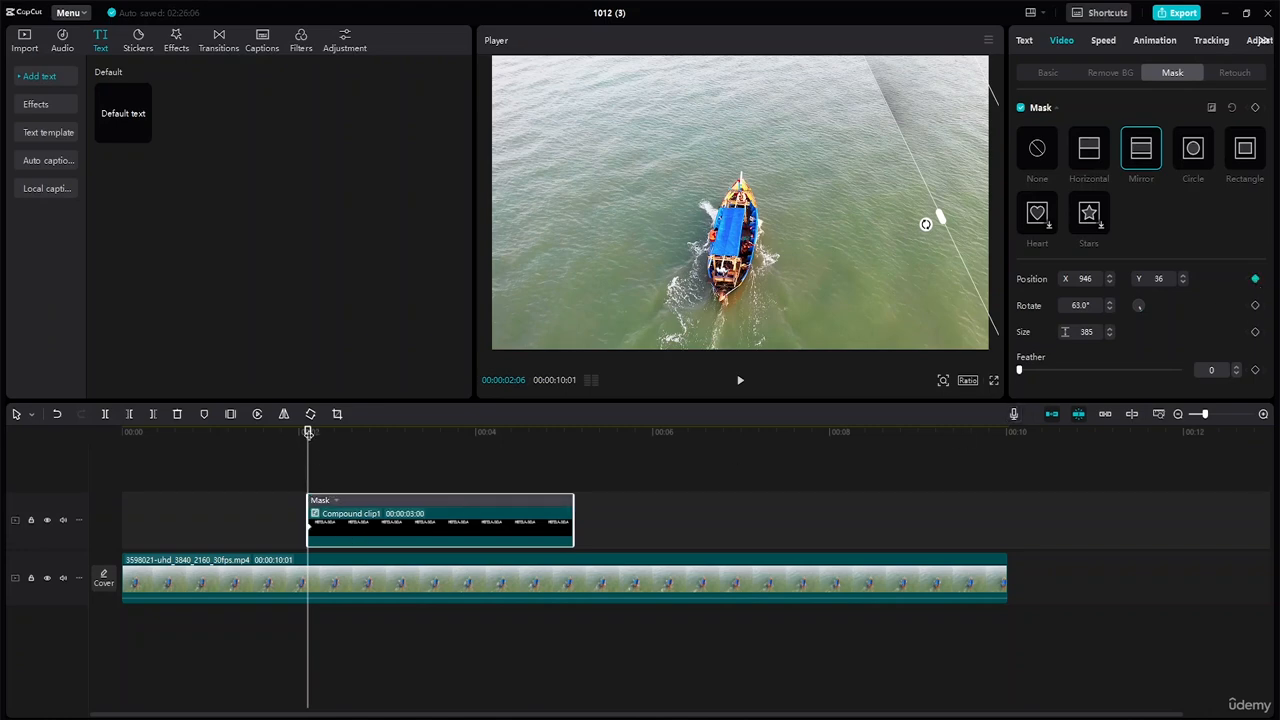
At 00:00:05:00, move the mirror mask across the title to X -734, Y -540, and play back the new sweep
{"action": "left_click_drag", "start_coordinate": [308, 432], "coordinate": [564, 500]}
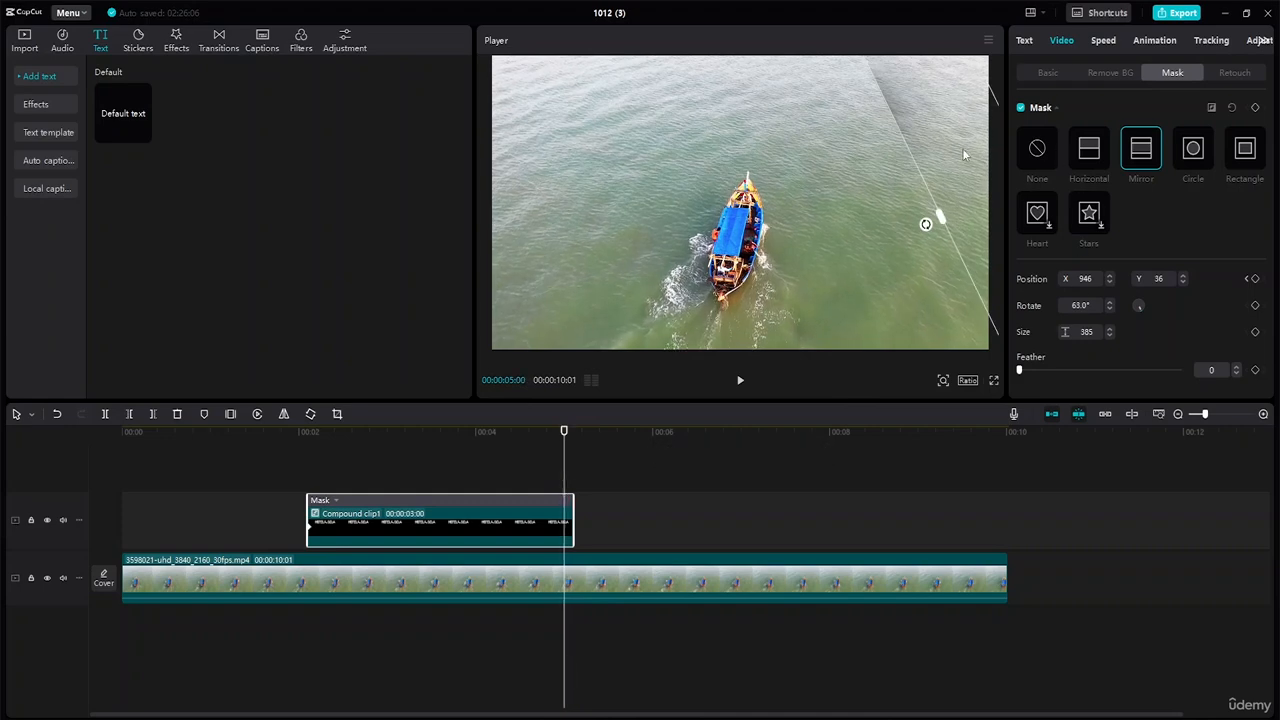
{"action": "left_click_drag", "start_coordinate": [963, 150], "coordinate": [532, 398]}
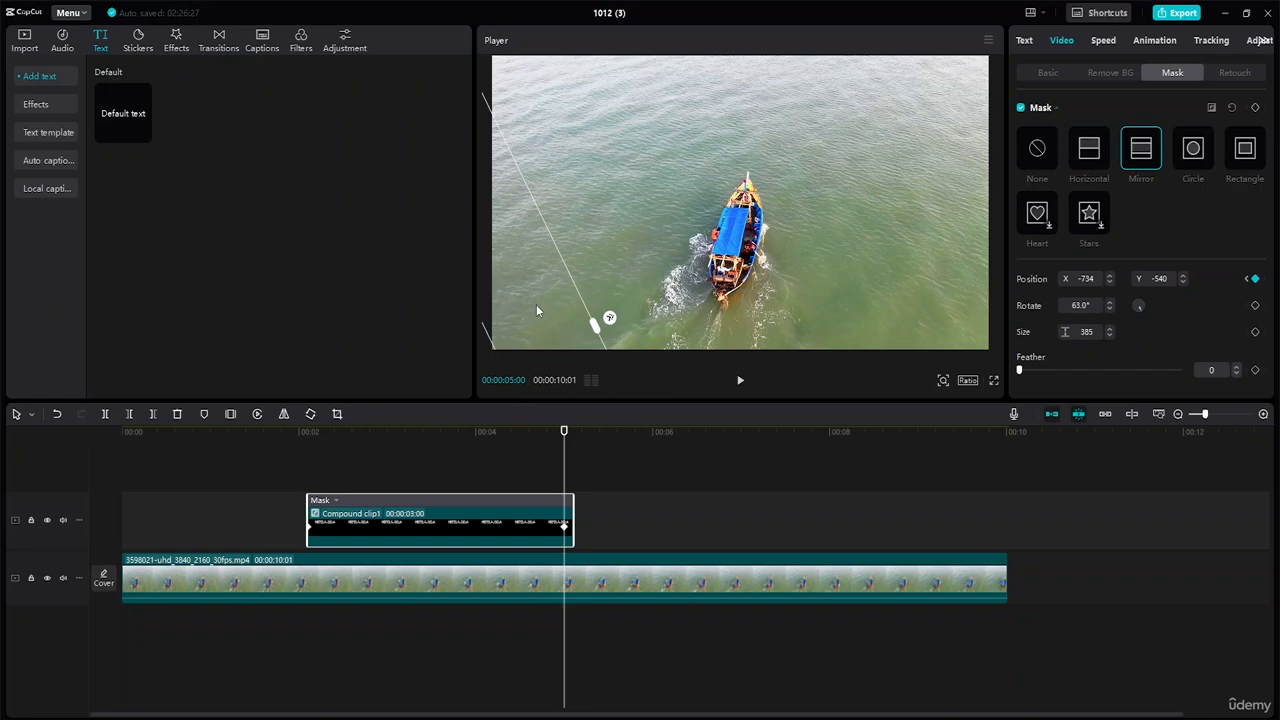
{"action": "left_click_drag", "start_coordinate": [563, 432], "coordinate": [277, 483]}
{"action": "key", "text": "space"}
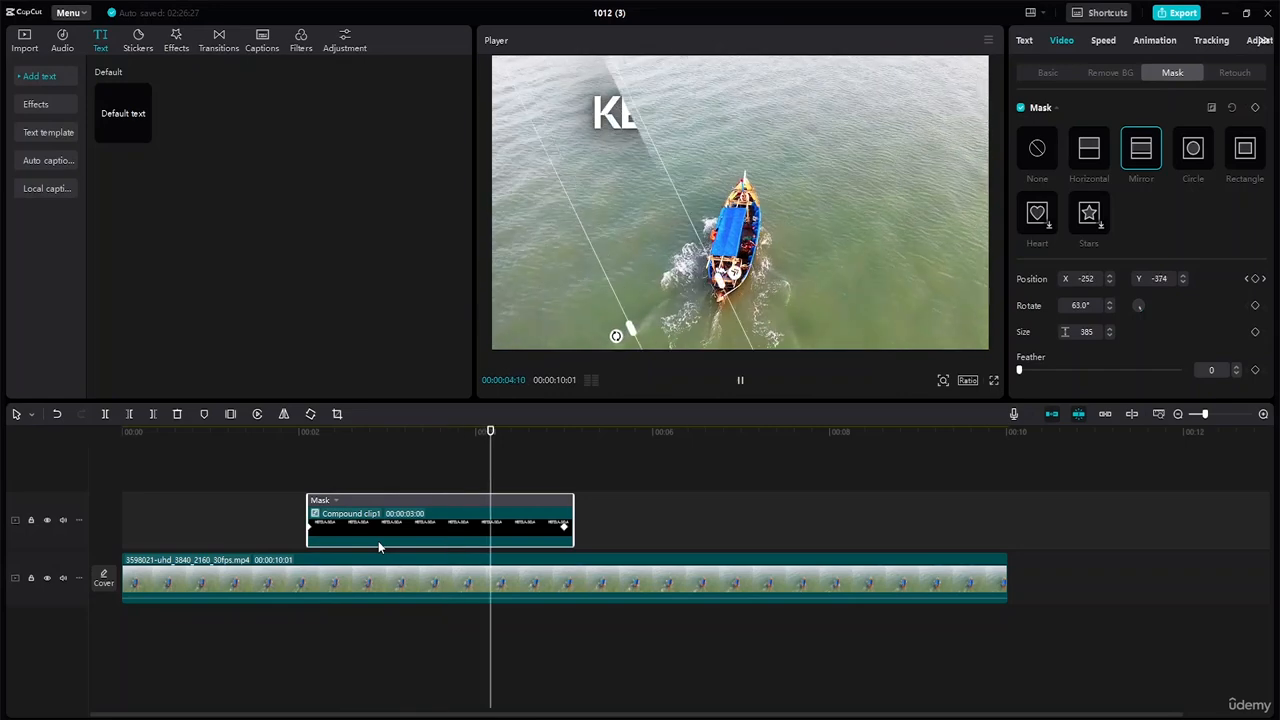
{"action": "key", "text": "space"}
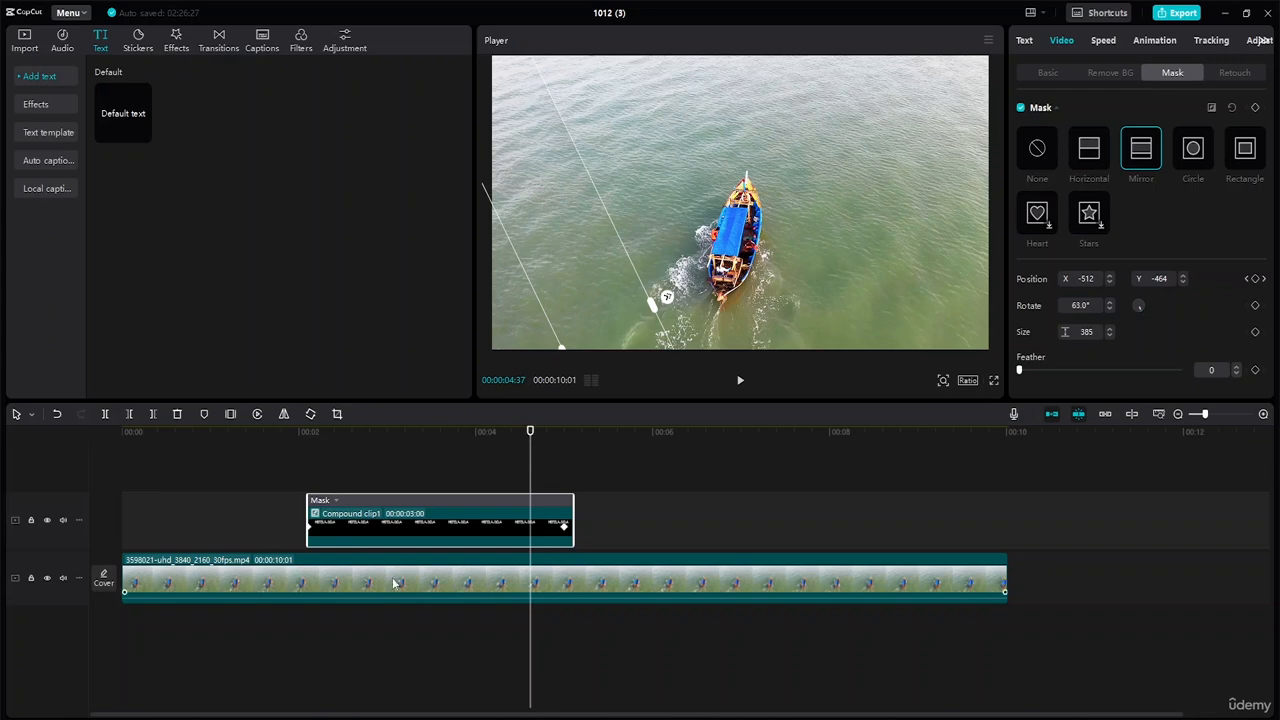
Show the keyframe animation of the compound clip's mask and expand its Position X curve for editing
{"action": "right_click", "coordinate": [316, 524]}
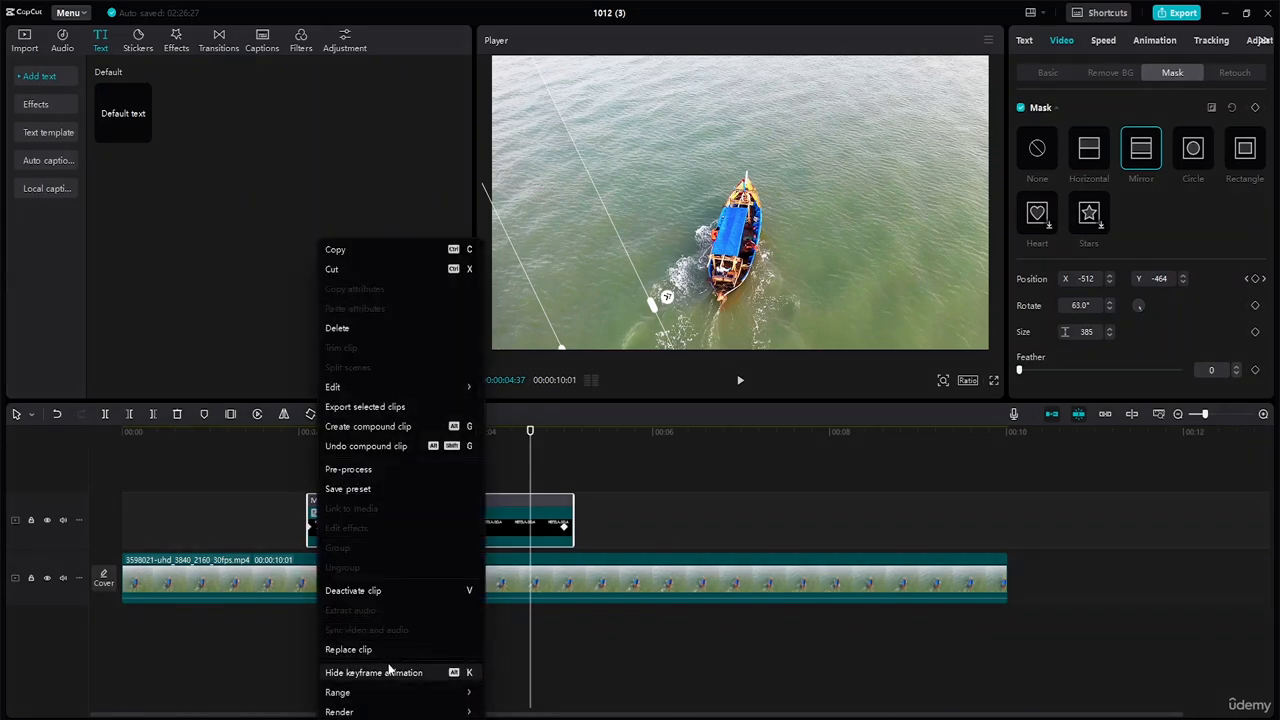
{"action": "left_click", "coordinate": [649, 634]}
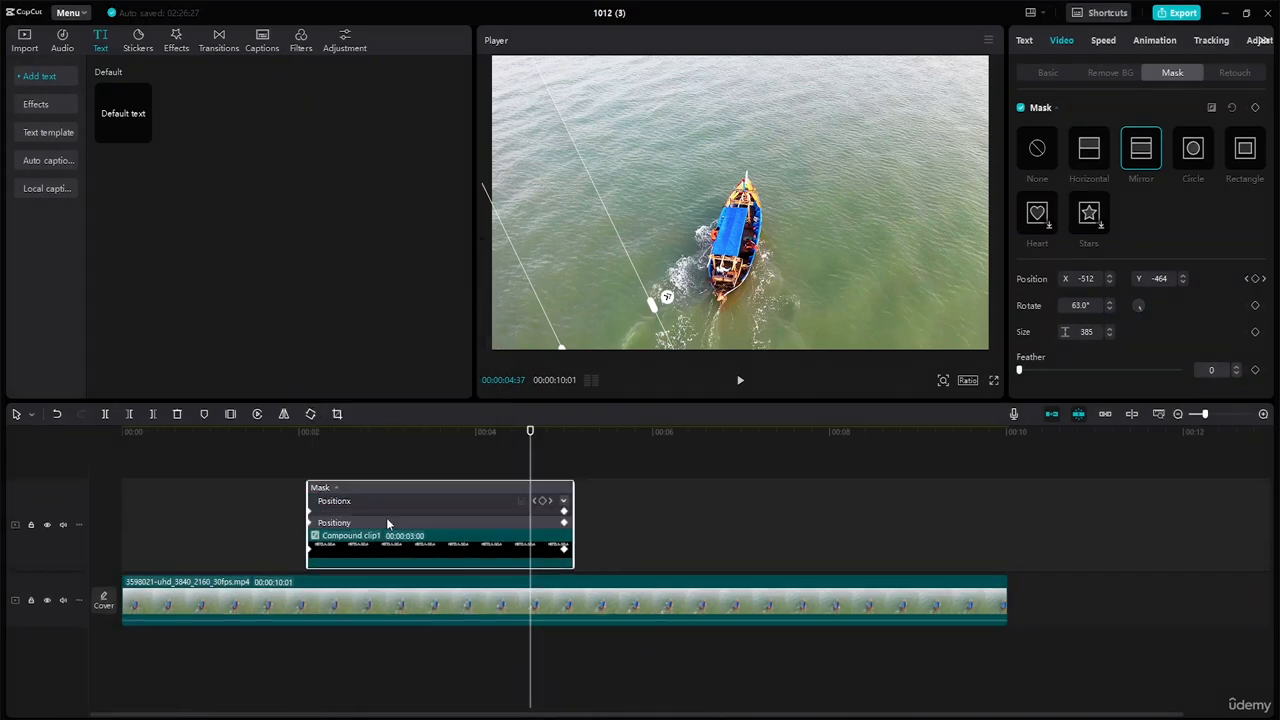
{"action": "left_click", "coordinate": [331, 502]}
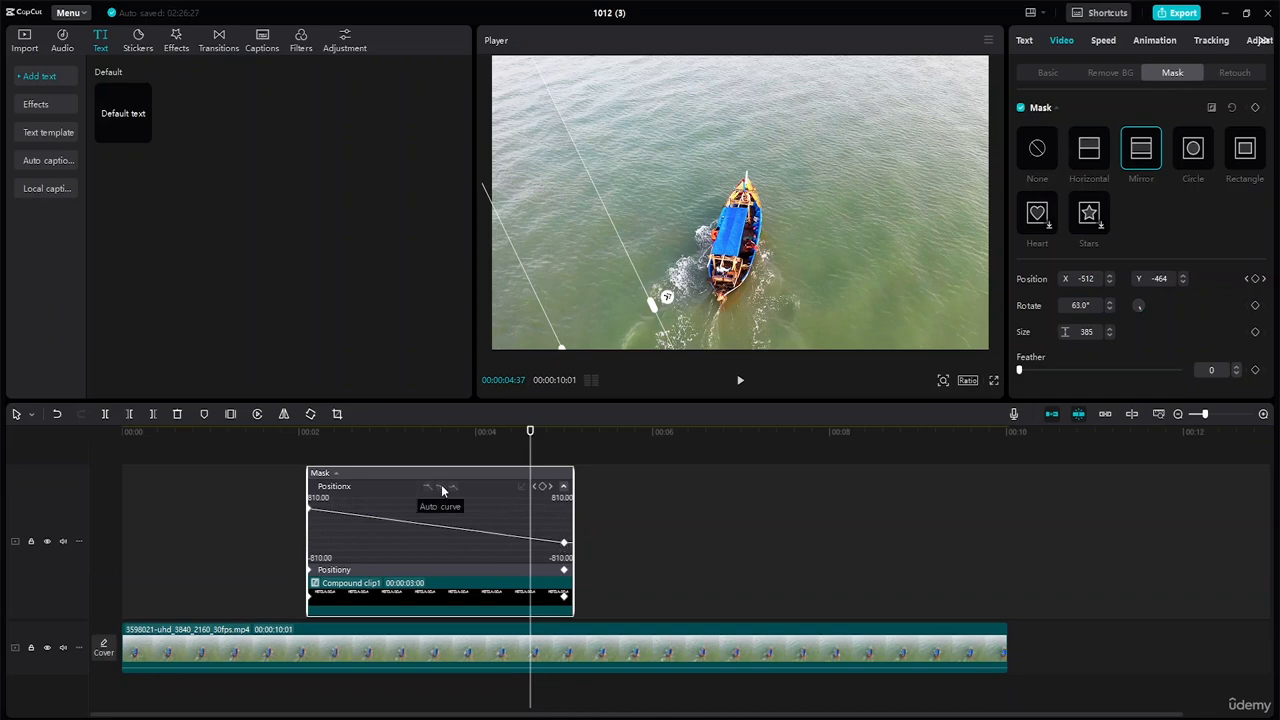
{"action": "right_click", "coordinate": [527, 486]}
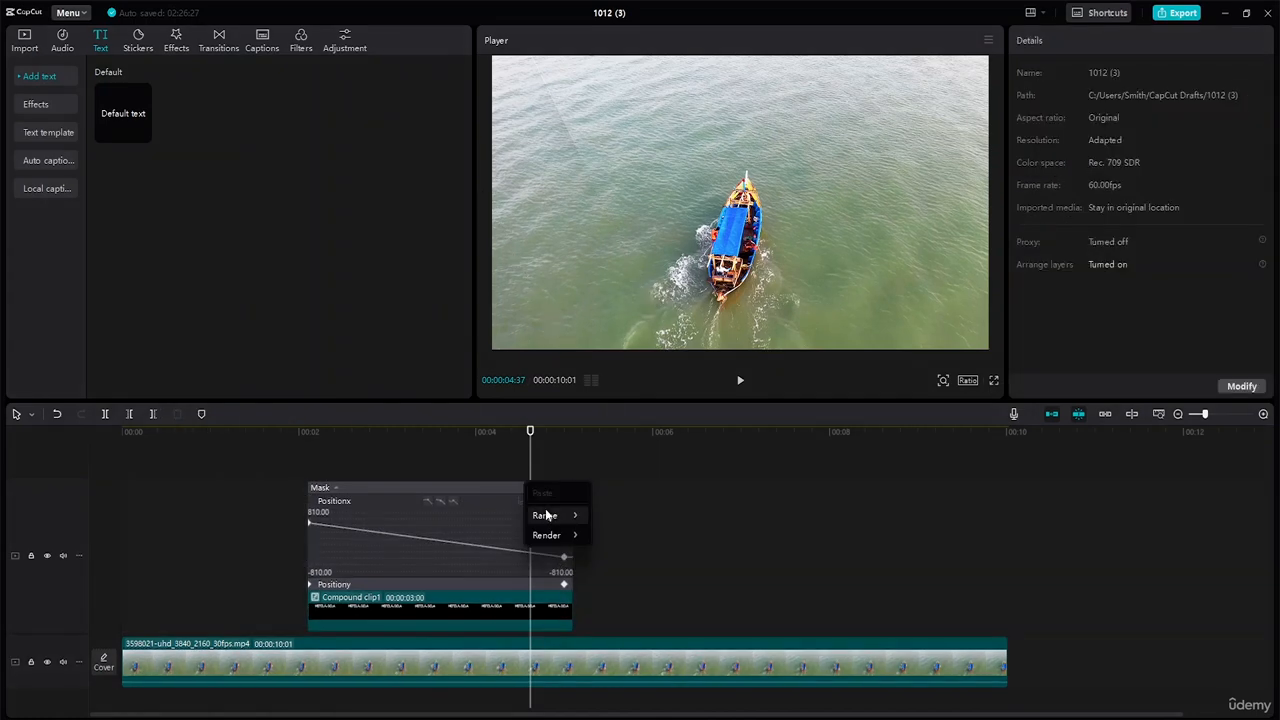
{"action": "mouse_move", "coordinate": [548, 535]}
{"action": "left_click", "coordinate": [652, 508]}
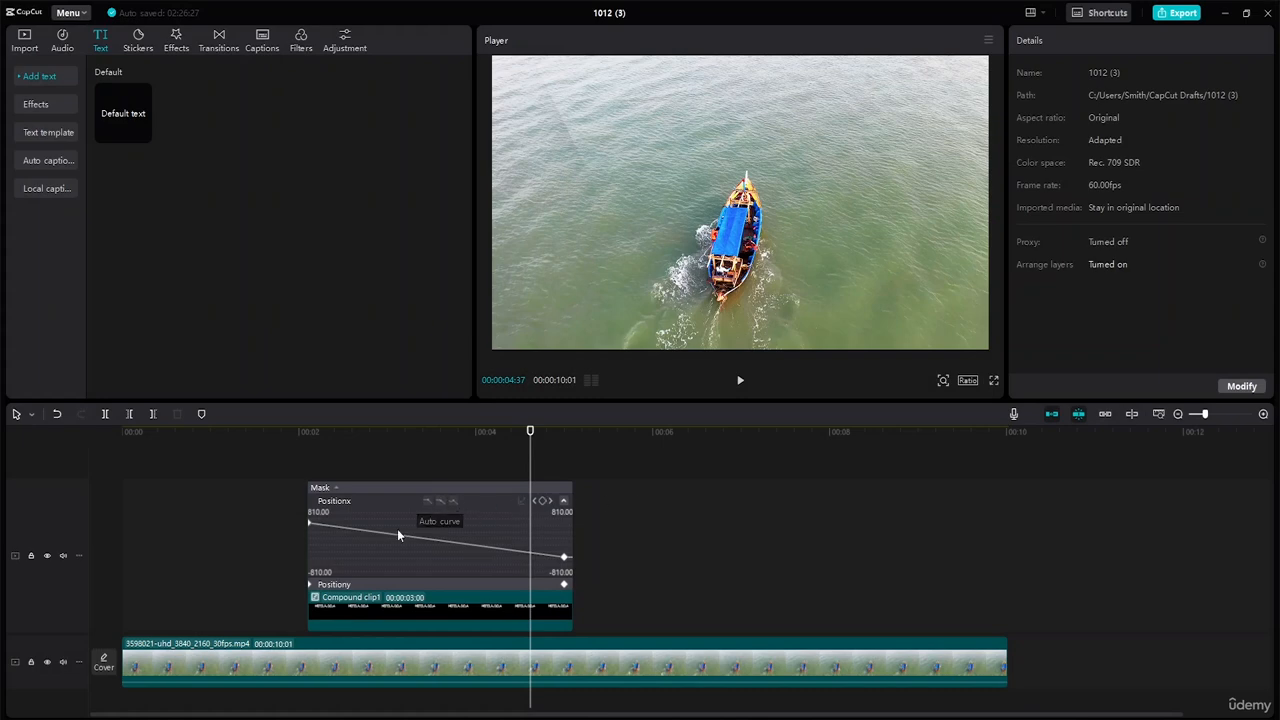
{"action": "left_click", "coordinate": [303, 522]}
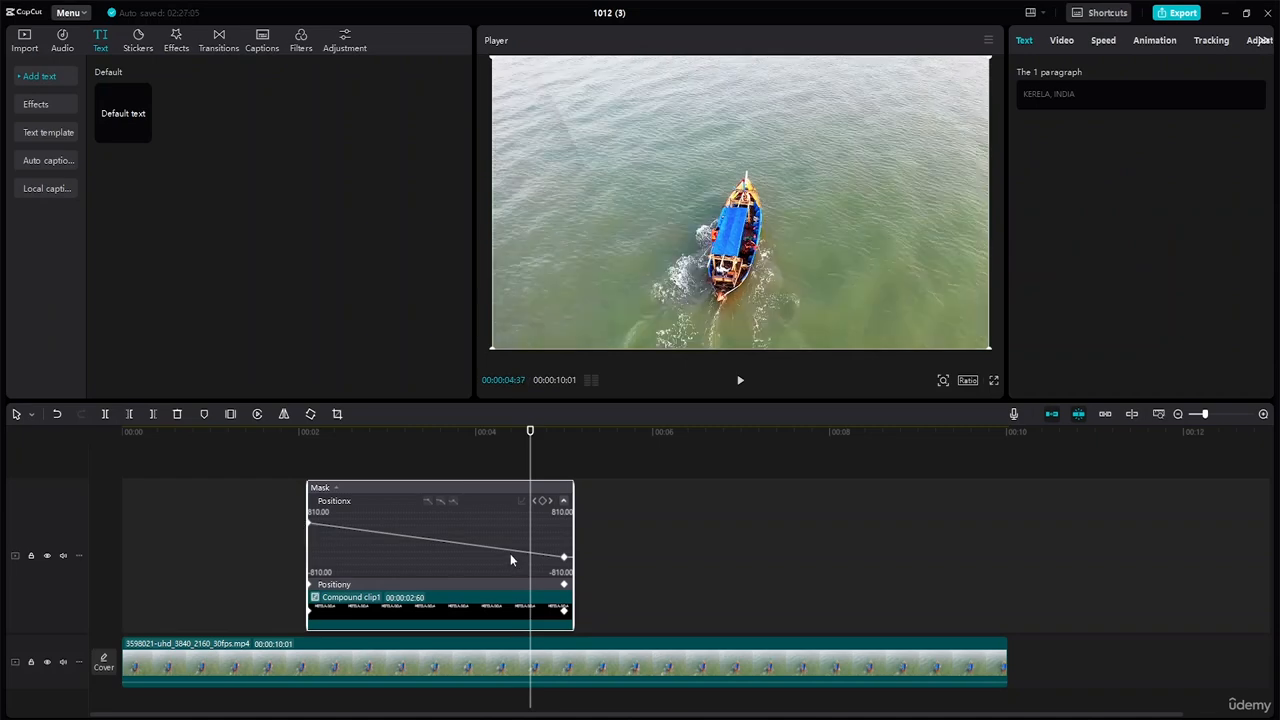
Shift the last Position X keyframe slightly earlier, apply Auto curve to it, and stretch its curve handle toward the clip's start
{"action": "left_click_drag", "start_coordinate": [564, 557], "coordinate": [556, 560]}
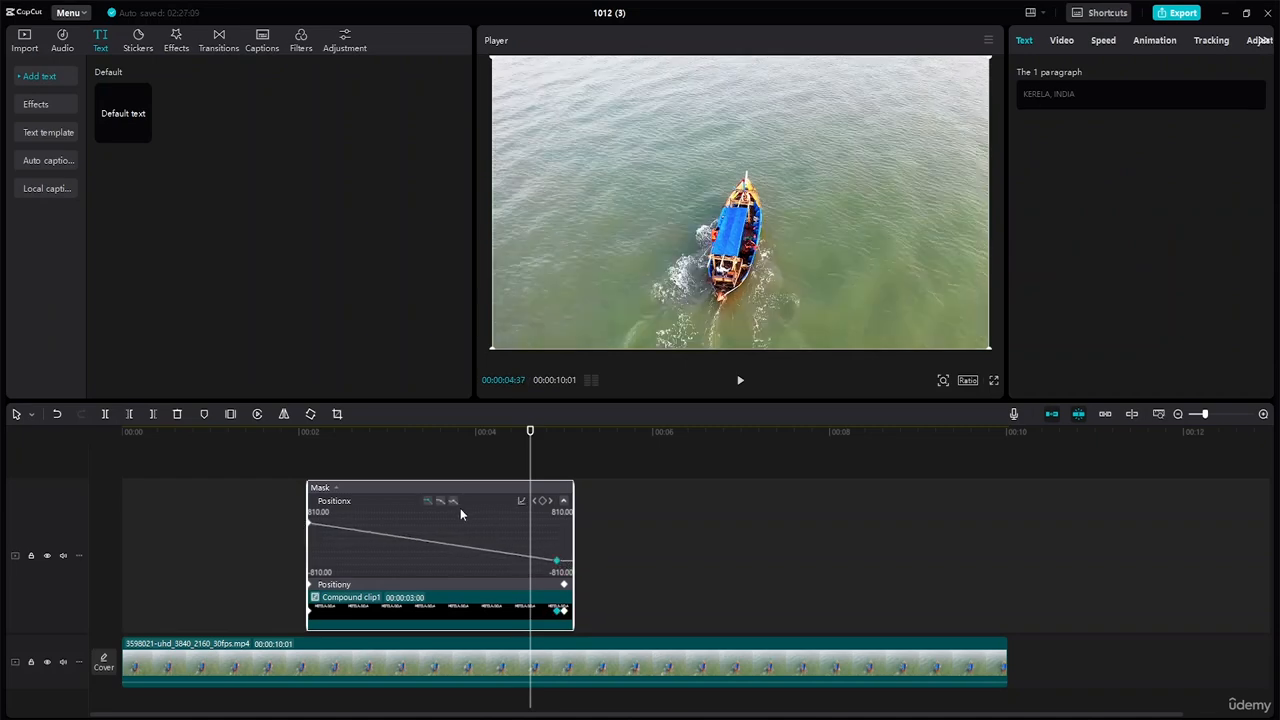
{"action": "left_click", "coordinate": [442, 501]}
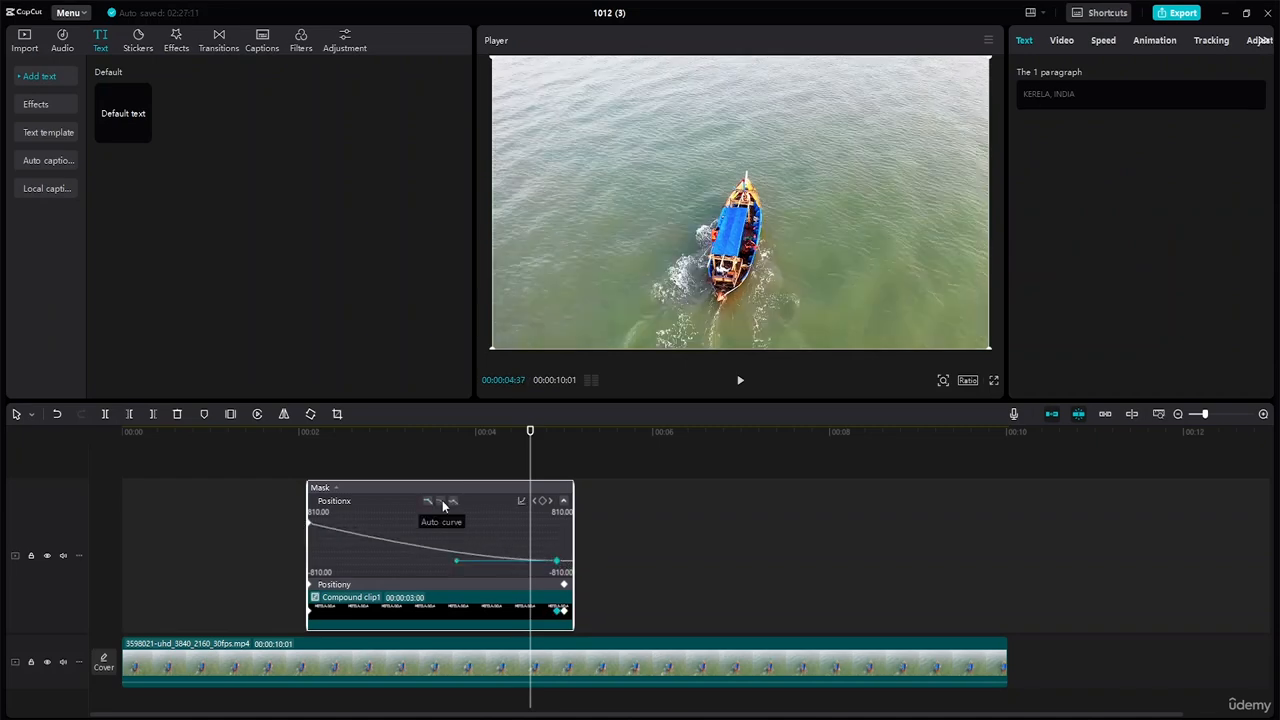
{"action": "left_click", "coordinate": [455, 564]}
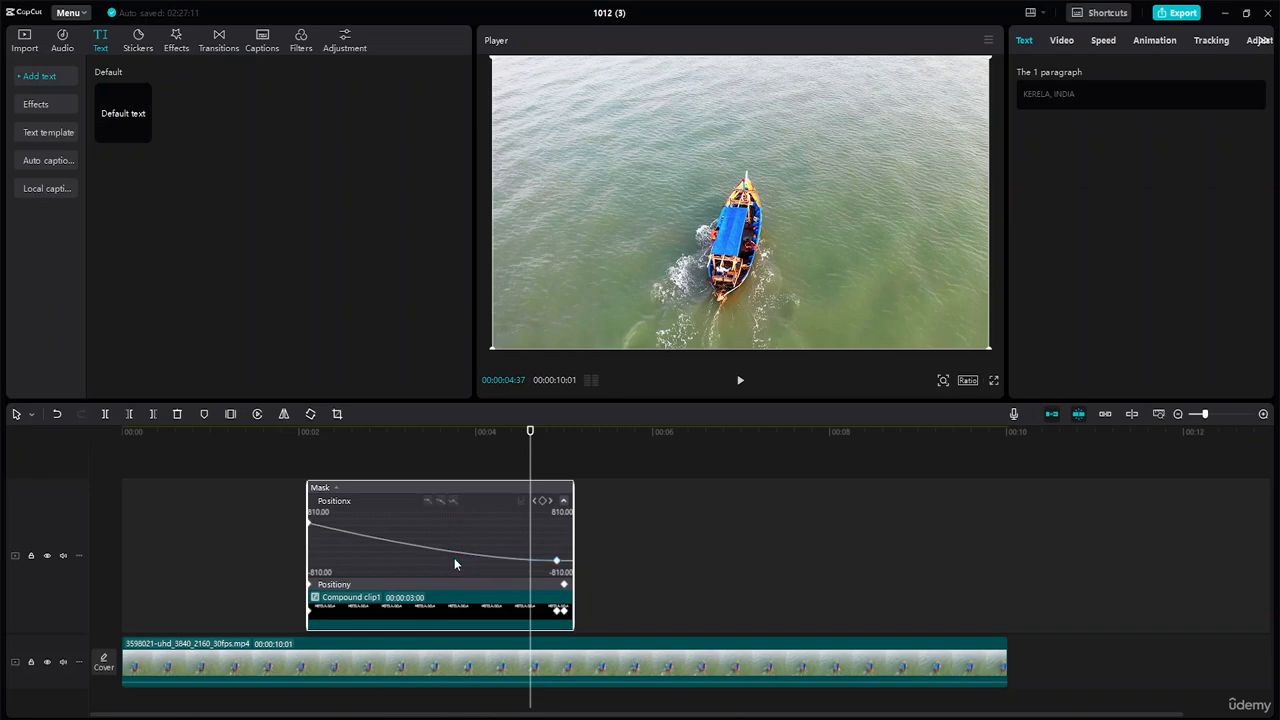
{"action": "left_click", "coordinate": [556, 560]}
{"action": "left_click_drag", "start_coordinate": [455, 560], "coordinate": [390, 557]}
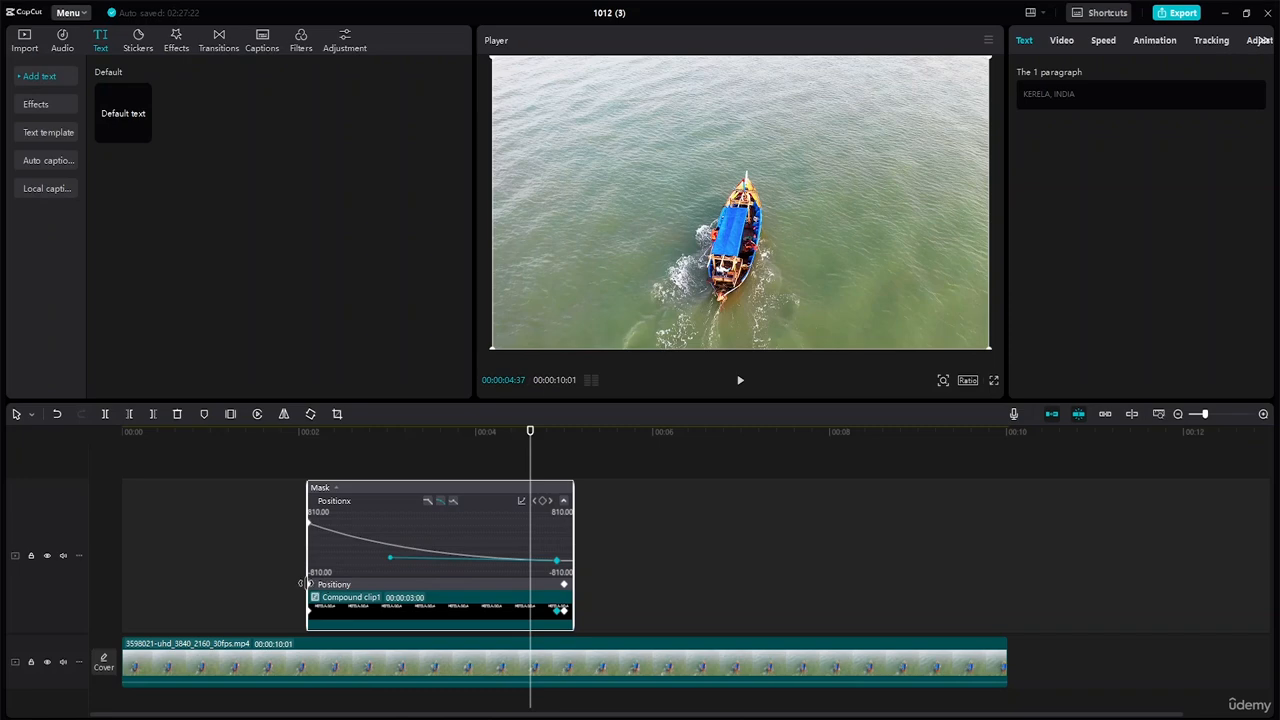
Expand the mask's Position Y curve, apply Auto curve to its last keyframe, and stretch that handle toward the clip's start
{"action": "left_click", "coordinate": [313, 591]}
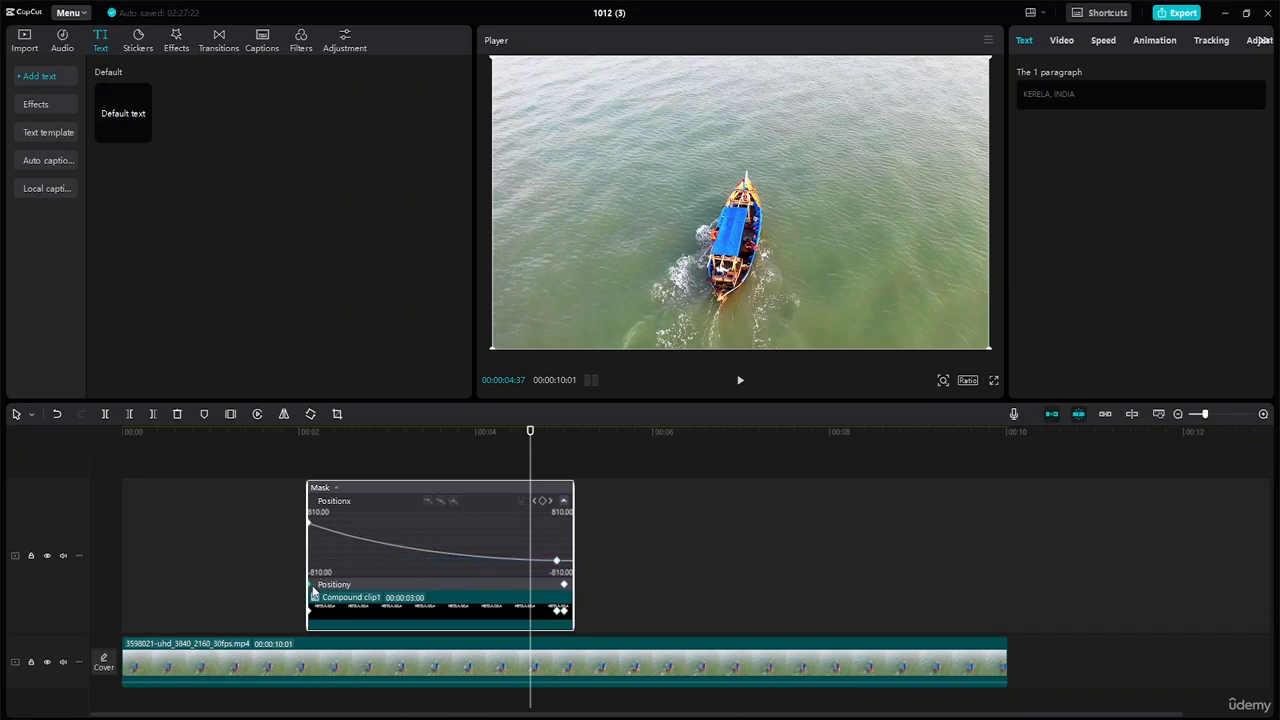
{"action": "scroll", "coordinate": [408, 512], "scroll_direction": "down", "scroll_amount": 1}
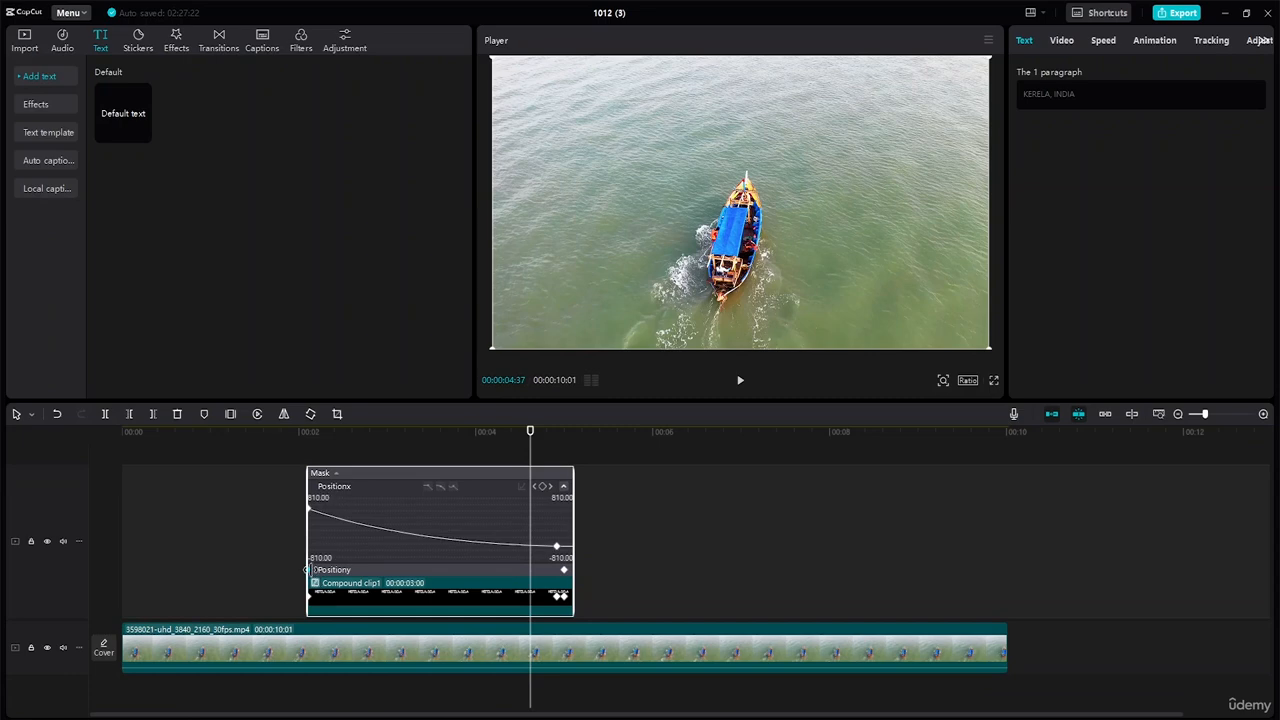
{"action": "left_click", "coordinate": [336, 572]}
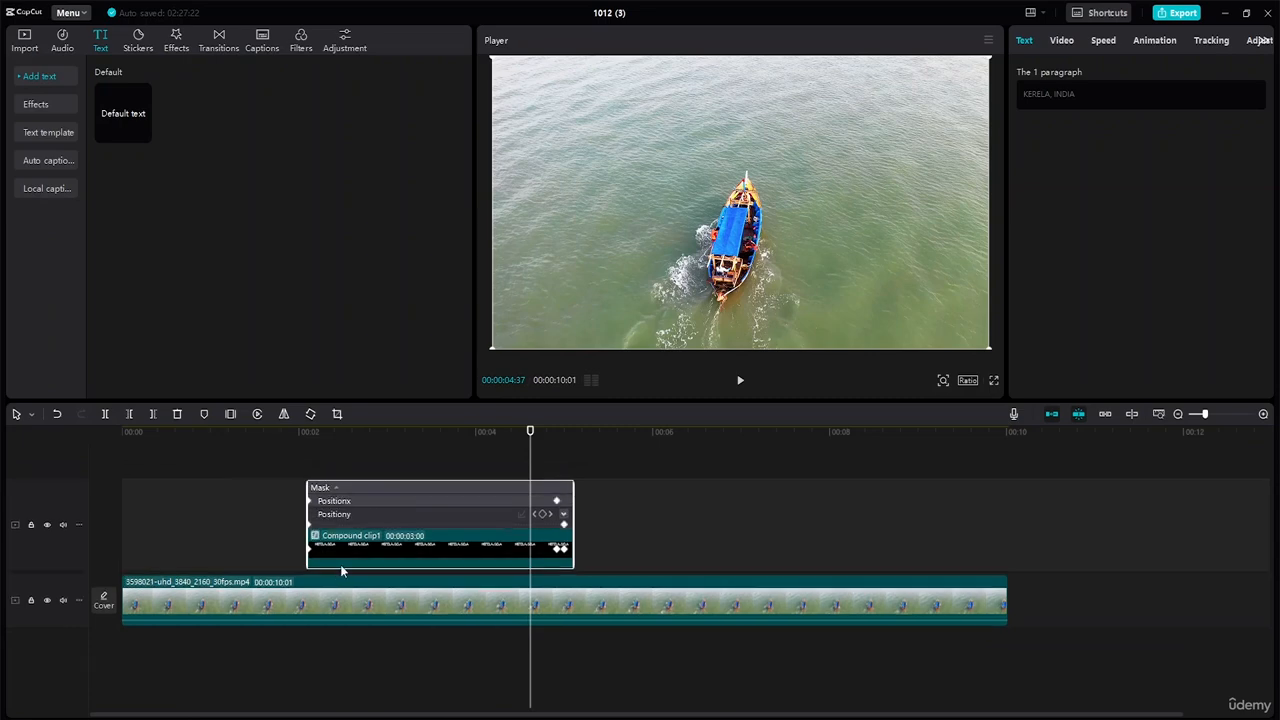
{"action": "left_click", "coordinate": [335, 514]}
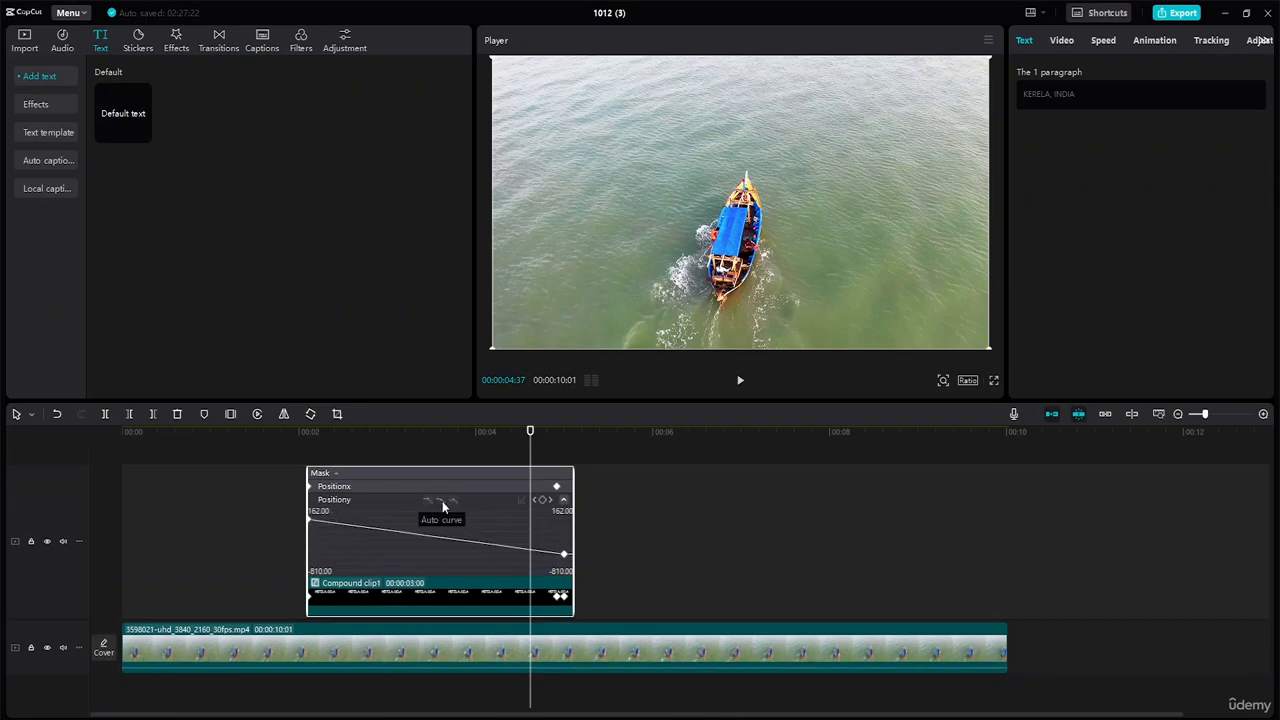
{"action": "left_click", "coordinate": [564, 554]}
{"action": "left_click", "coordinate": [442, 499]}
{"action": "left_click", "coordinate": [458, 552]}
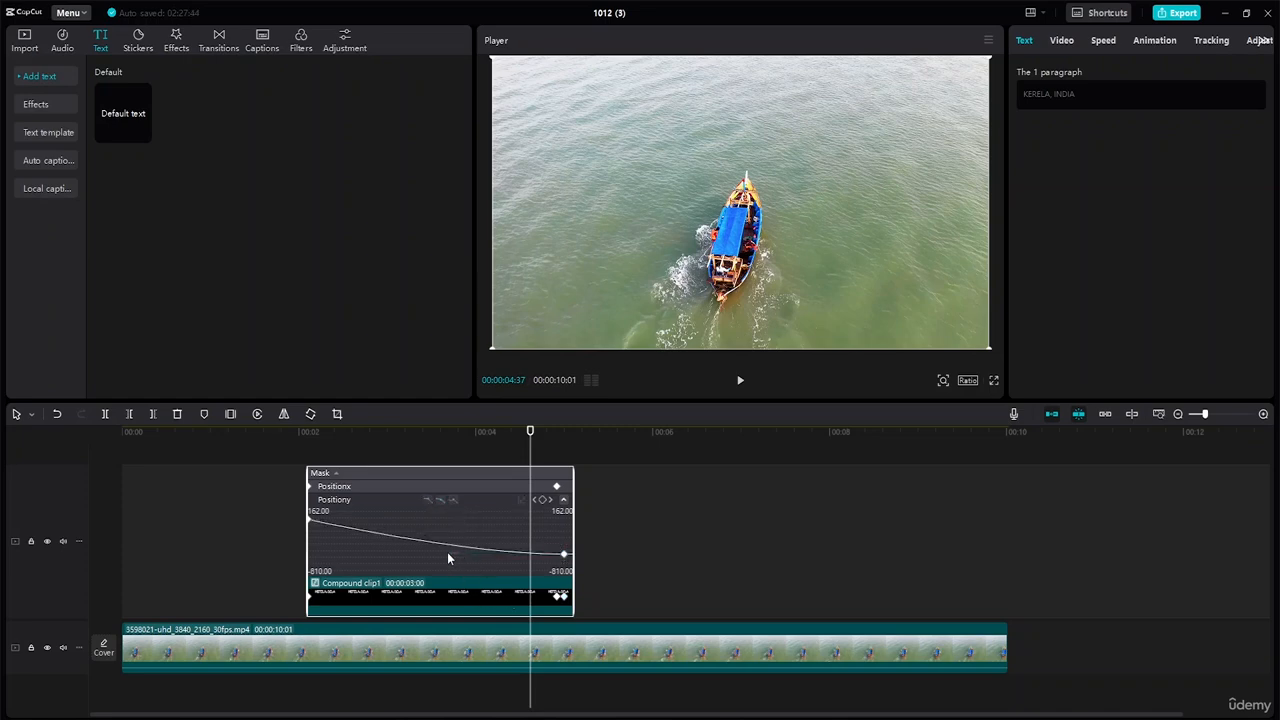
{"action": "left_click", "coordinate": [563, 553]}
{"action": "left_click_drag", "start_coordinate": [461, 553], "coordinate": [372, 550]}
{"action": "left_click", "coordinate": [766, 483]}
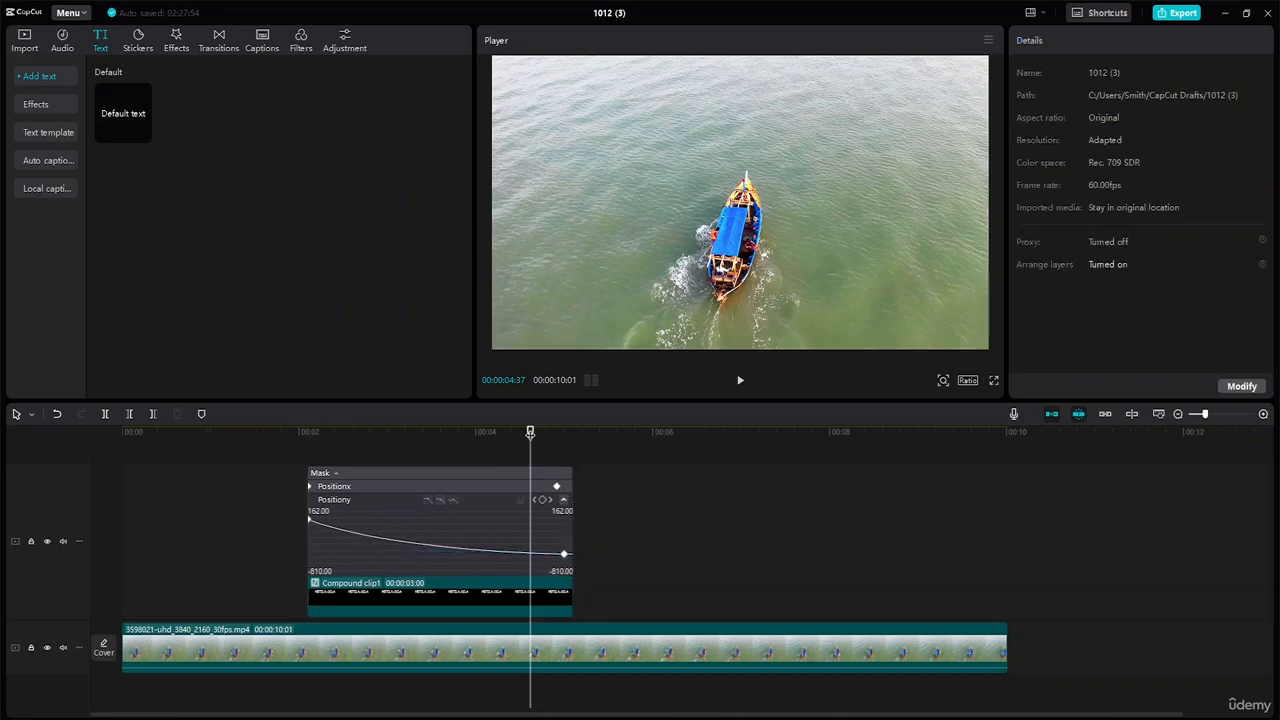
Play back the title section from before the compound clip to check the eased mask sweep
{"action": "left_click_drag", "start_coordinate": [531, 436], "coordinate": [215, 467]}
{"action": "key", "text": "space"}
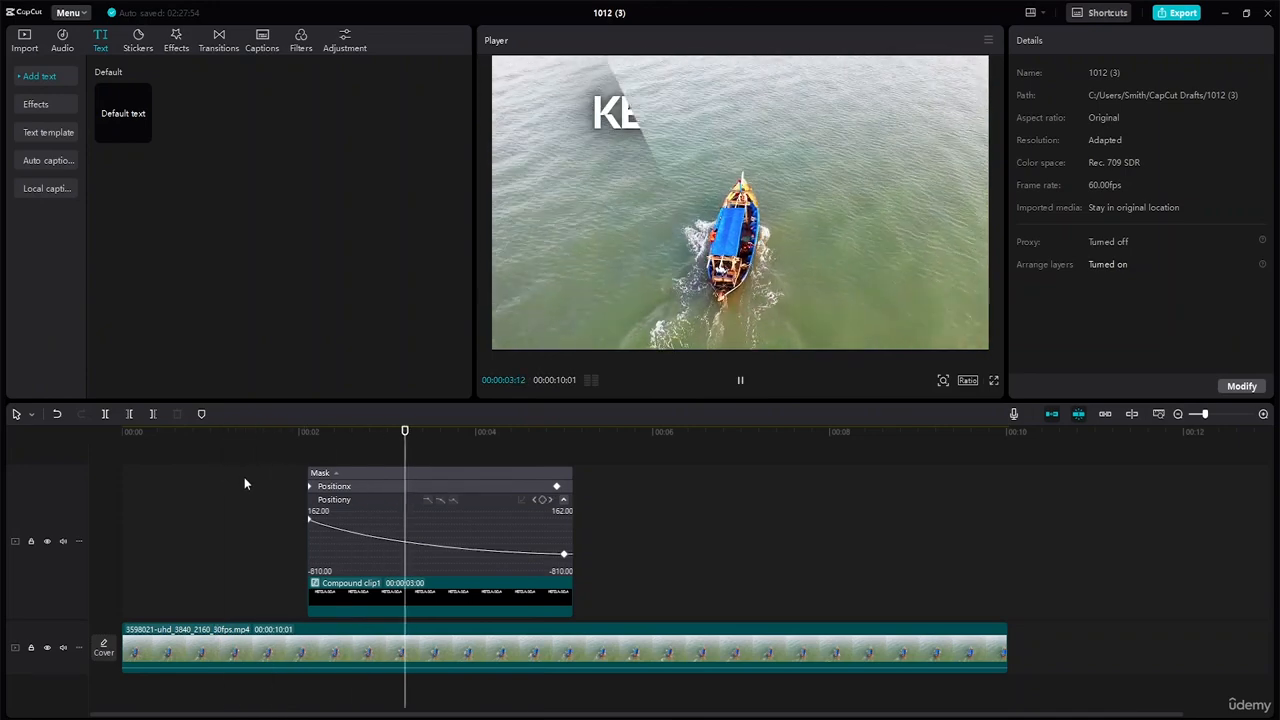
{"action": "key", "text": "space"}
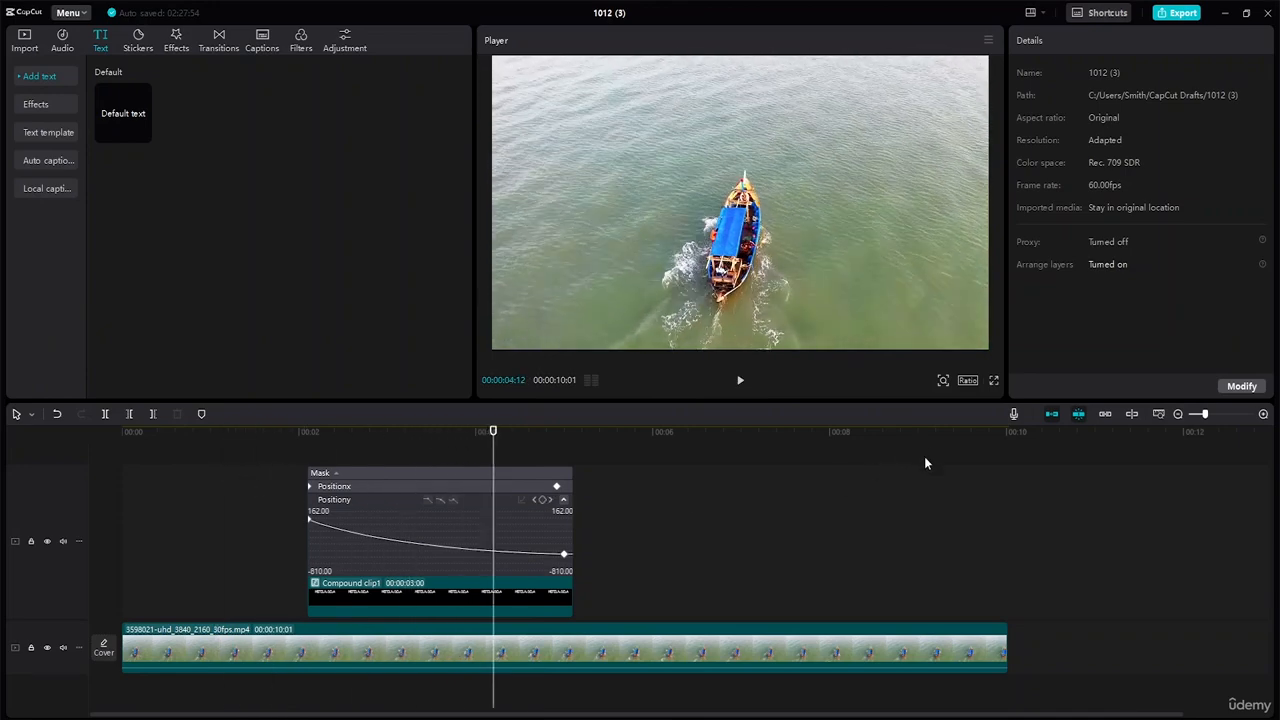
Collapse the expanded mask keyframe curves on the compound clip and reselect the clip
{"action": "left_click", "coordinate": [570, 471]}
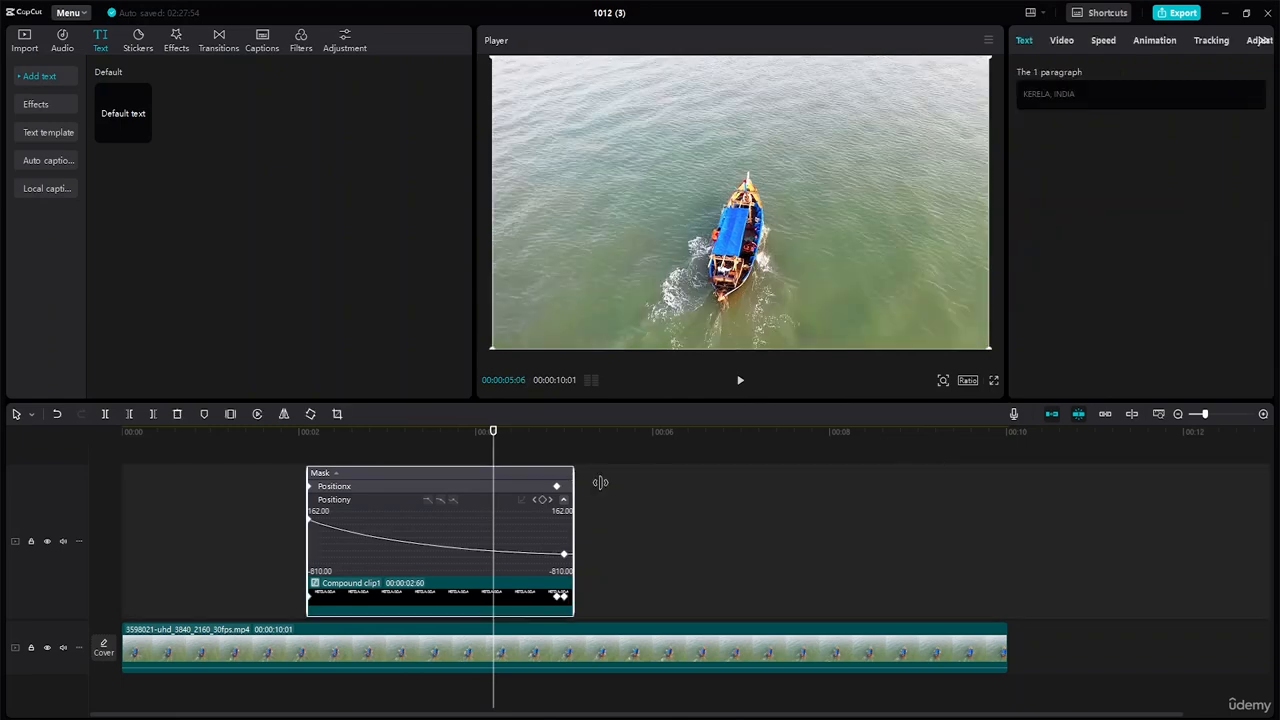
{"action": "left_click", "coordinate": [674, 525]}
{"action": "left_click", "coordinate": [339, 473]}
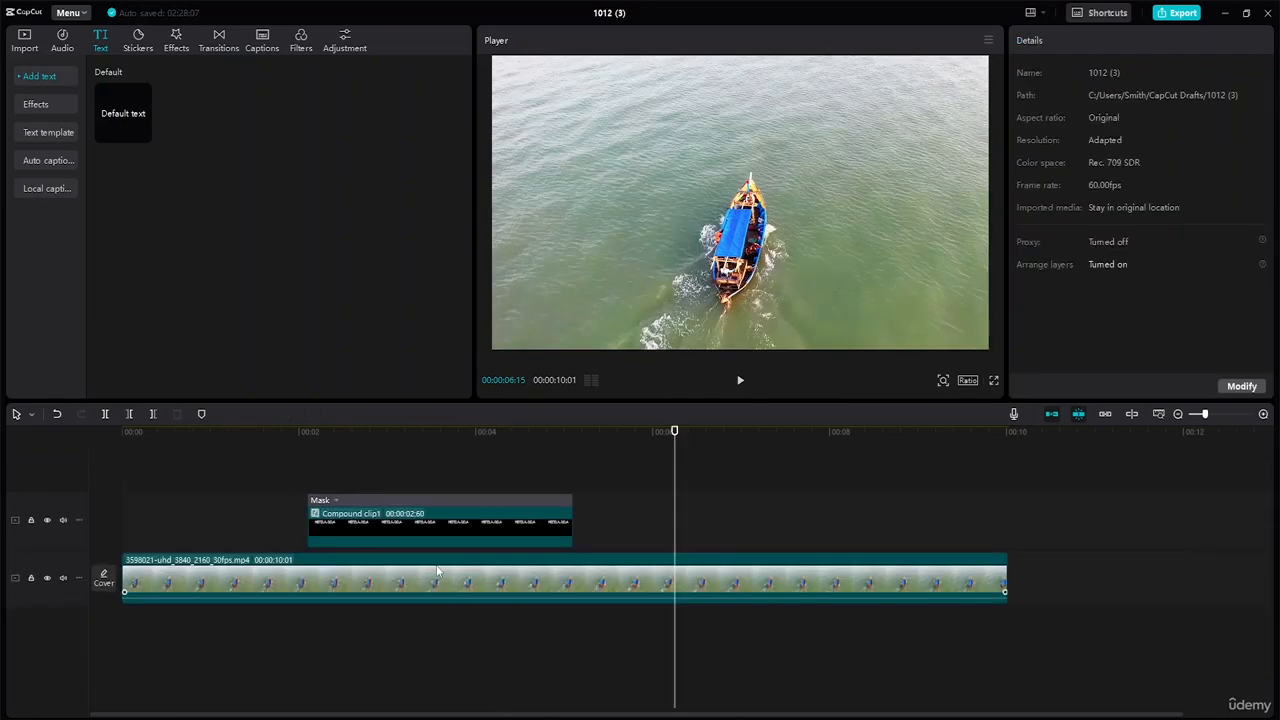
{"action": "left_click", "coordinate": [568, 523]}
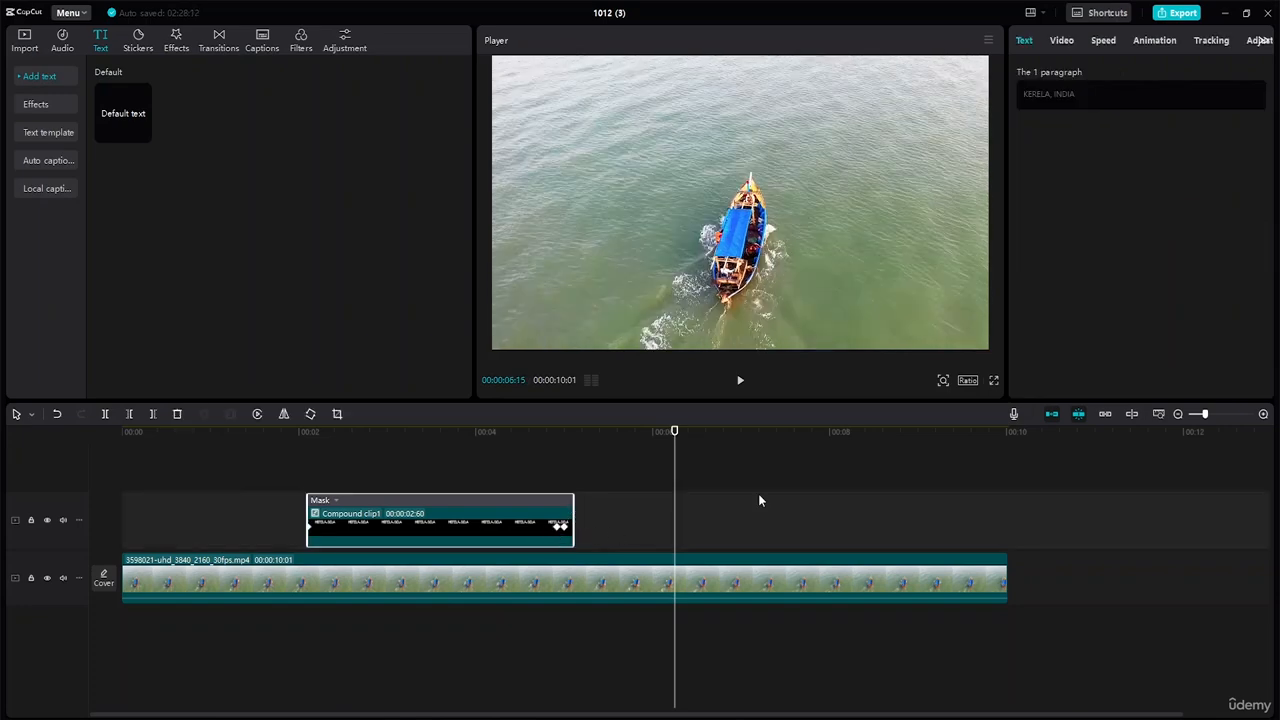
Play back the KERELA, INDIA title reveal twice from just before the compound clip
{"action": "left_click_drag", "start_coordinate": [674, 433], "coordinate": [252, 432]}
{"action": "key", "text": "space"}
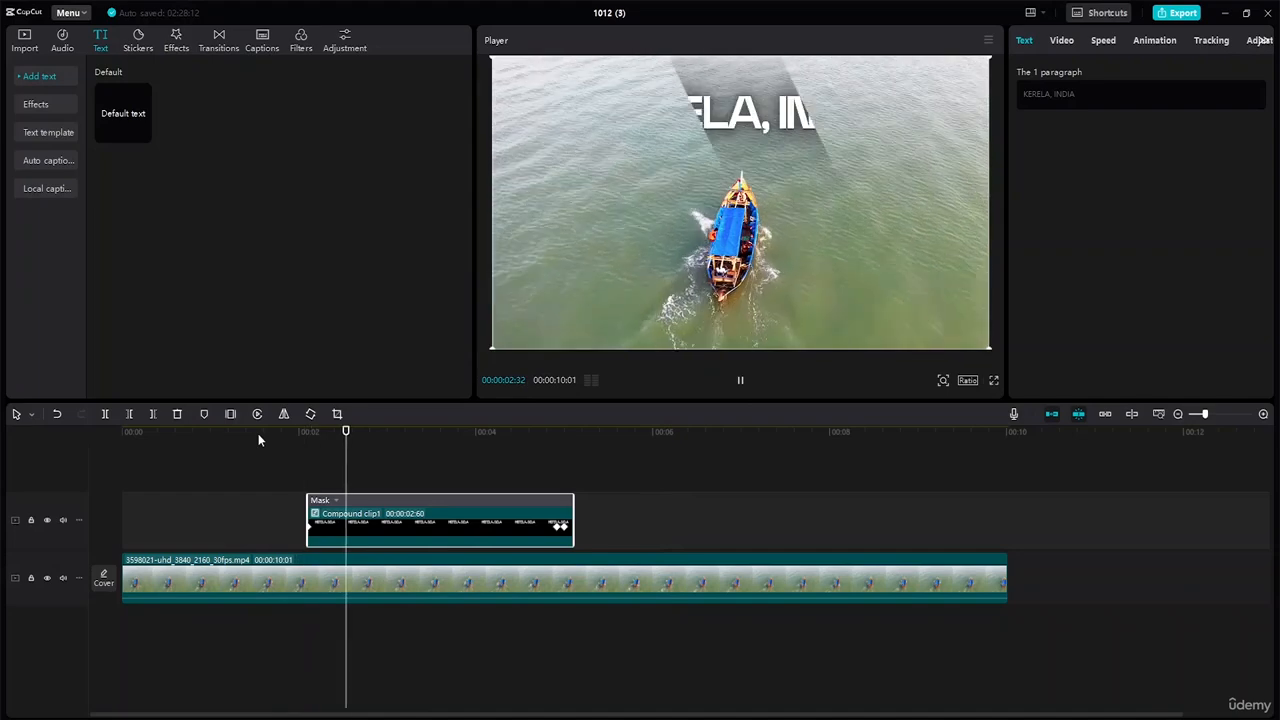
{"action": "key", "text": "space"}
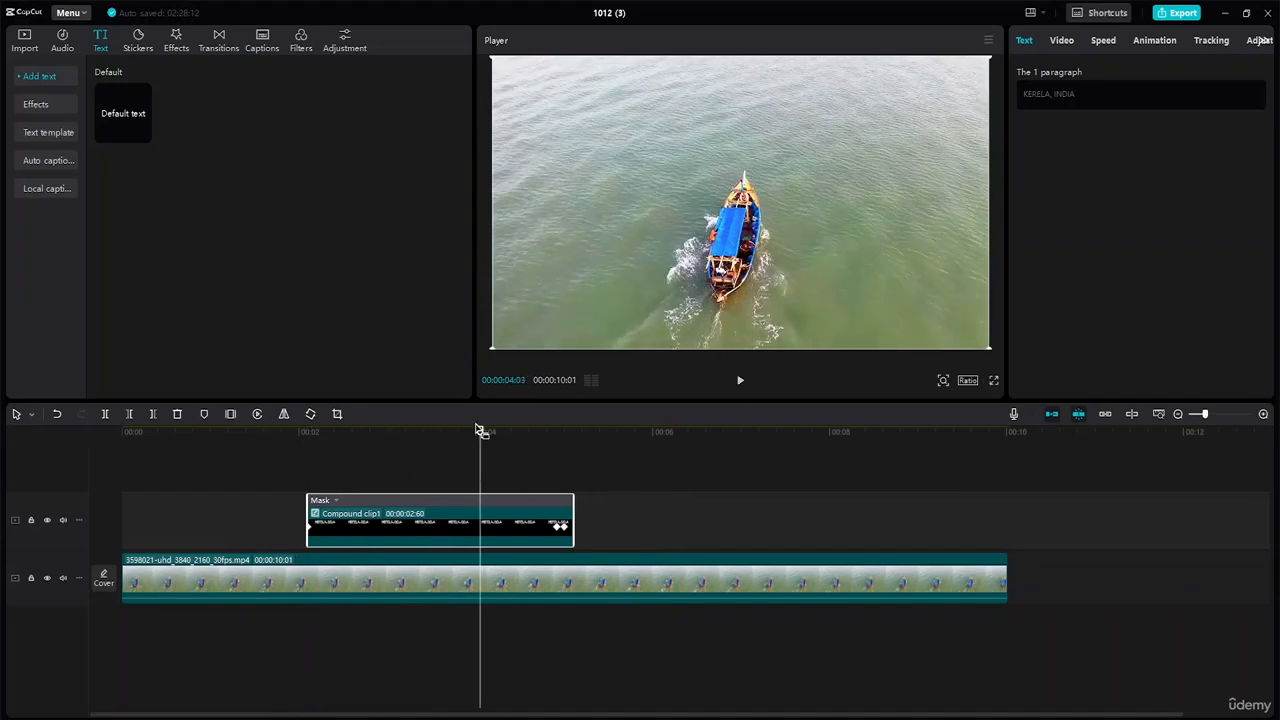
{"action": "left_click_drag", "start_coordinate": [480, 432], "coordinate": [270, 446]}
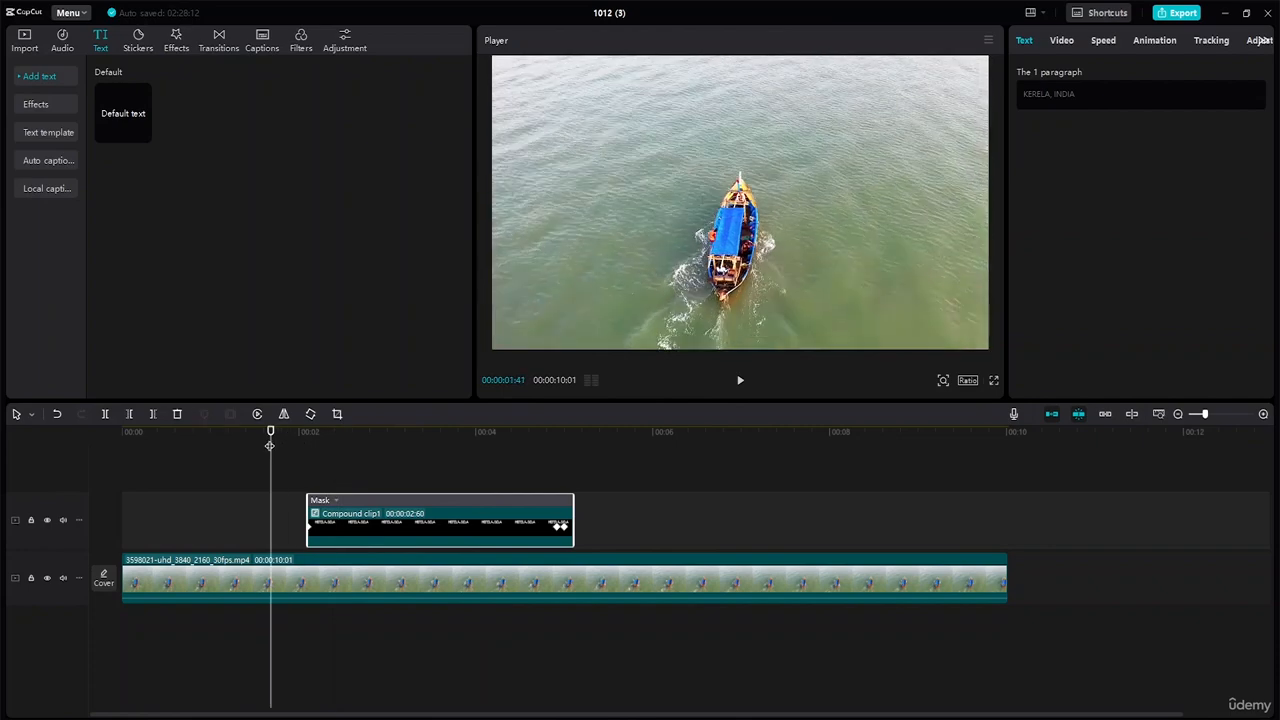
{"action": "key", "text": "space"}
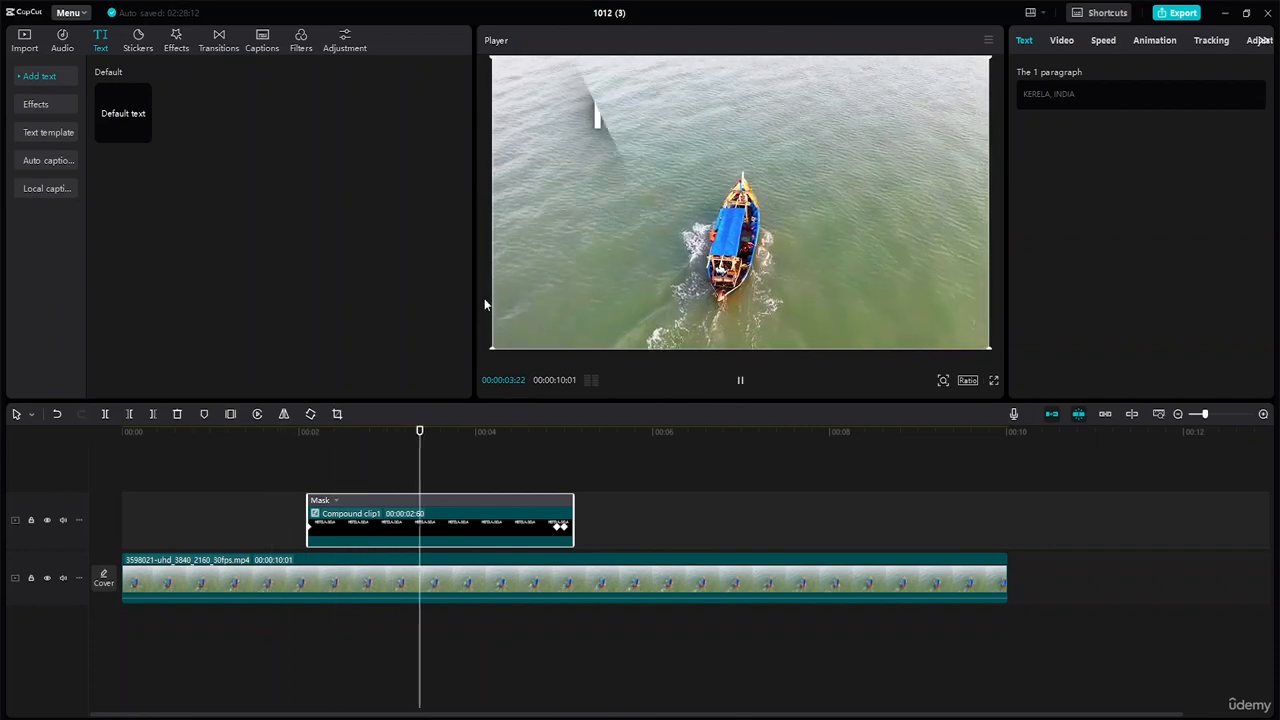
{"action": "key", "text": "space"}
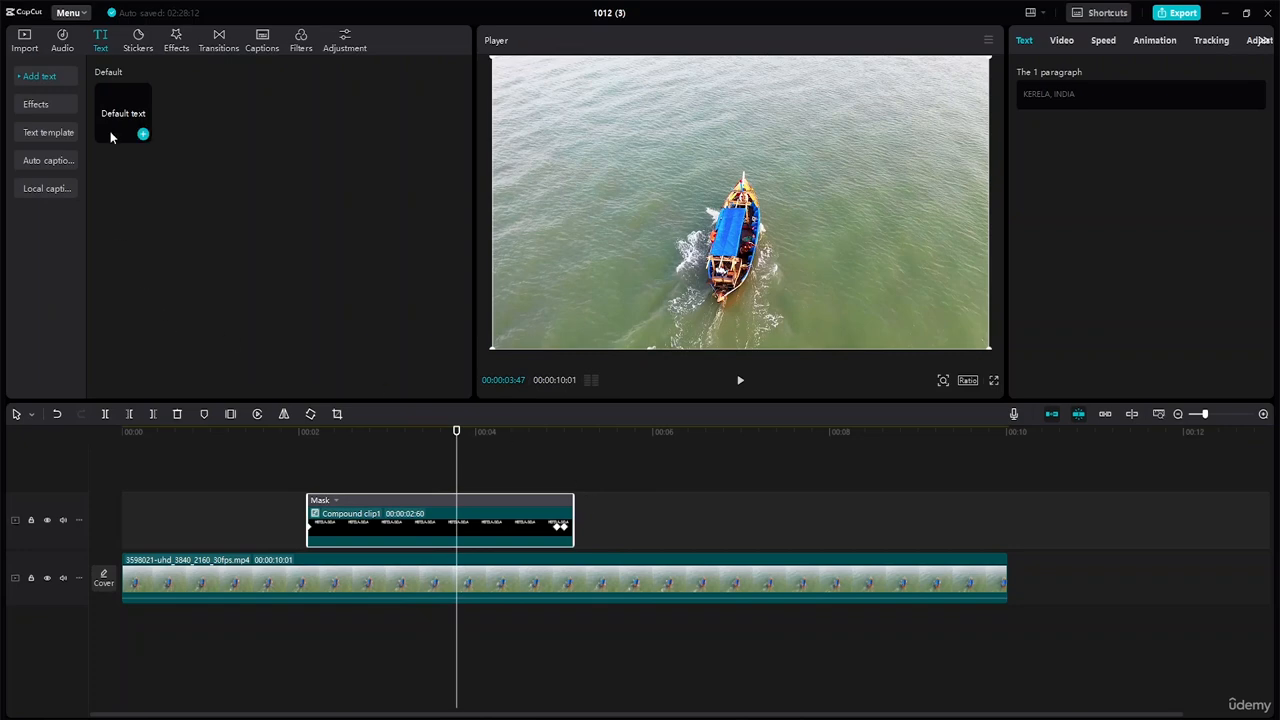
Search the music library for "TRaditional"
{"action": "left_click", "coordinate": [61, 44]}
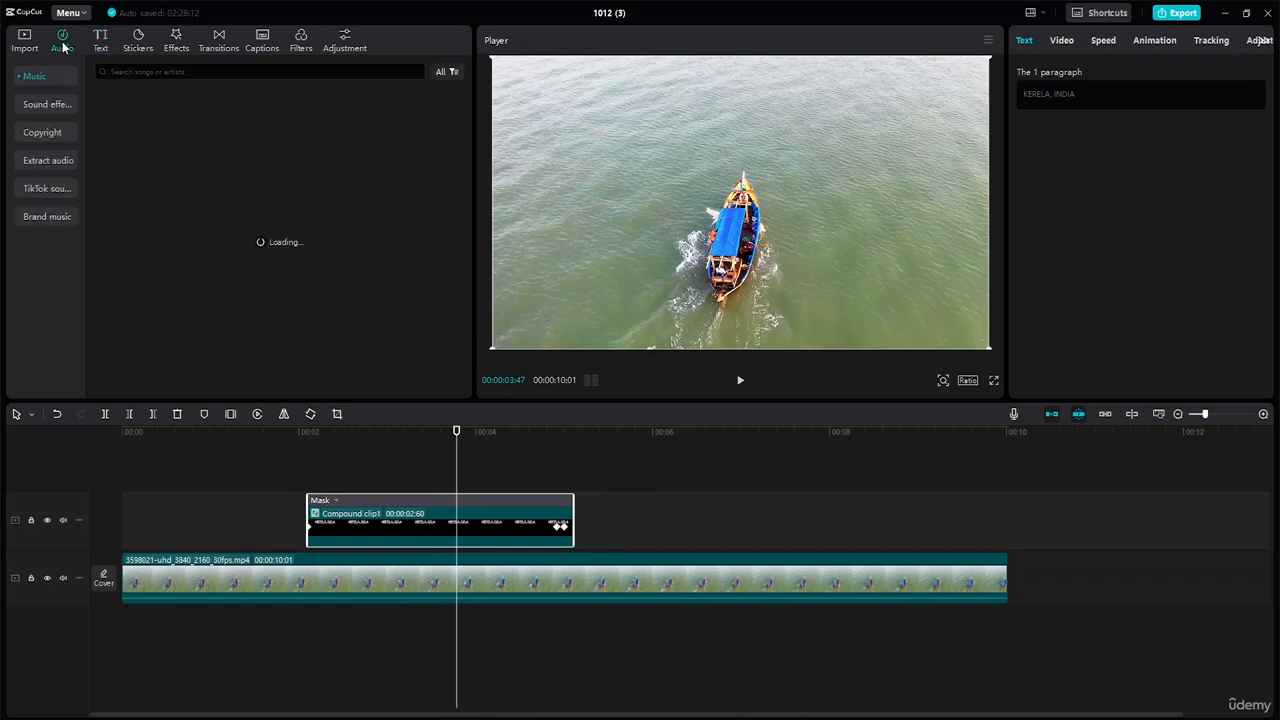
{"action": "left_click", "coordinate": [125, 71]}
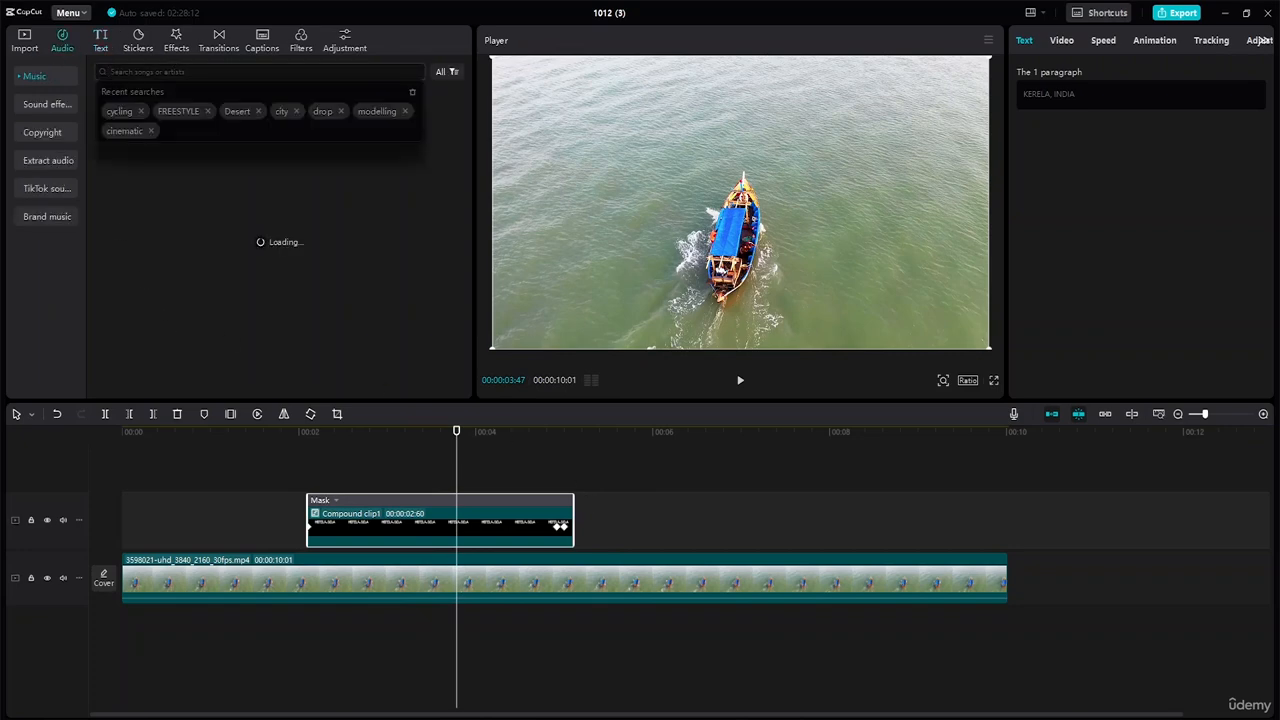
{"action": "type", "text": "TR"}
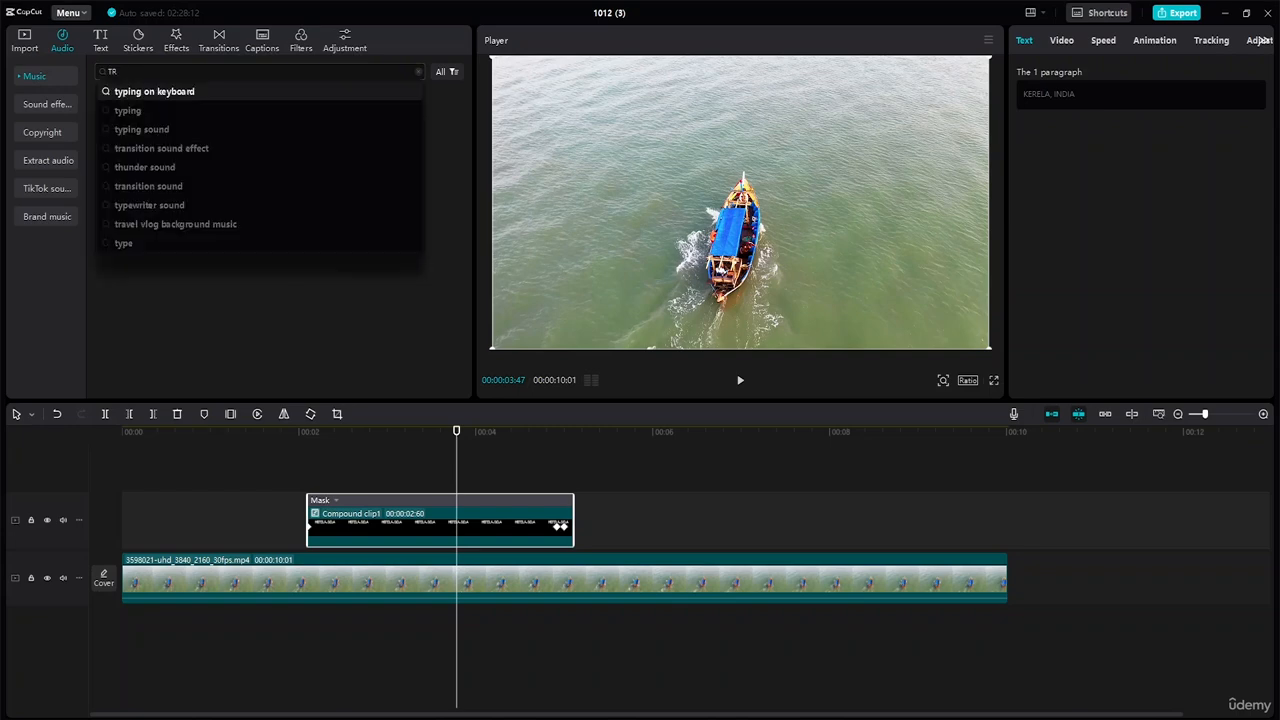
{"action": "type", "text": "ad"}
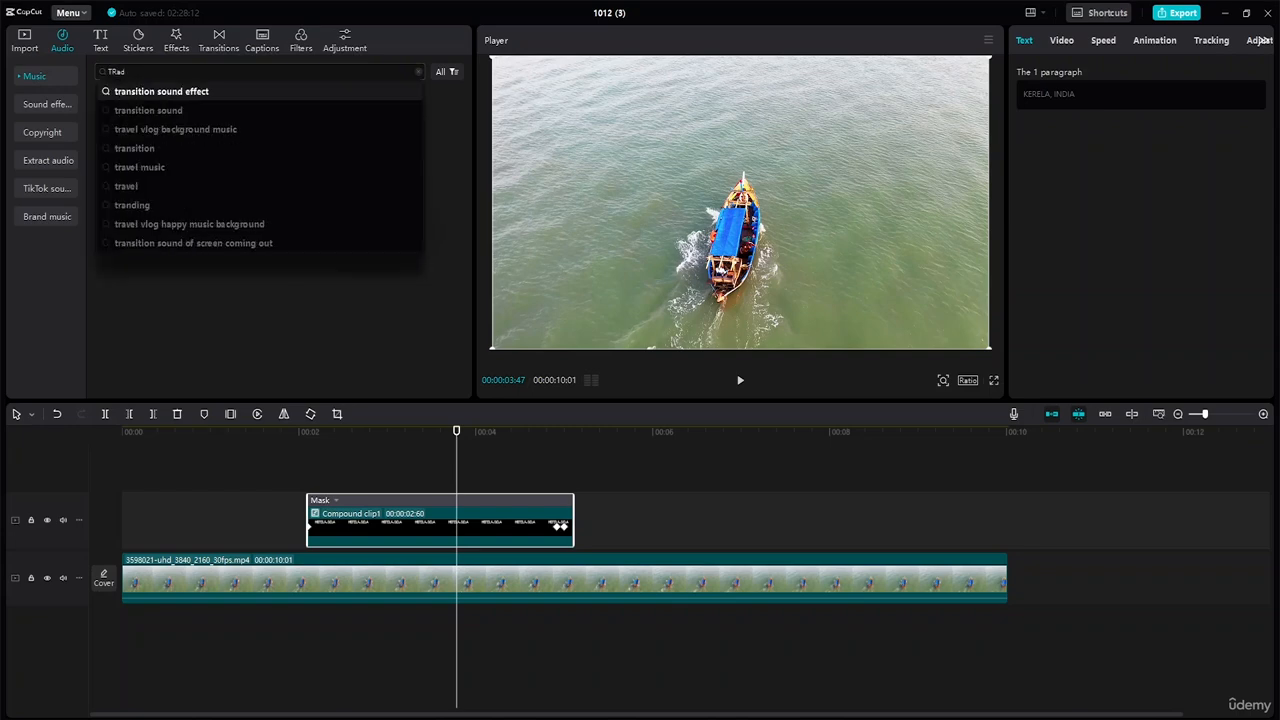
{"action": "type", "text": "itional"}
{"action": "key", "text": "Return"}
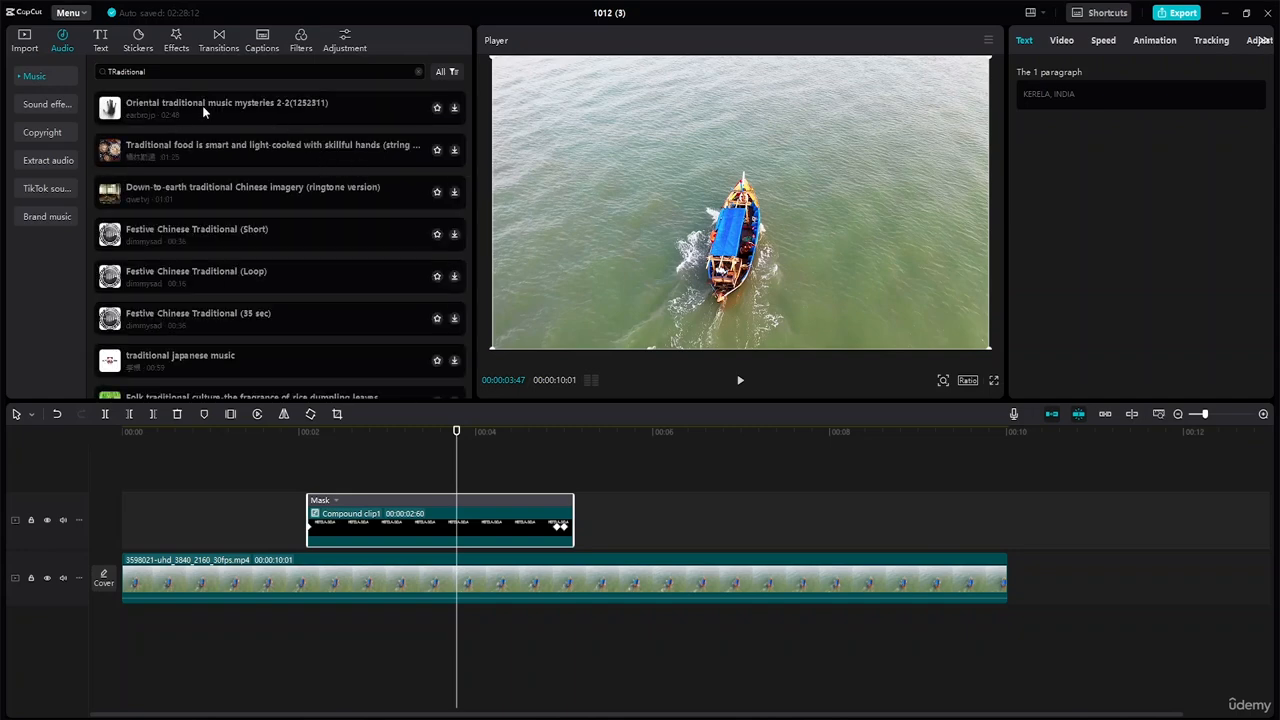
Add "Oriental traditional music mysteries 2-2(1252311)" below the video at the timeline start, trimming about 25 frames off its opening
{"action": "left_click", "coordinate": [201, 106]}
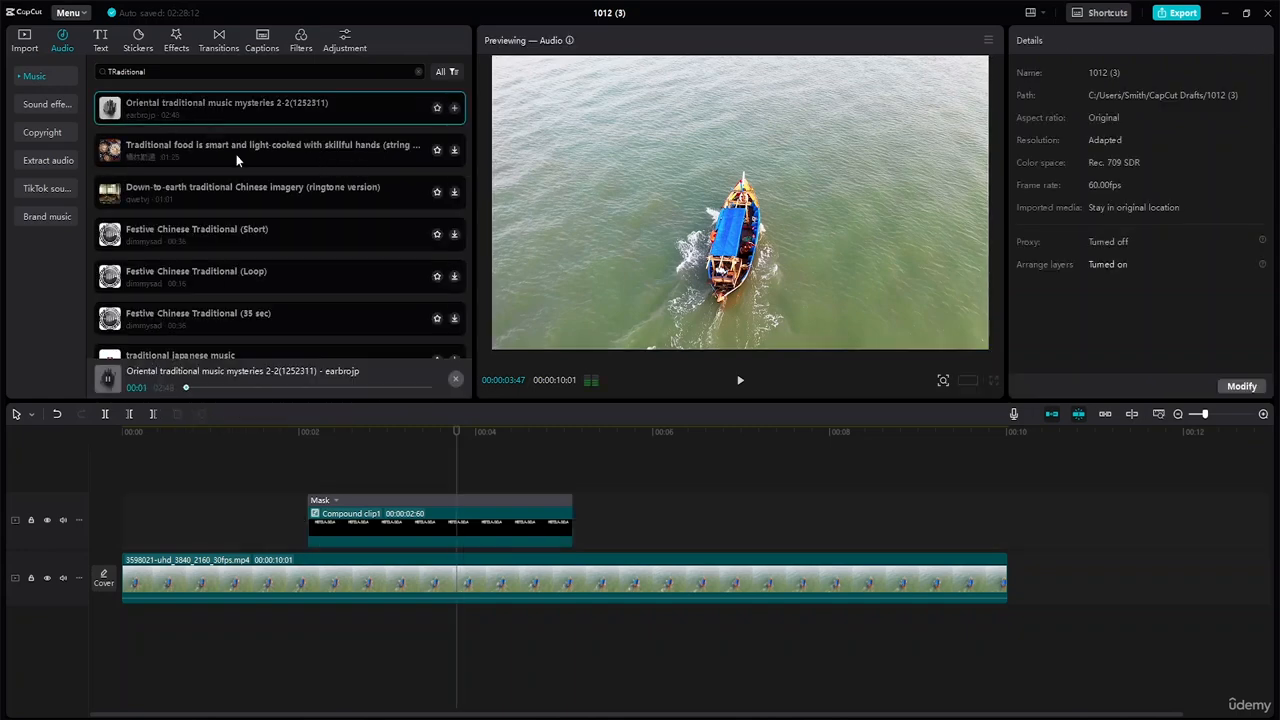
{"action": "left_click", "coordinate": [236, 155]}
{"action": "left_click", "coordinate": [226, 107]}
{"action": "left_click_drag", "start_coordinate": [227, 106], "coordinate": [110, 624]}
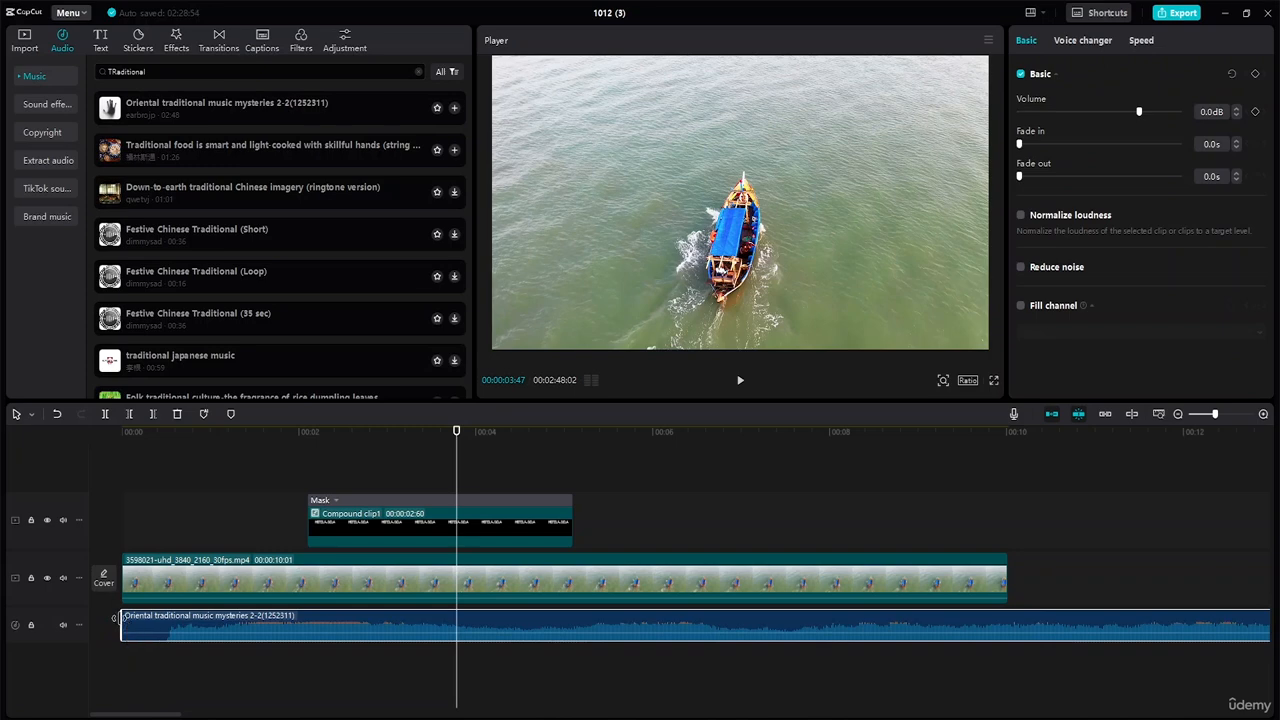
{"action": "left_click_drag", "start_coordinate": [118, 619], "coordinate": [157, 622]}
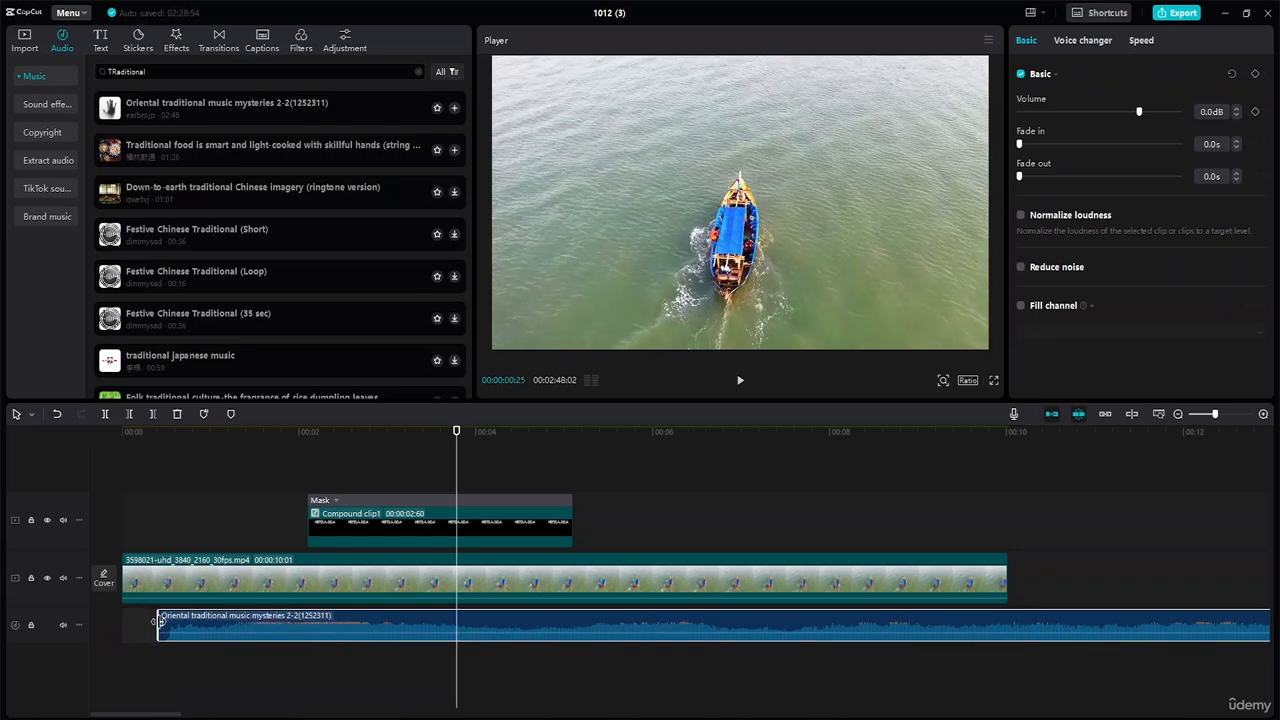
{"action": "key", "text": "ctrl+z"}
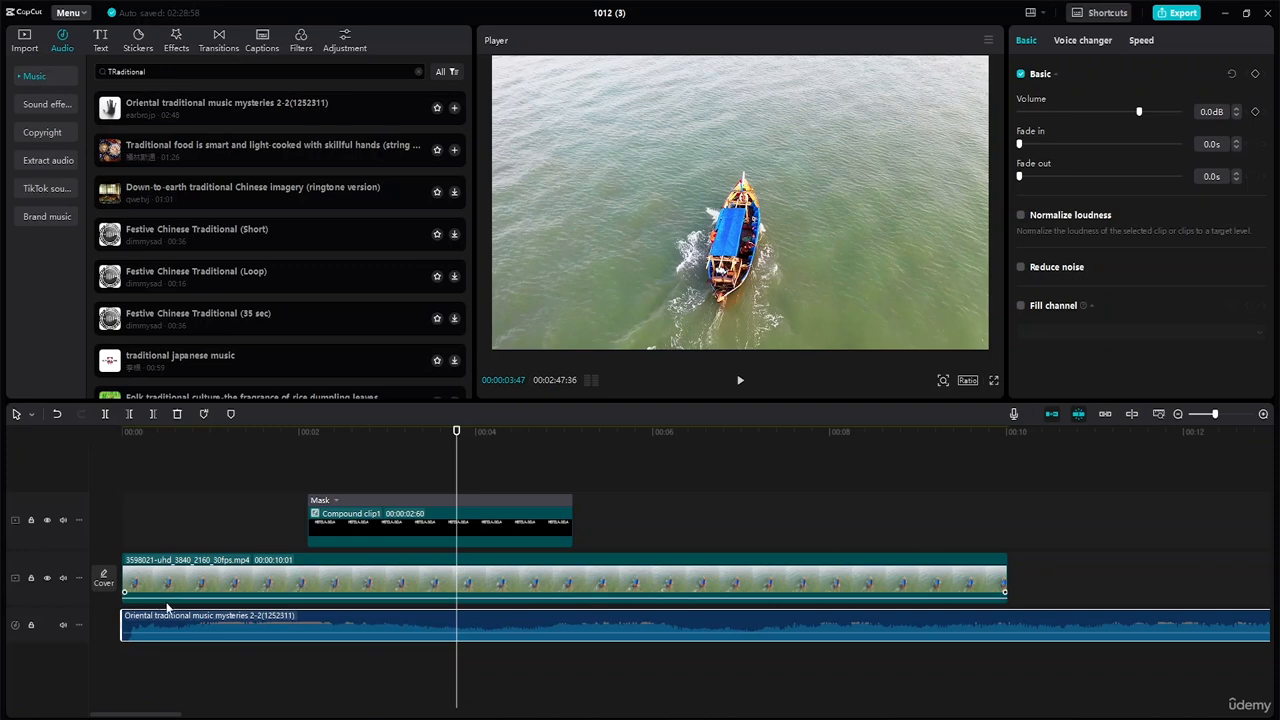
Split the background music where the boat video ends and delete the remainder beyond it
{"action": "key", "text": "b"}
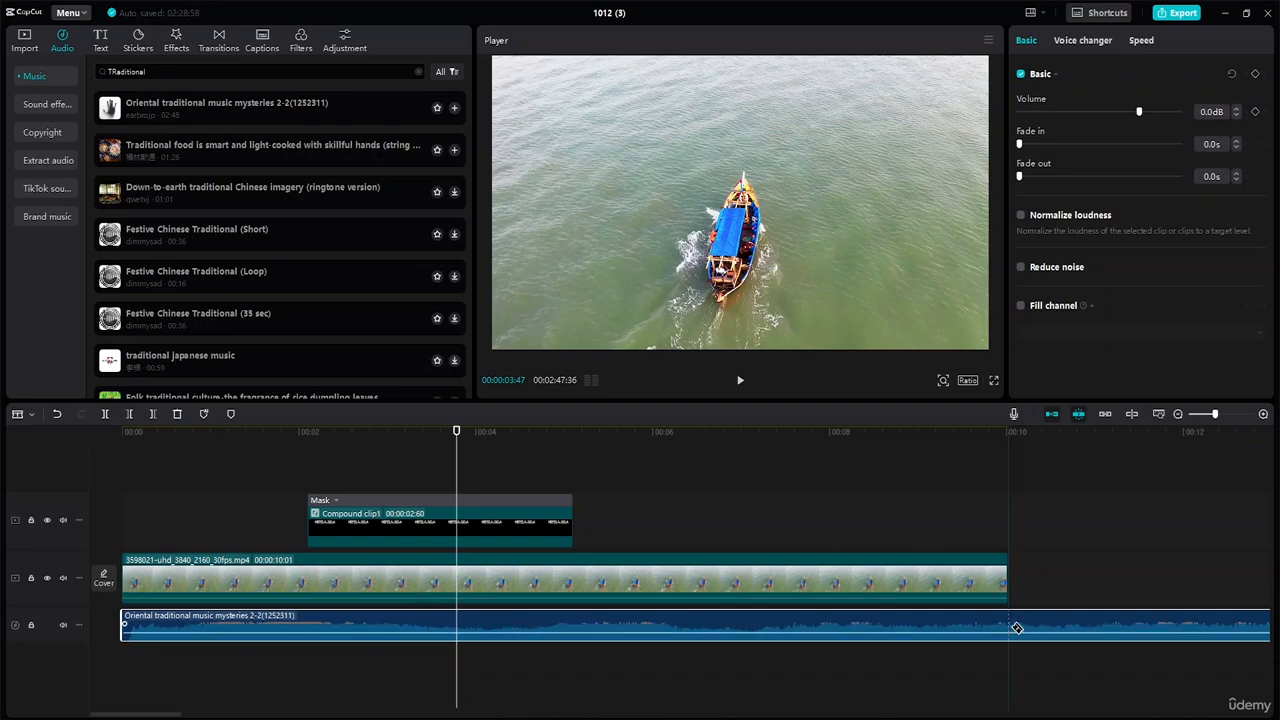
{"action": "left_click", "coordinate": [1016, 627]}
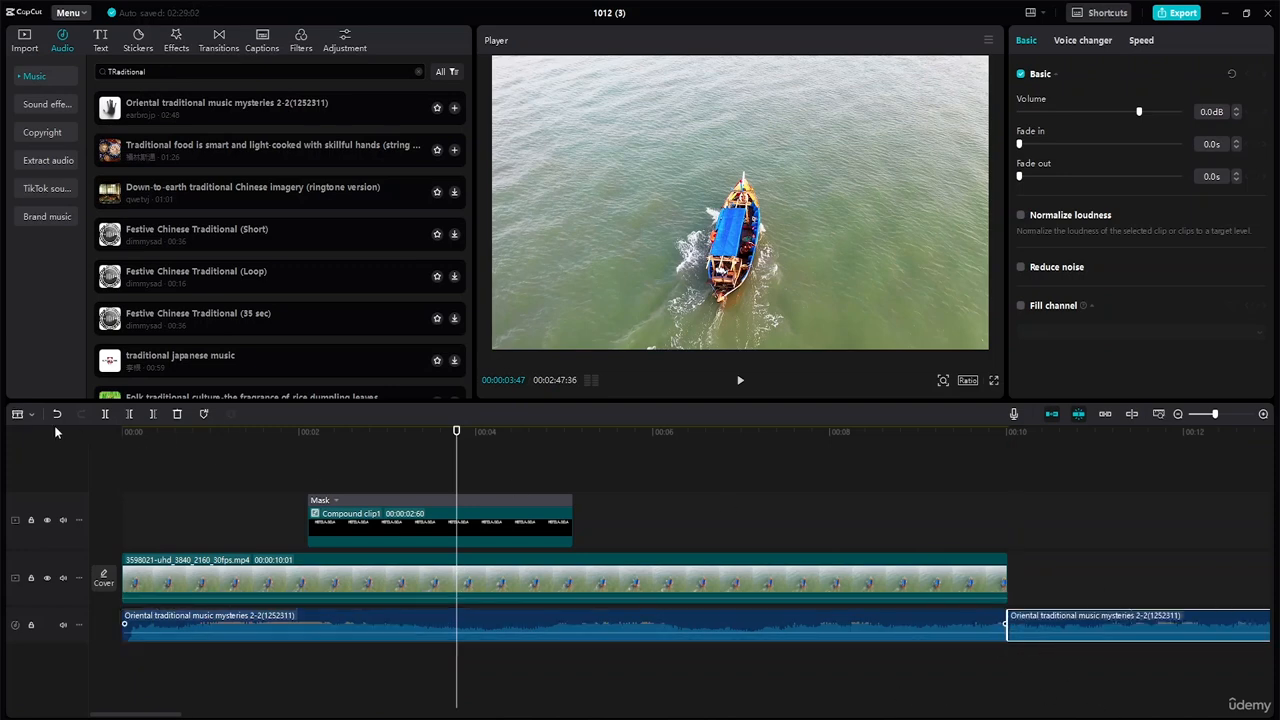
{"action": "key", "text": "a"}
{"action": "key", "text": "Delete"}
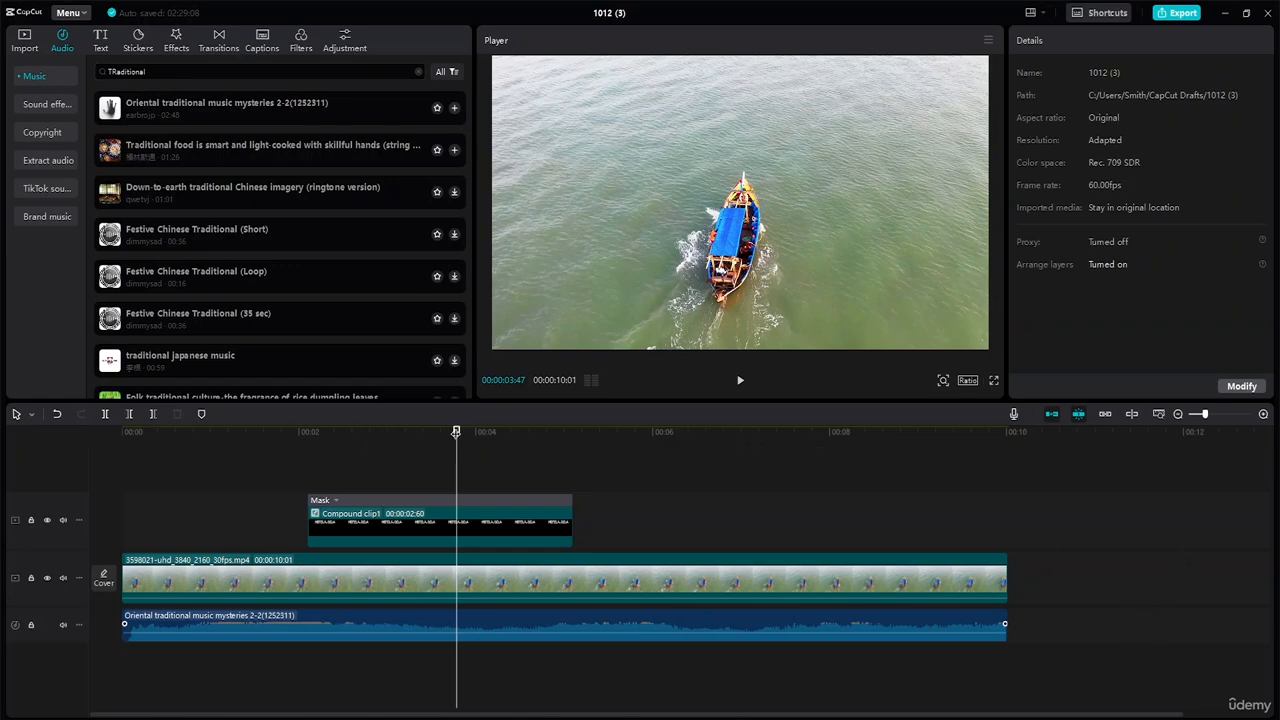
Play back the title reveal with the music from the timeline start until the title has passed
{"action": "left_click_drag", "start_coordinate": [456, 432], "coordinate": [41, 377]}
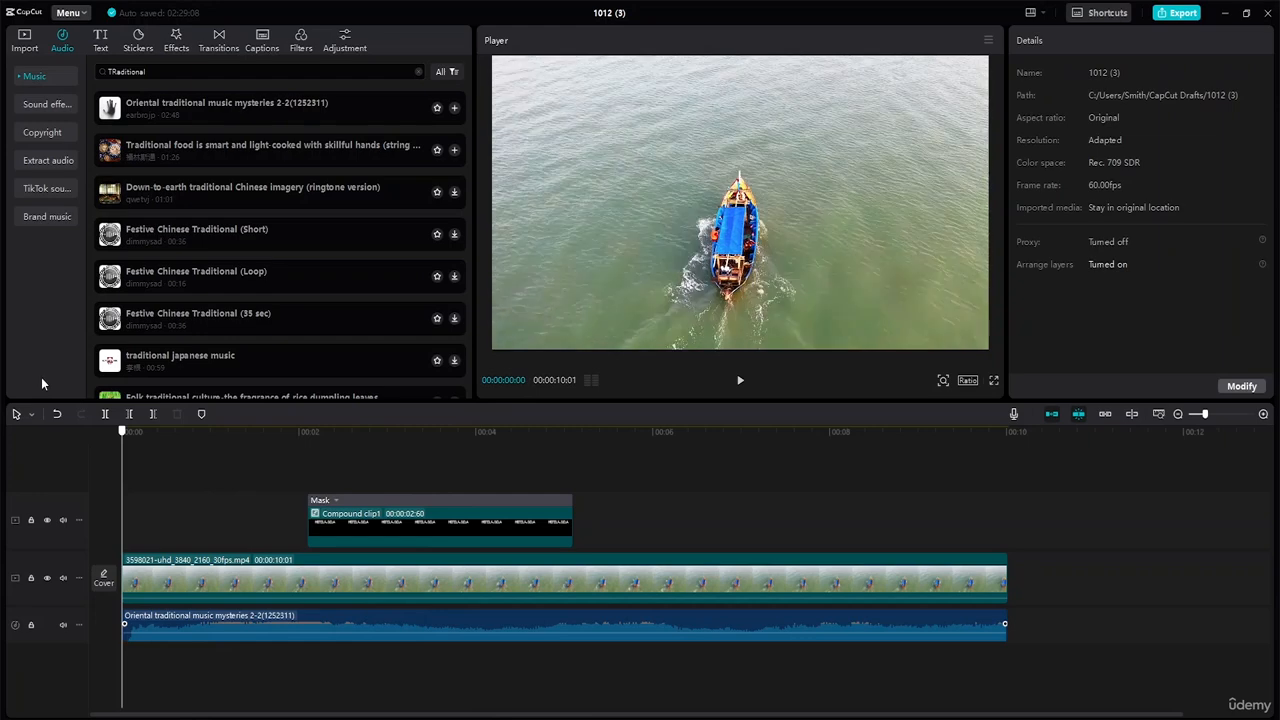
{"action": "key", "text": "space"}
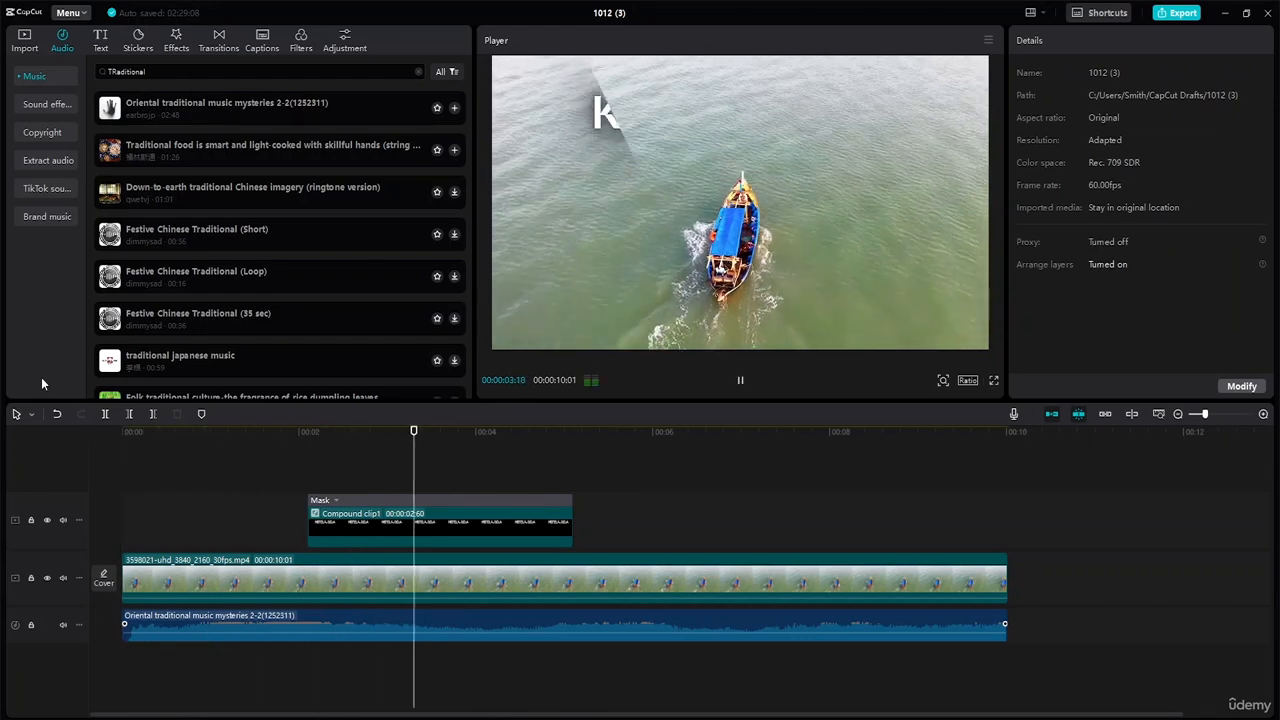
{"action": "key", "text": "space"}
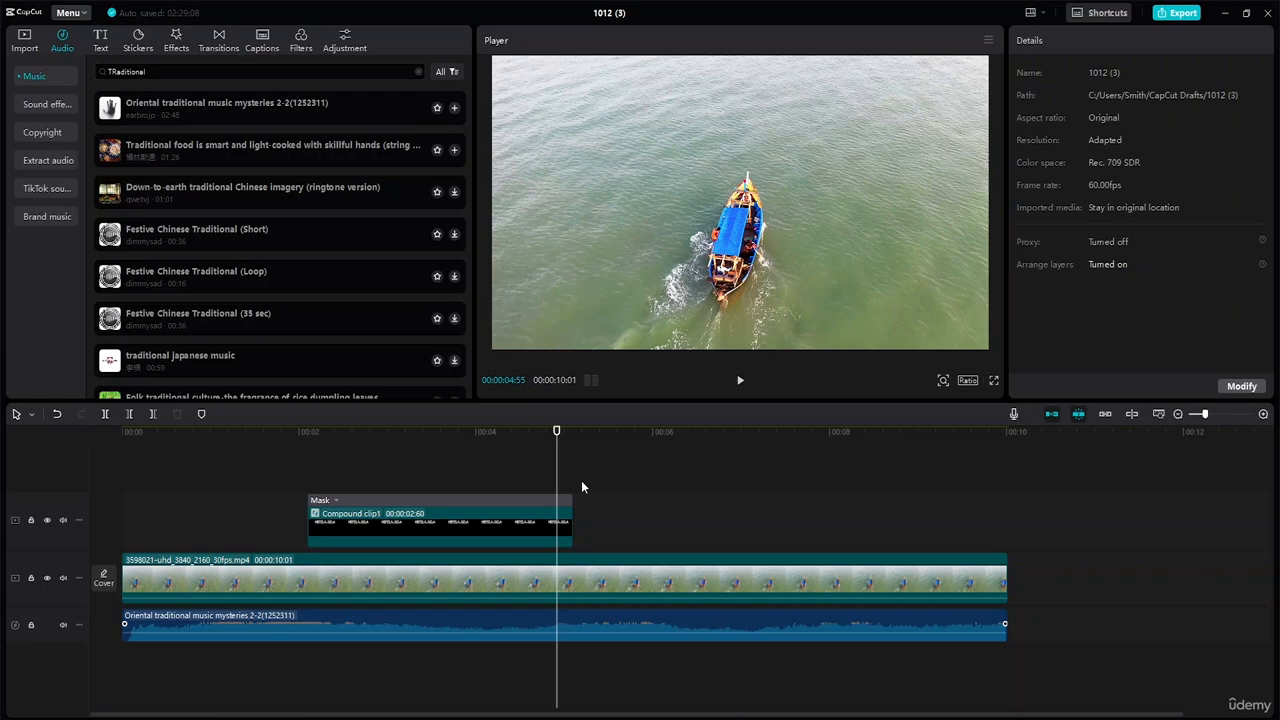
Open the export settings and name the exported video "Split Text Effect"
{"action": "left_click", "coordinate": [1181, 12]}
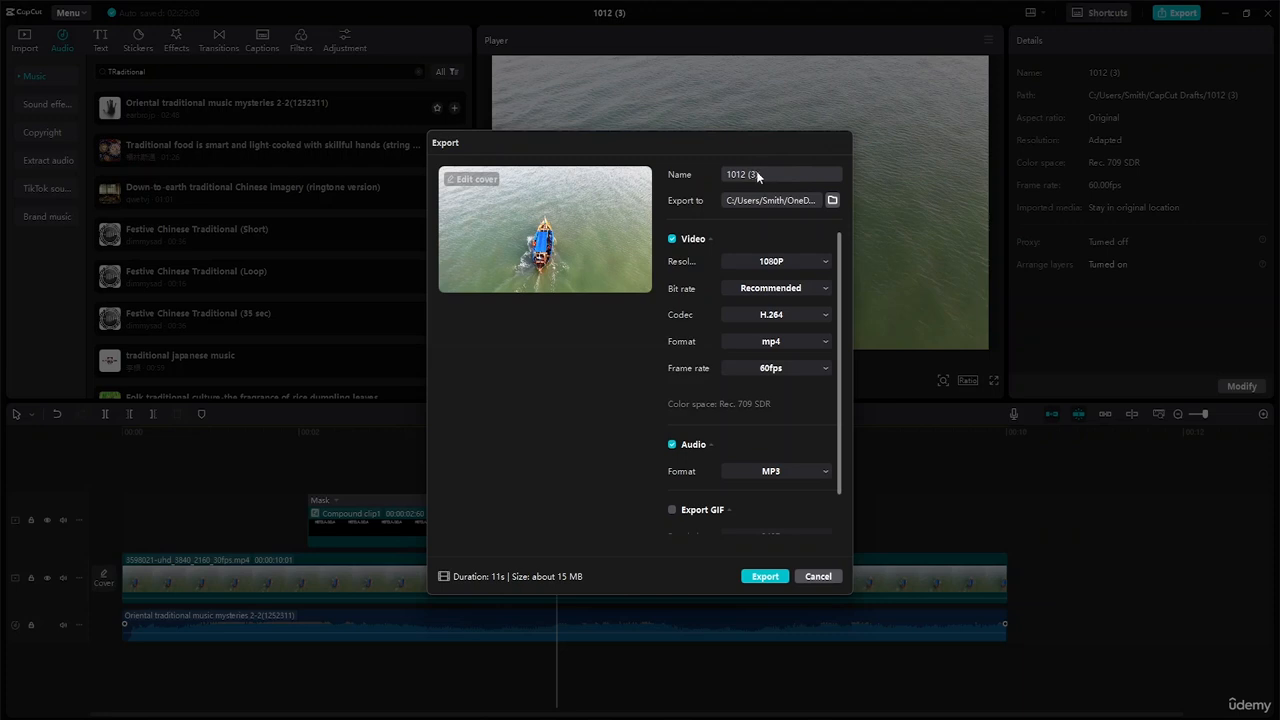
{"action": "left_click_drag", "start_coordinate": [757, 176], "coordinate": [692, 162]}
{"action": "key", "text": "BackSpace"}
{"action": "type", "text": "Split Texty"}
{"action": "key", "text": "BackSpace"}
{"action": "key", "text": "BackSpace"}
{"action": "type", "text": "t"}
{"action": "scroll", "coordinate": [695, 238], "scroll_direction": "down", "scroll_amount": 1}
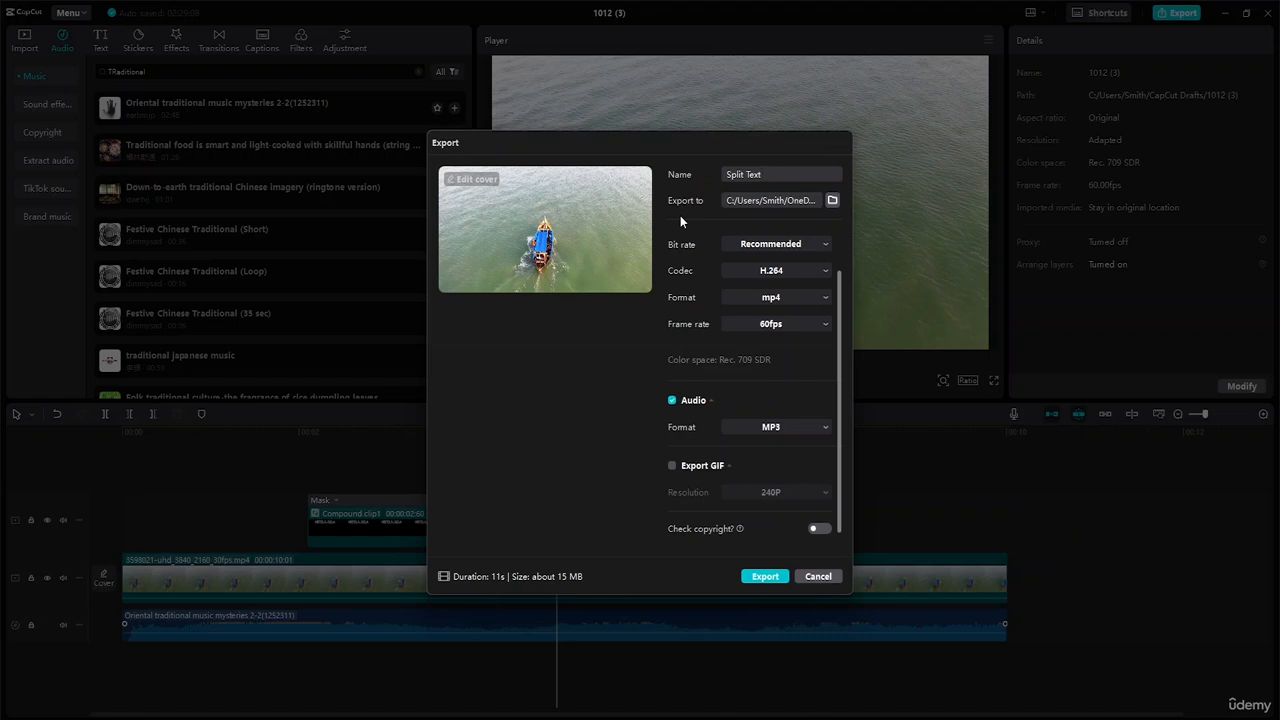
{"action": "type", "text": "Effect"}
Set the export destination to the "Advance Capcut Tutorial Resource File" folder on the Desktop
{"action": "left_click", "coordinate": [832, 200]}
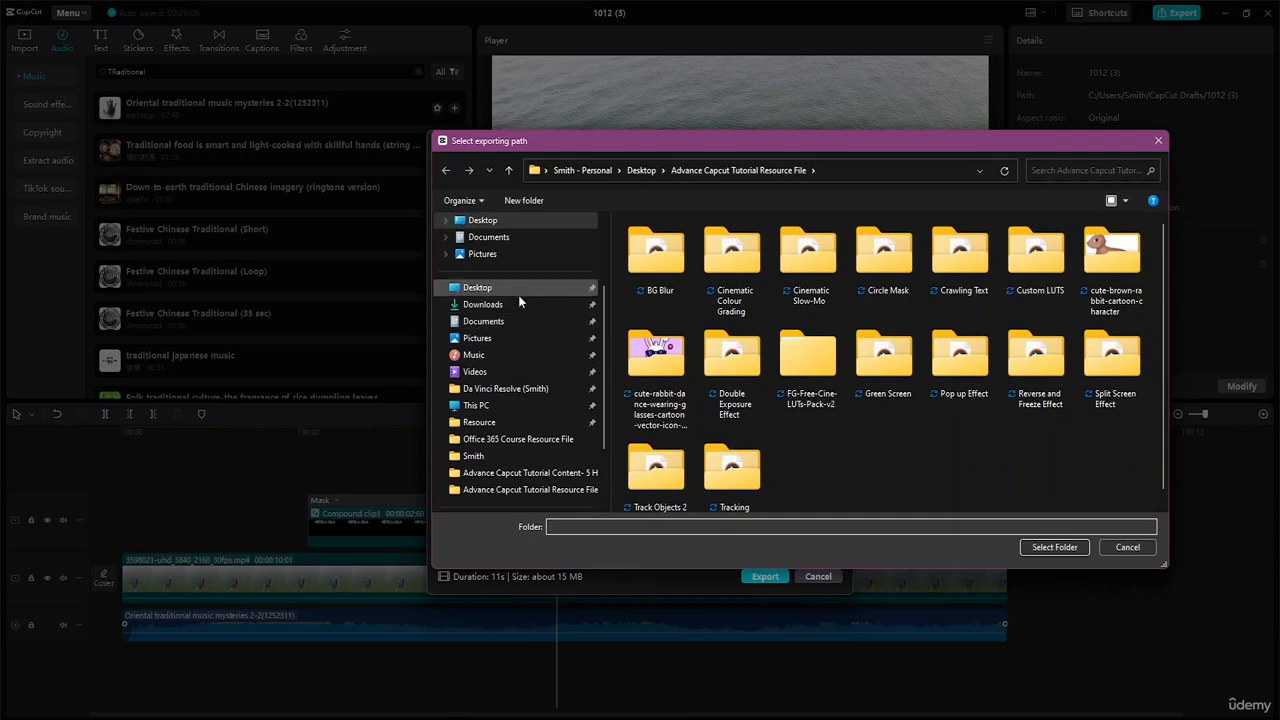
{"action": "left_click", "coordinate": [511, 287]}
{"action": "double_click", "coordinate": [733, 290]}
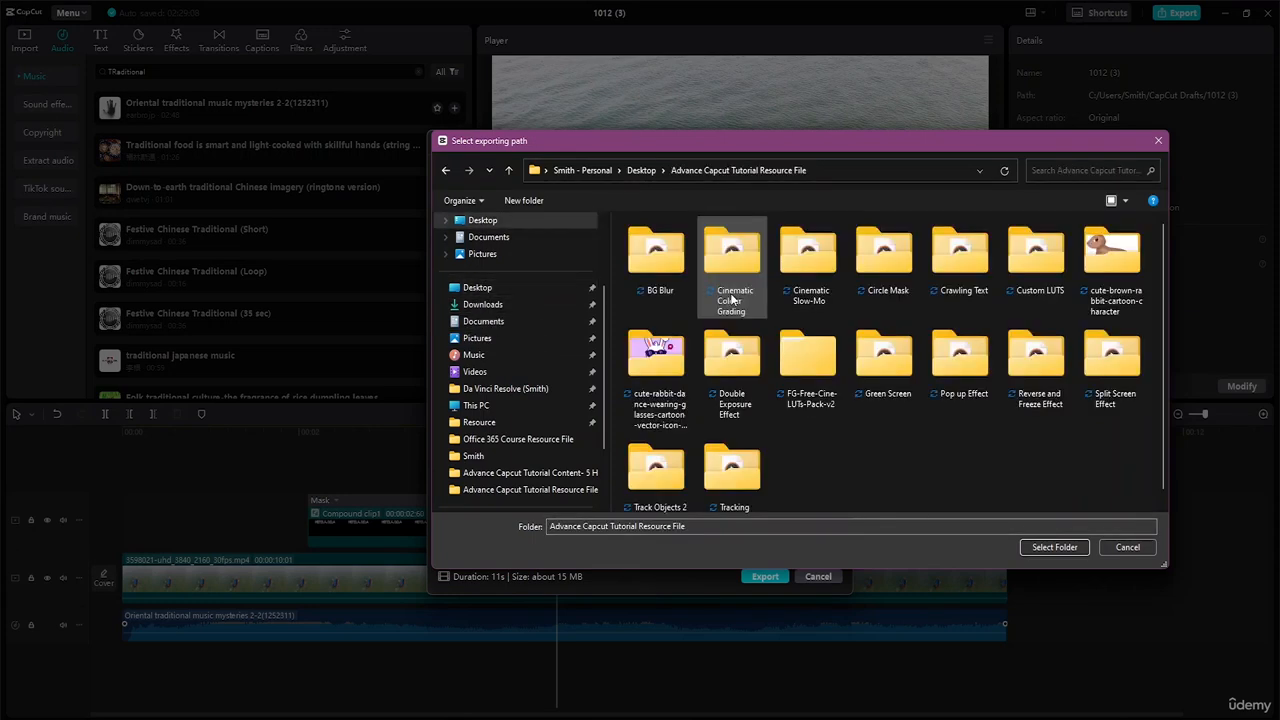
{"action": "left_click", "coordinate": [1058, 547]}
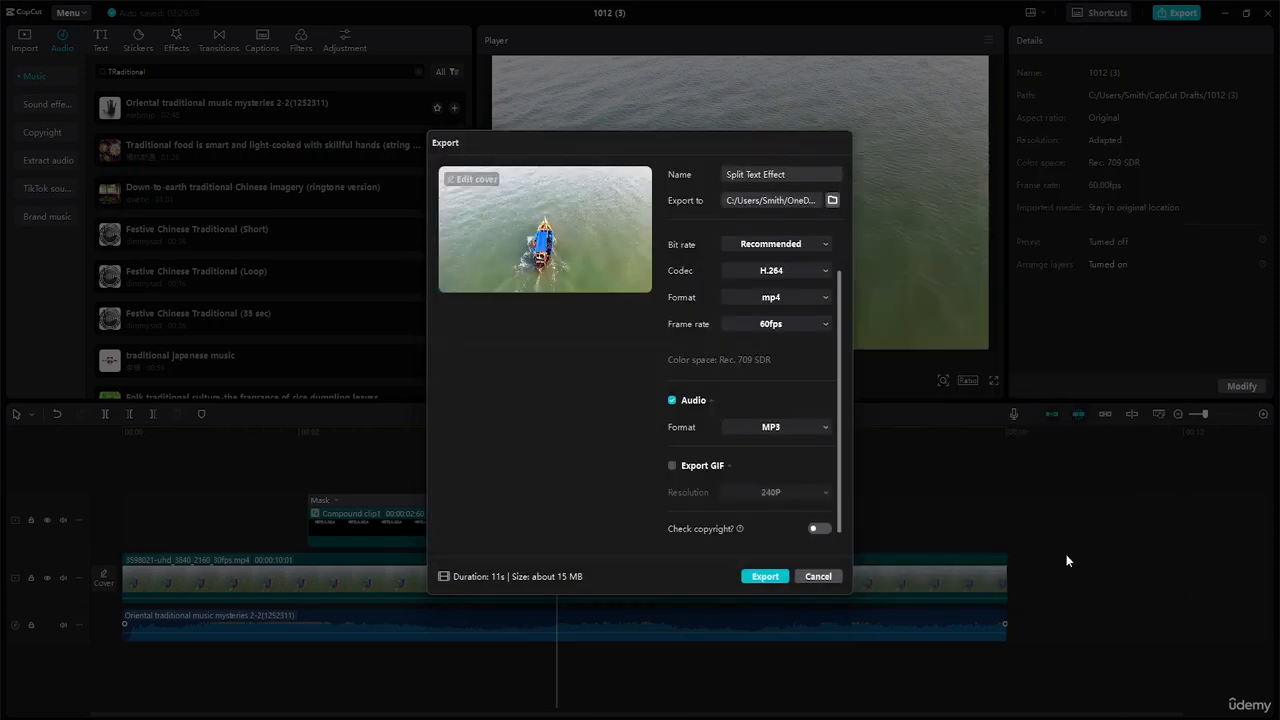